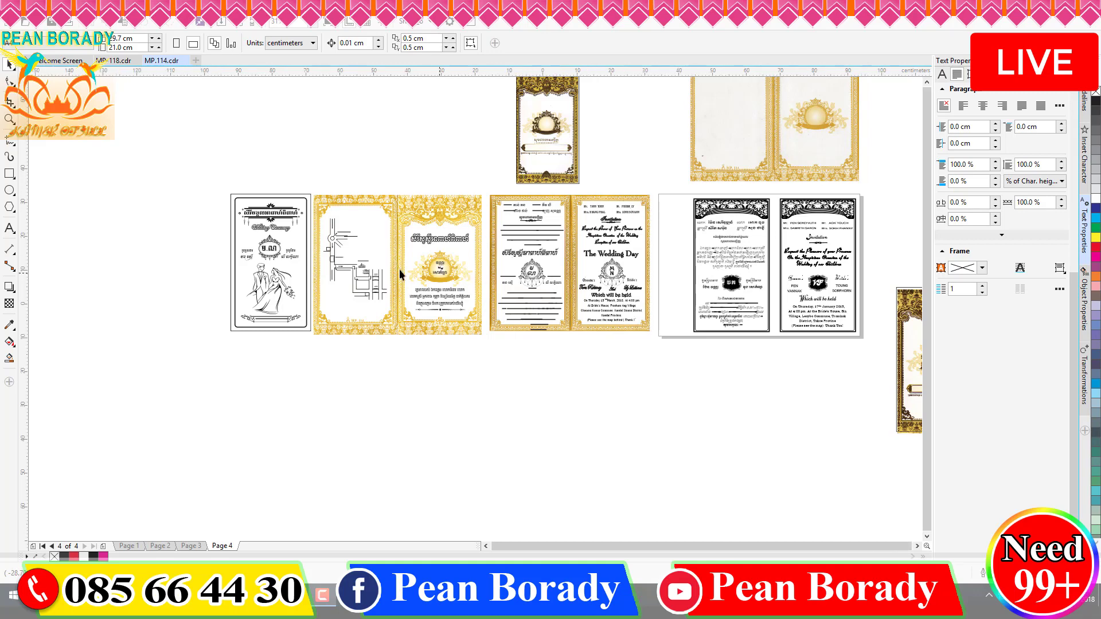
- Page through MP.114's pages 1–4, then bring up the MP-118 design file
scroll(401, 270, down, 2)
scroll(499, 274, up, 5)
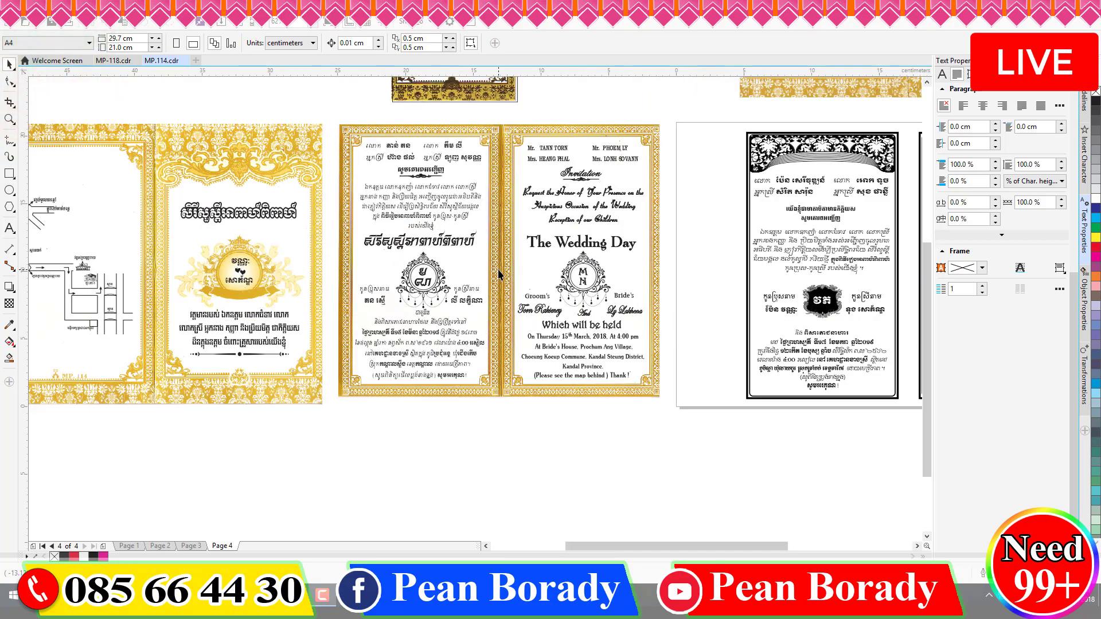
scroll(498, 274, up, 4)
scroll(434, 281, down, 4)
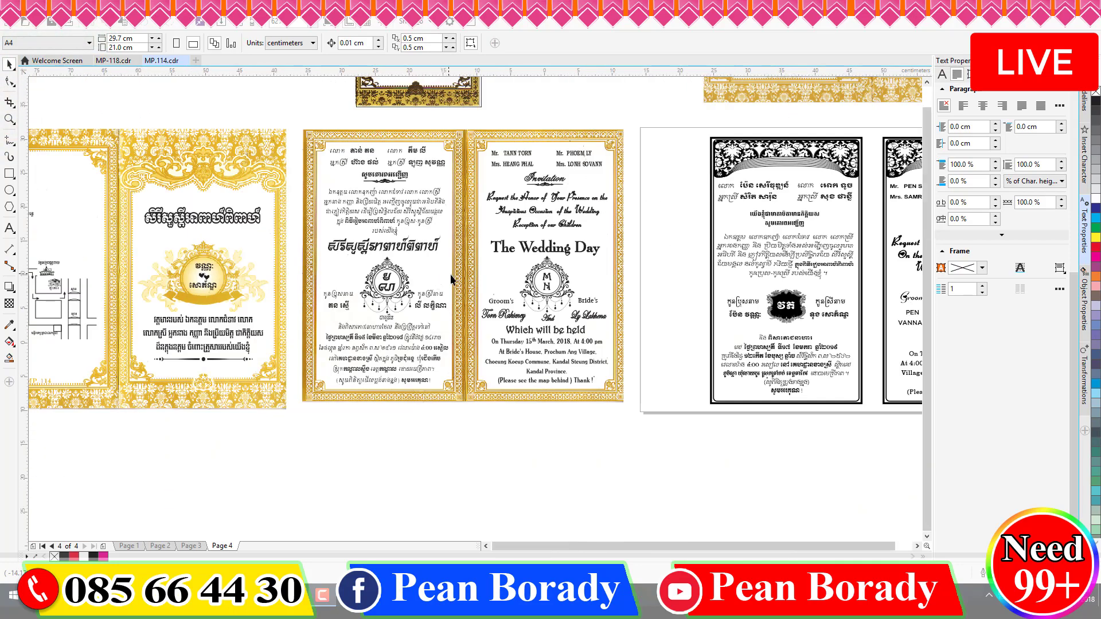
scroll(450, 277, down, 2)
scroll(648, 378, up, 5)
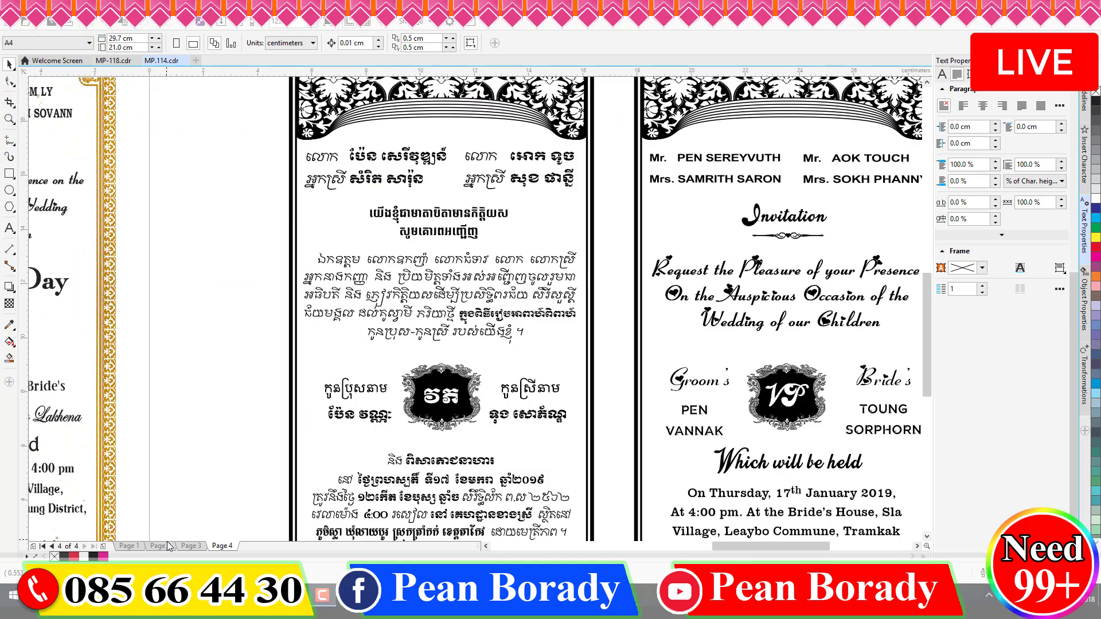
click(191, 546)
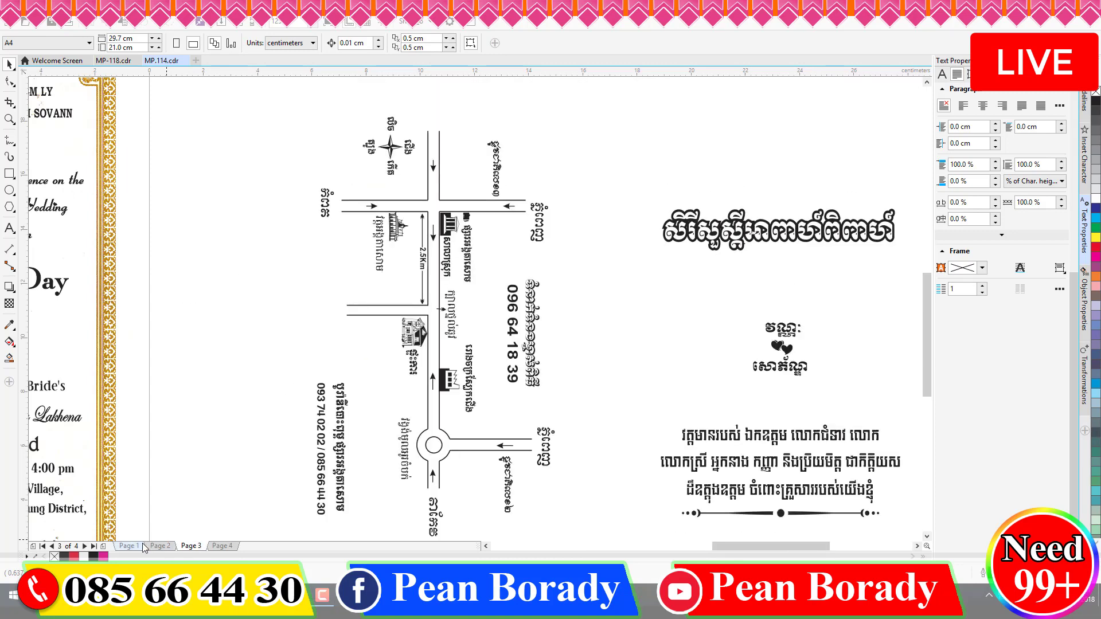
click(127, 546)
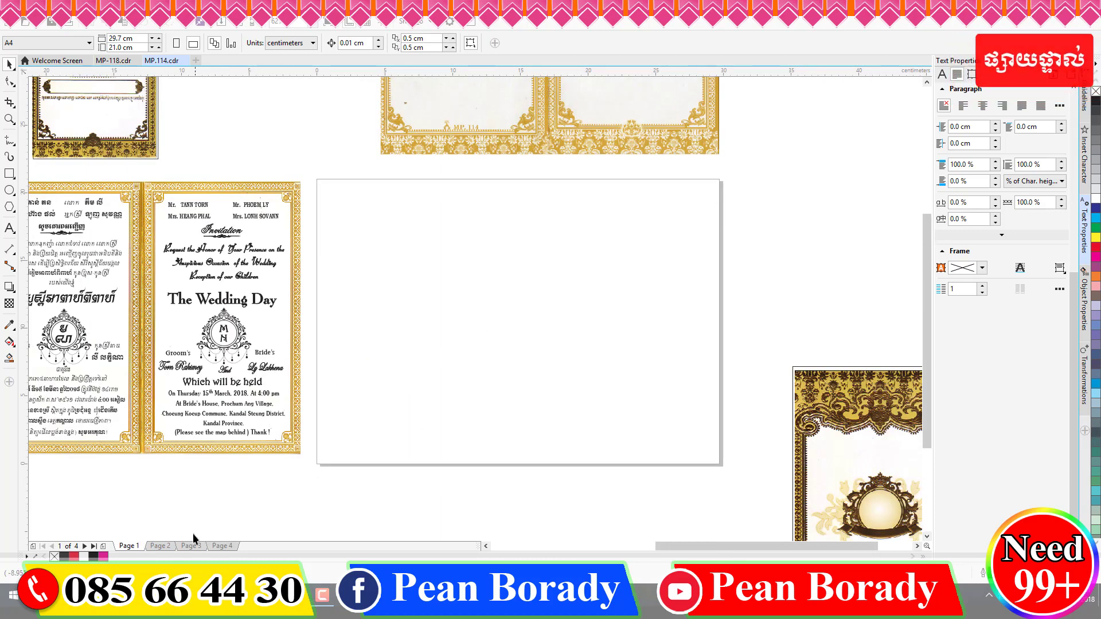
click(160, 545)
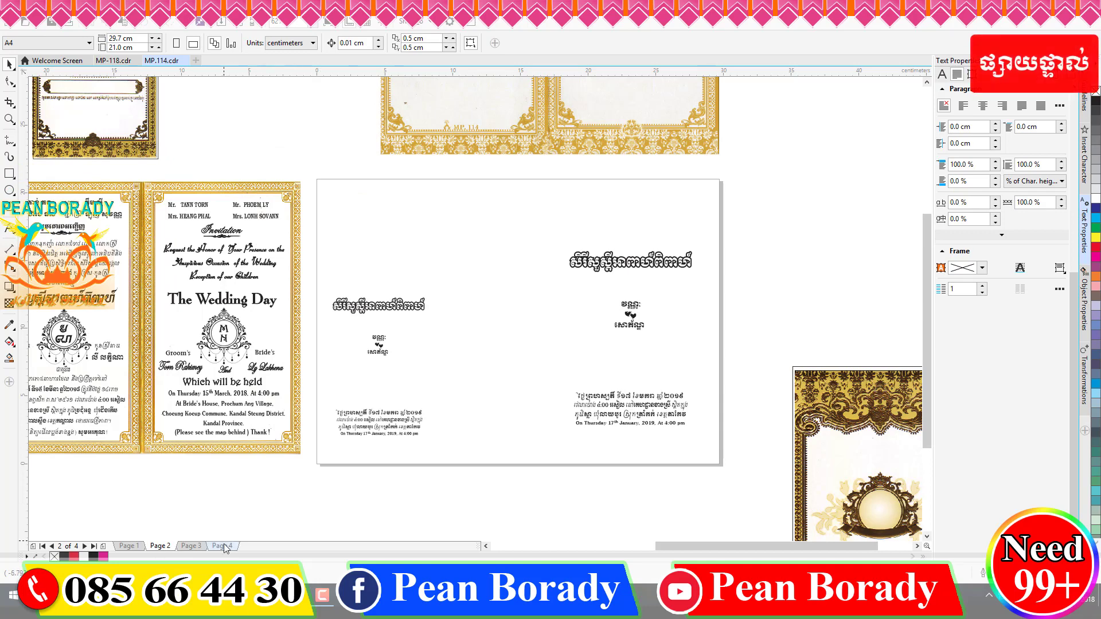
click(223, 544)
click(193, 546)
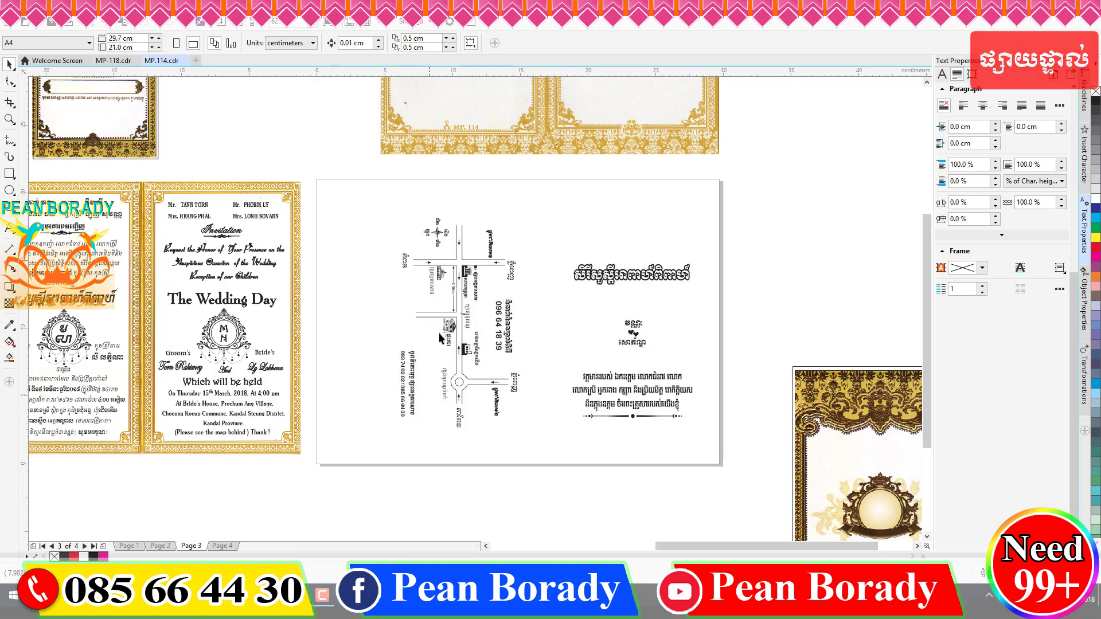
click(106, 61)
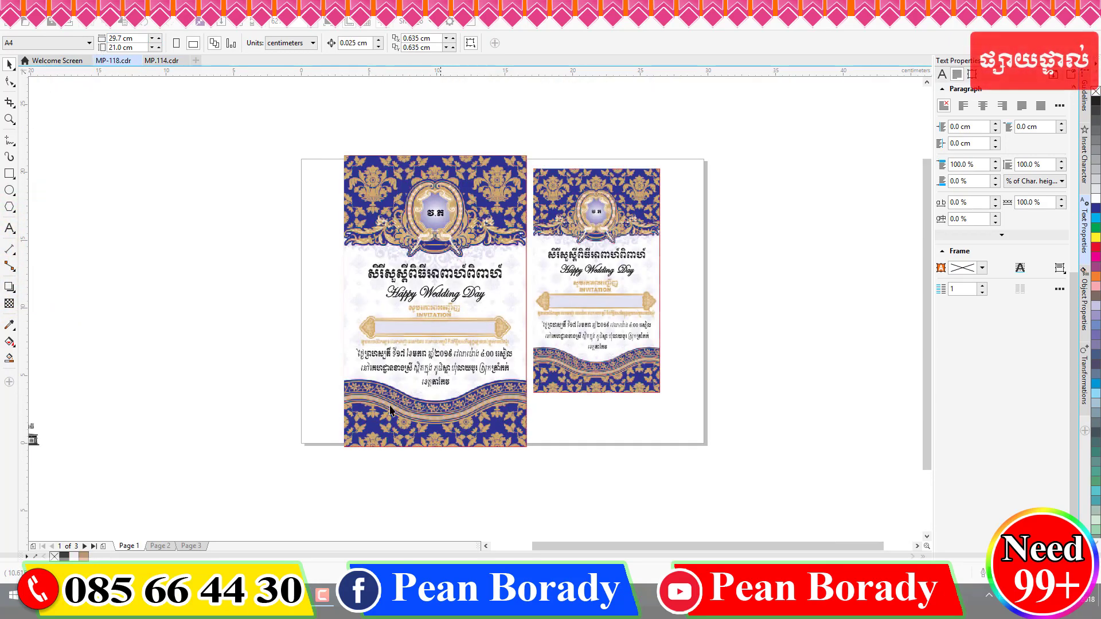
- Show MP-118 page 2 with the folded blue MP. 118 card, after glancing at page 3
click(158, 546)
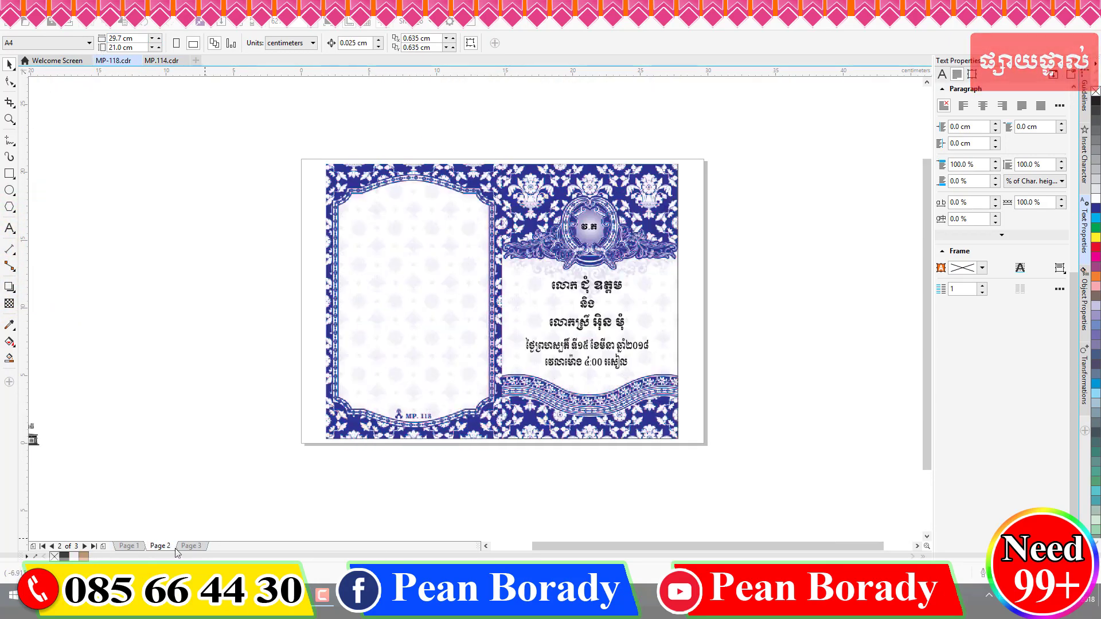
scroll(421, 417, up, 5)
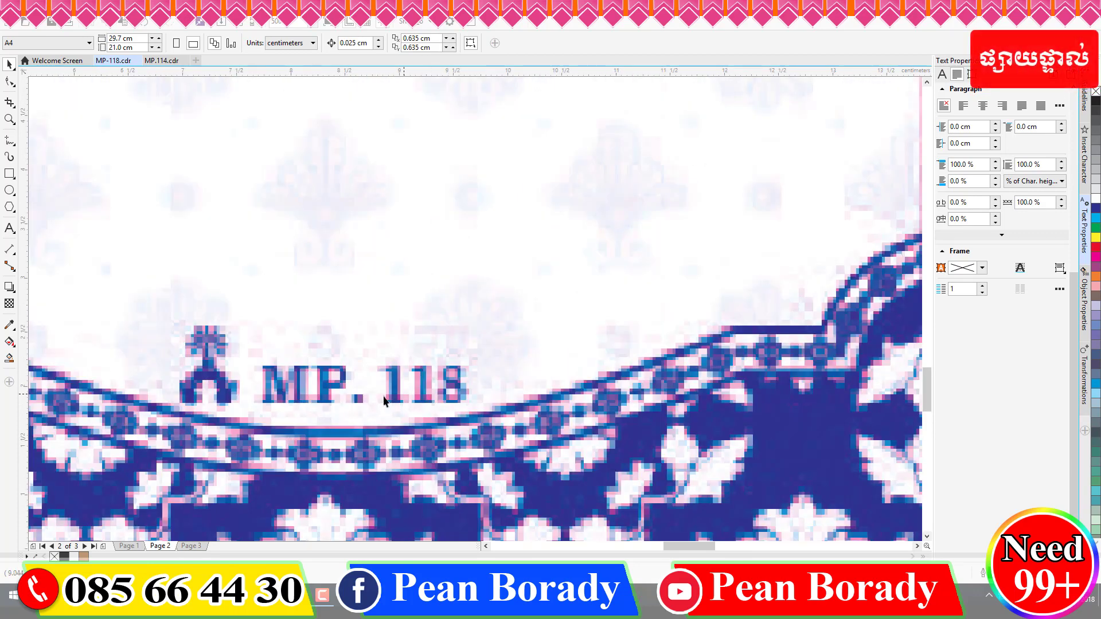
scroll(372, 313, down, 8)
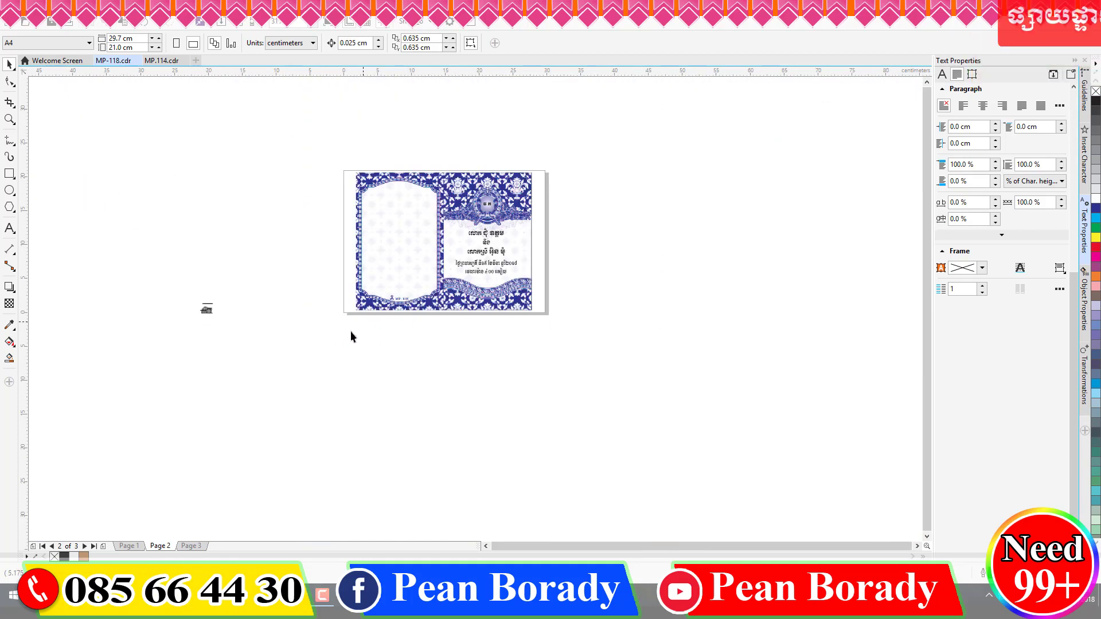
click(192, 546)
click(160, 546)
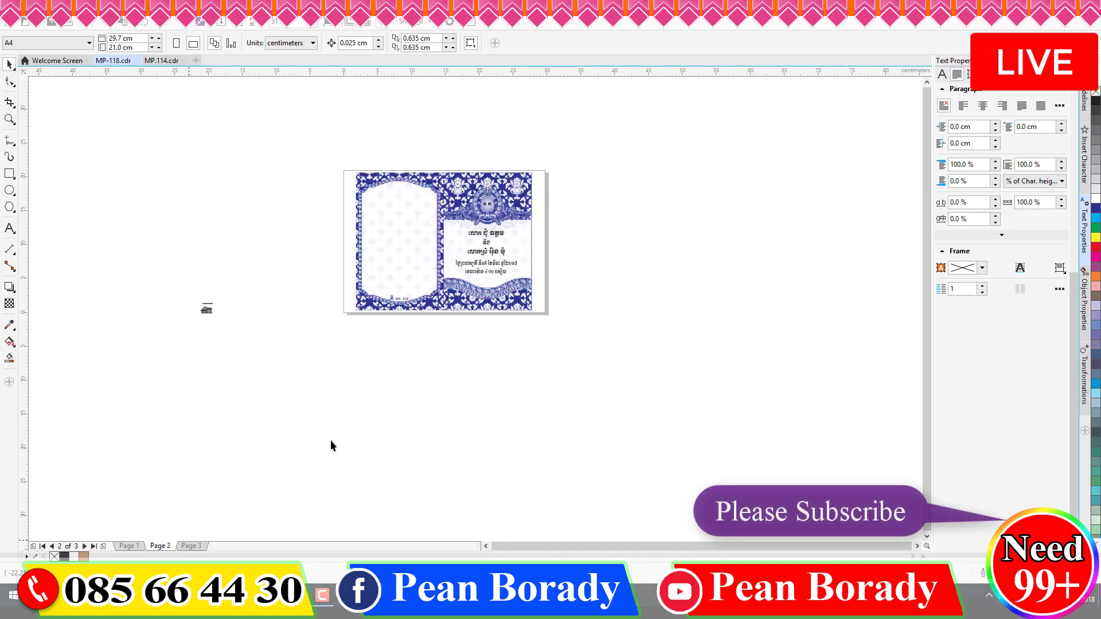
scroll(427, 354, up, 5)
click(10, 227)
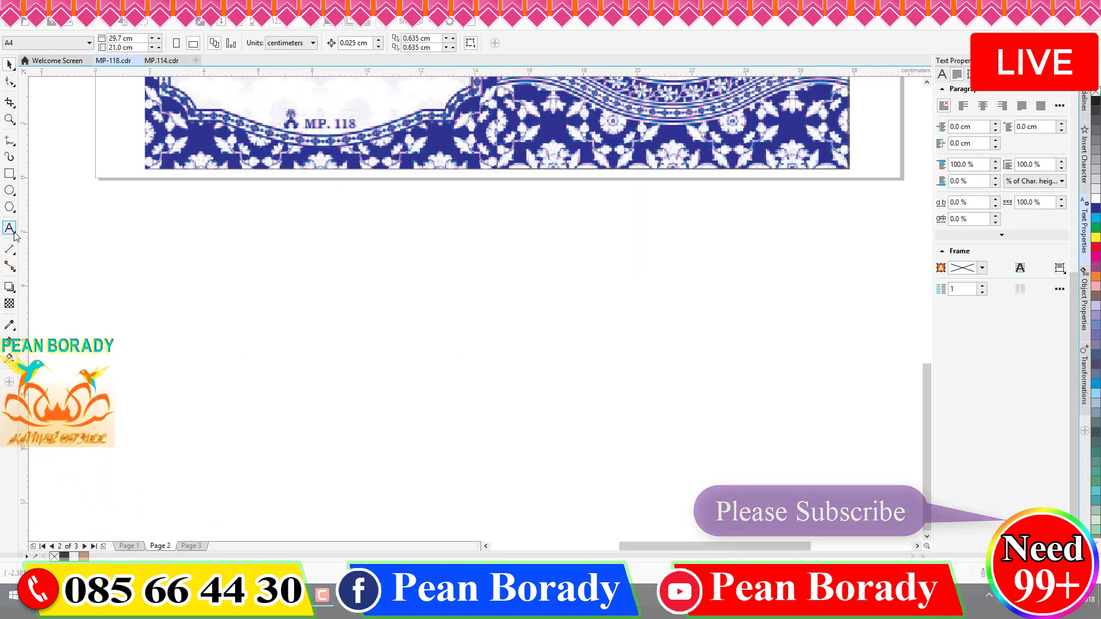
- Type the label MP.118 below the folded blue card
click(393, 220)
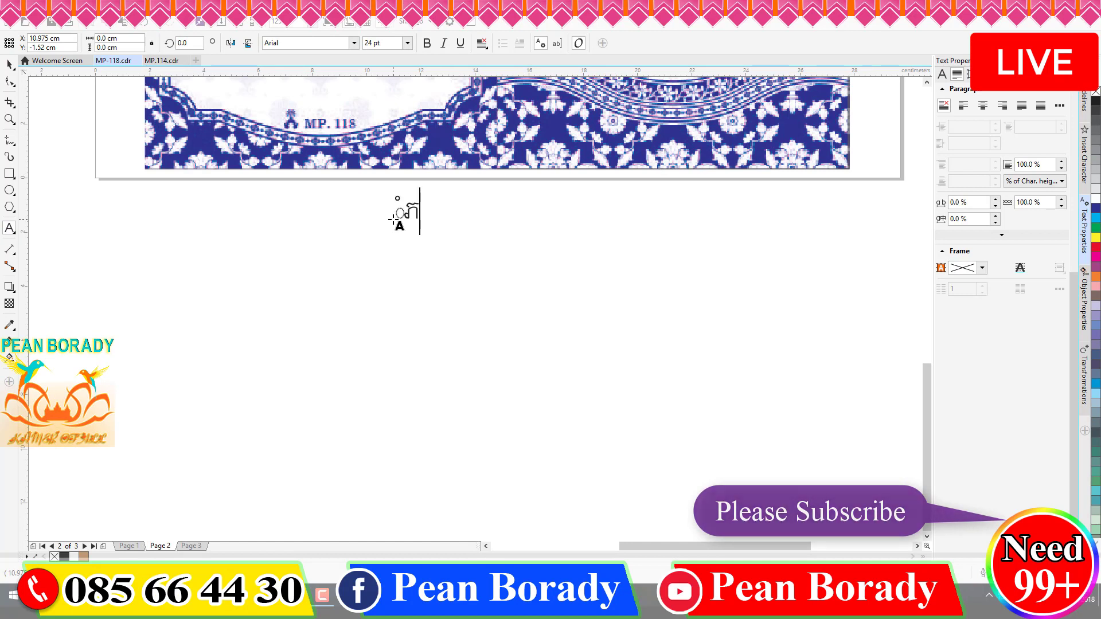
key(super+space)
text(MP)
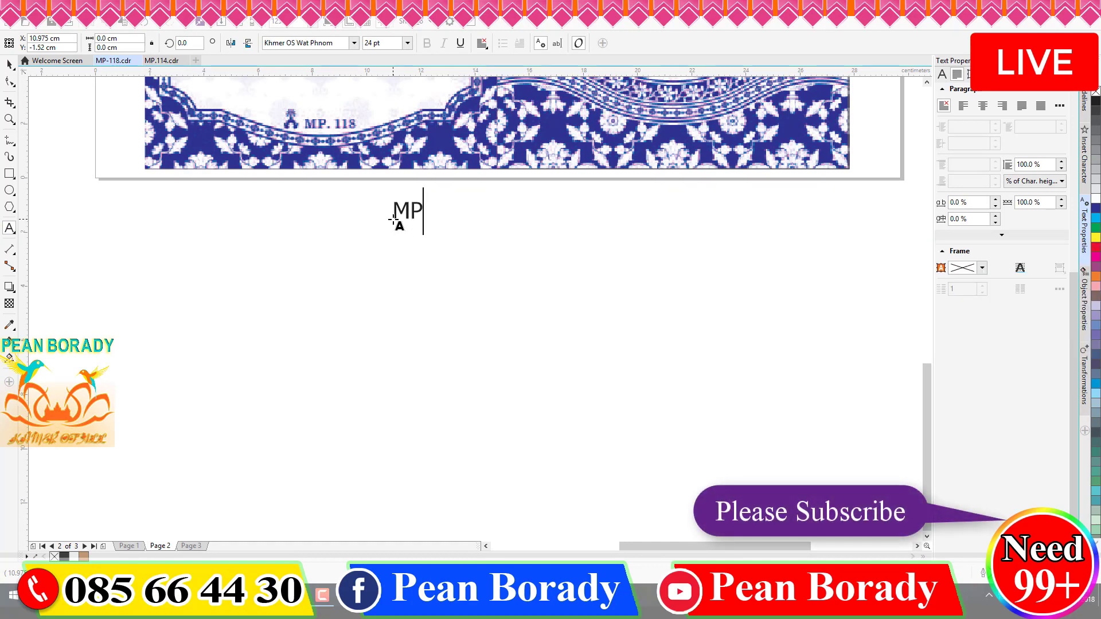
text(.1)
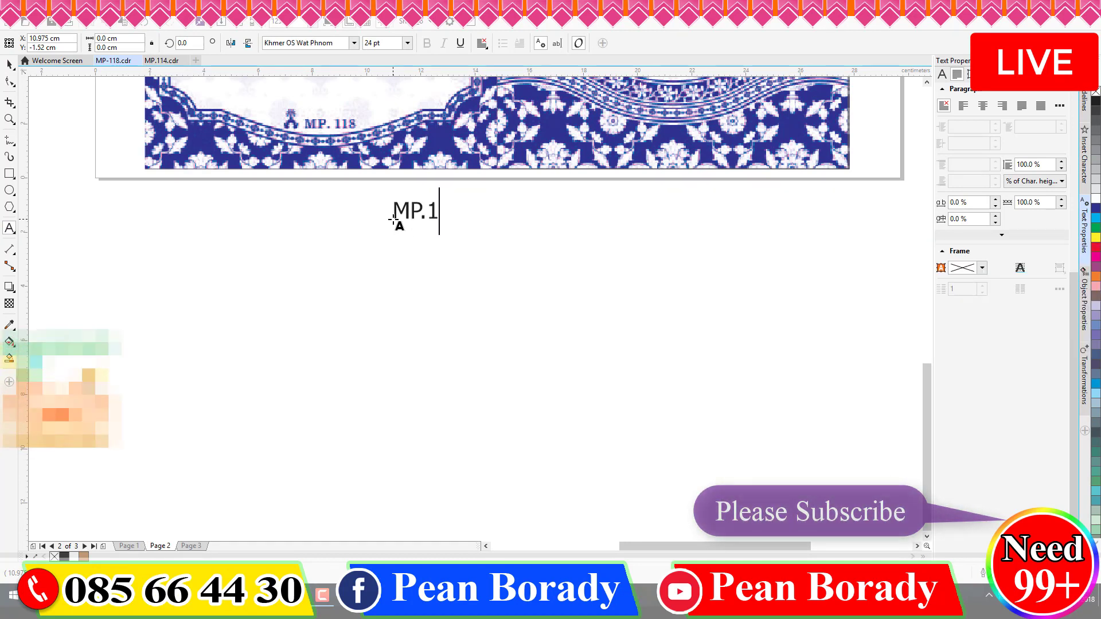
text(189)
key(BackSpace)
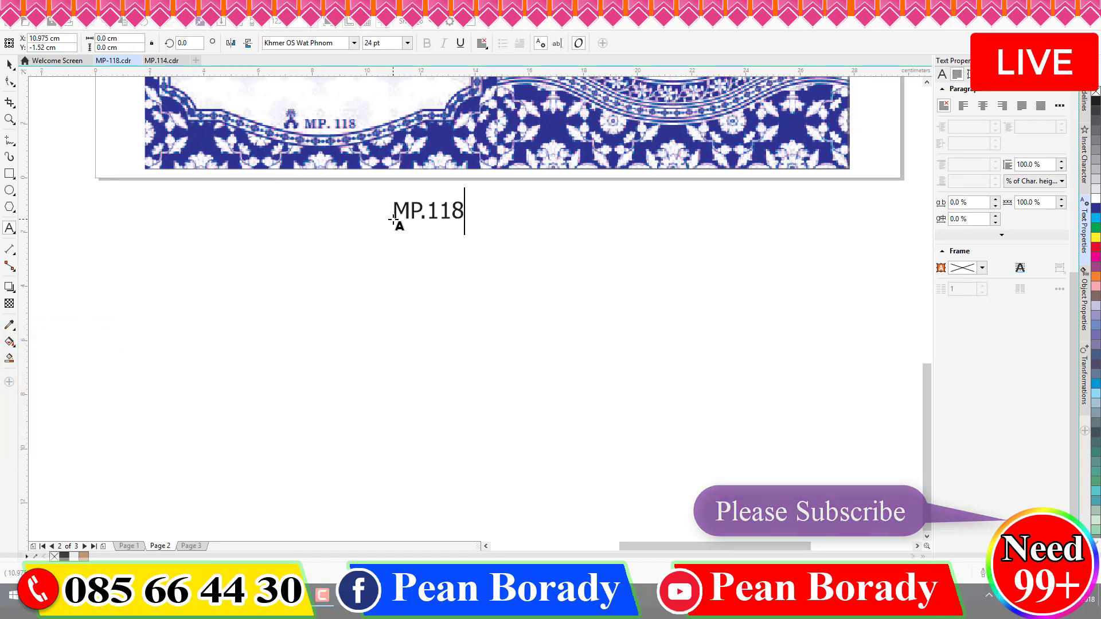
key(ctrl+space)
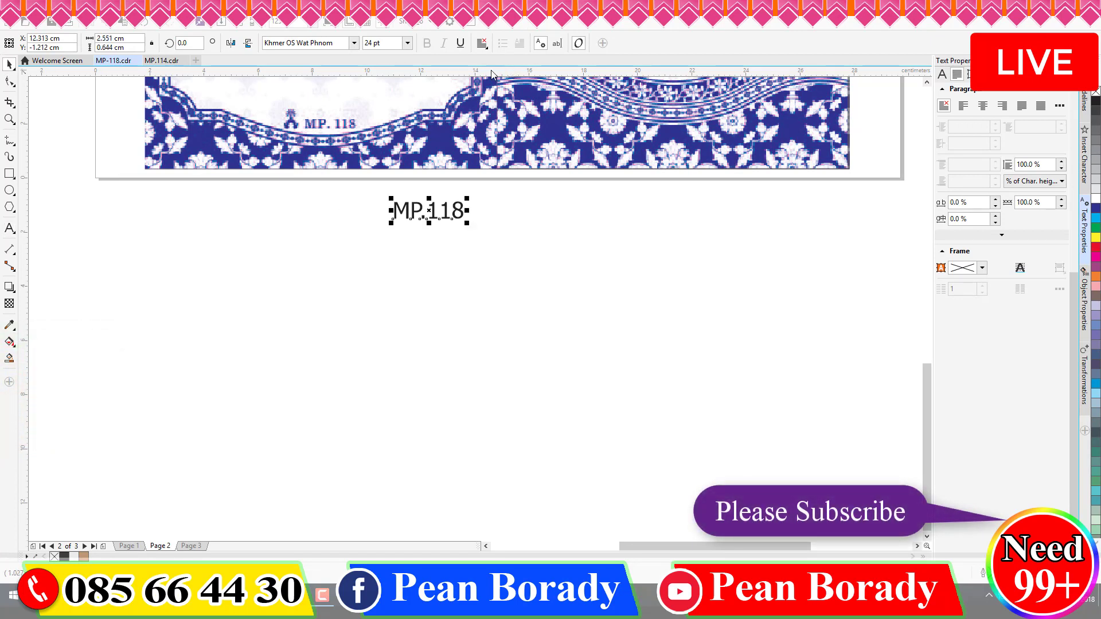
- Enlarge the MP.118 label to about 66.52 pt
drag(469, 224, 590, 345)
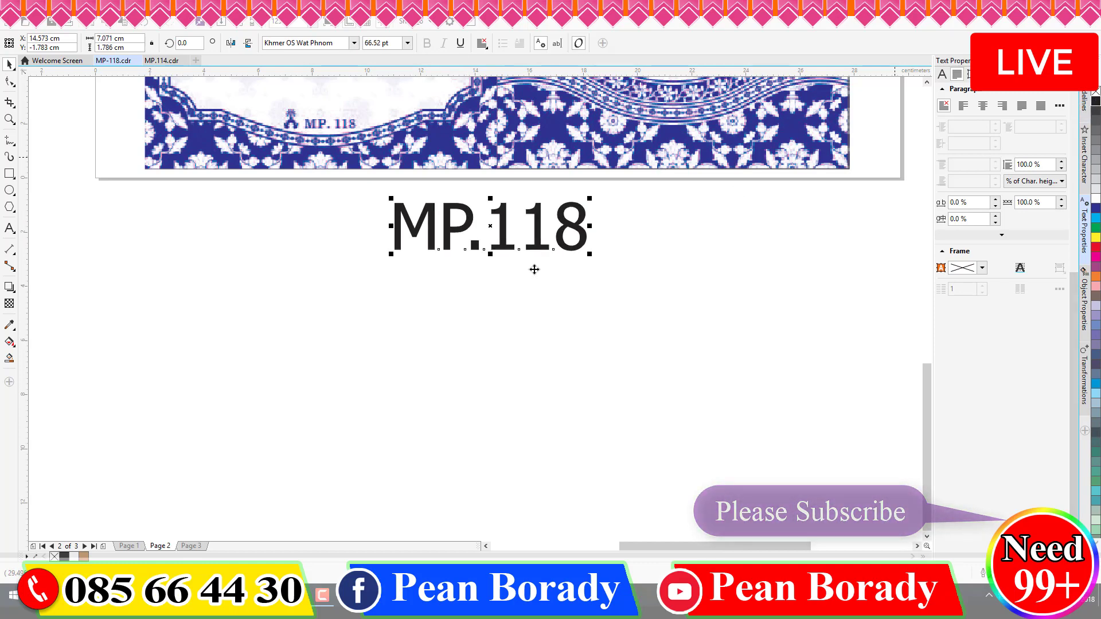
click(383, 323)
scroll(388, 321, down, 3)
scroll(413, 195, up, 2)
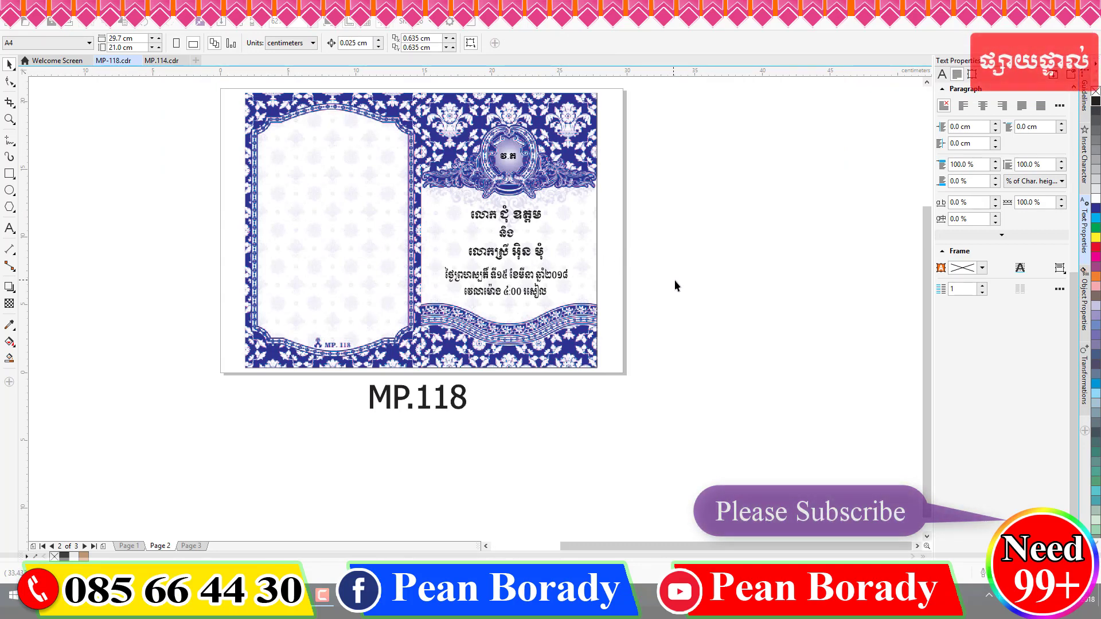
- Compare pages 1 and 2 of MP-118 with page 2 of MP.114
click(125, 546)
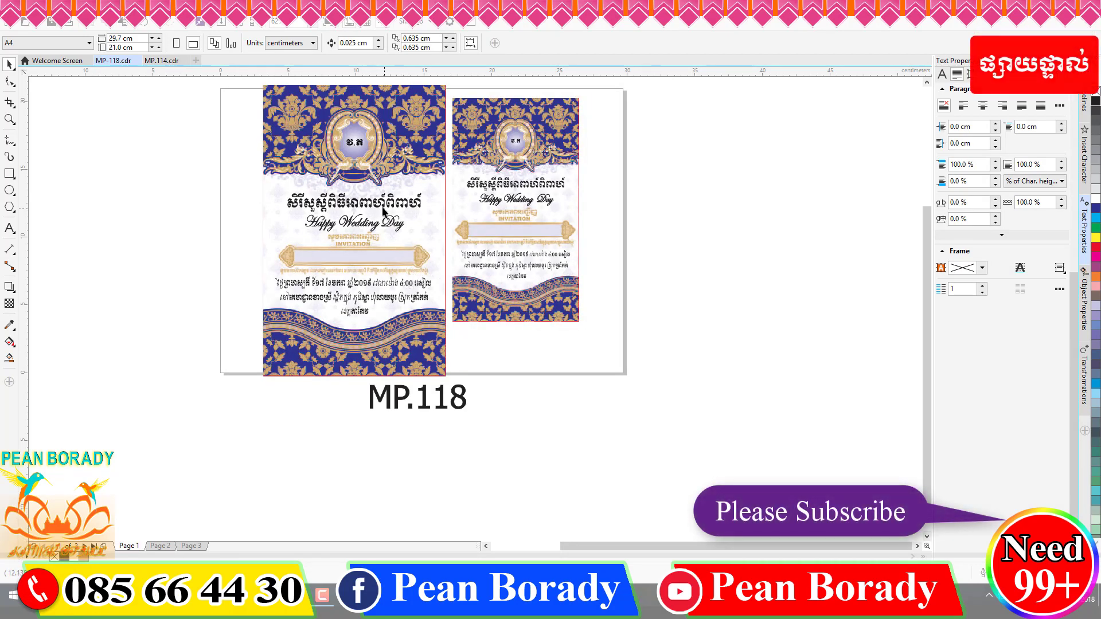
scroll(304, 154, up, 2)
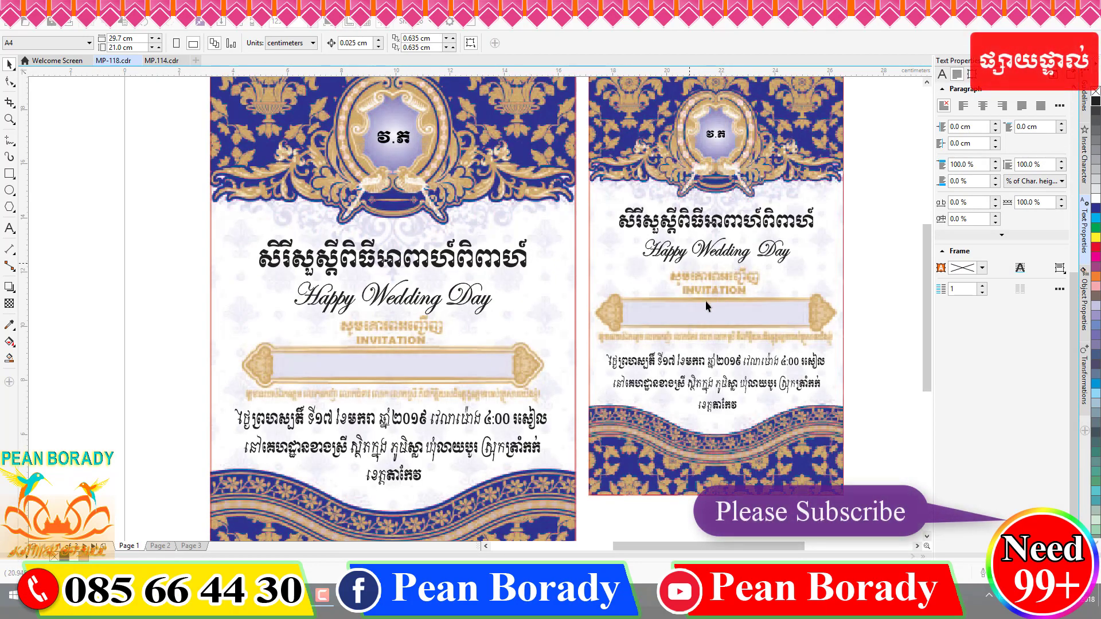
scroll(501, 279, down, 2)
scroll(391, 210, up, 2)
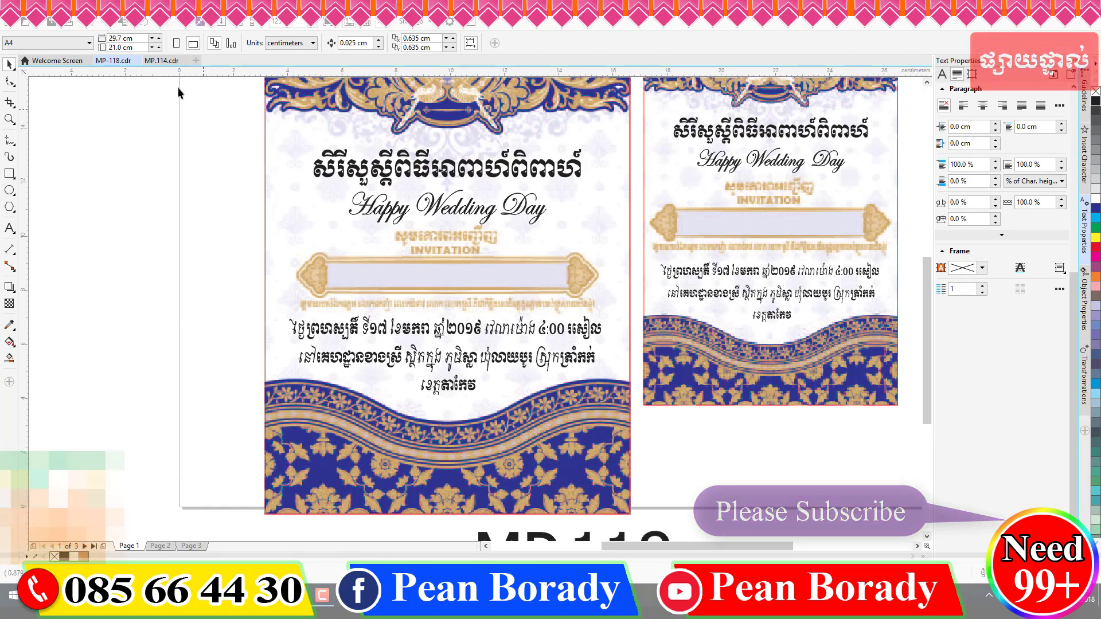
click(162, 60)
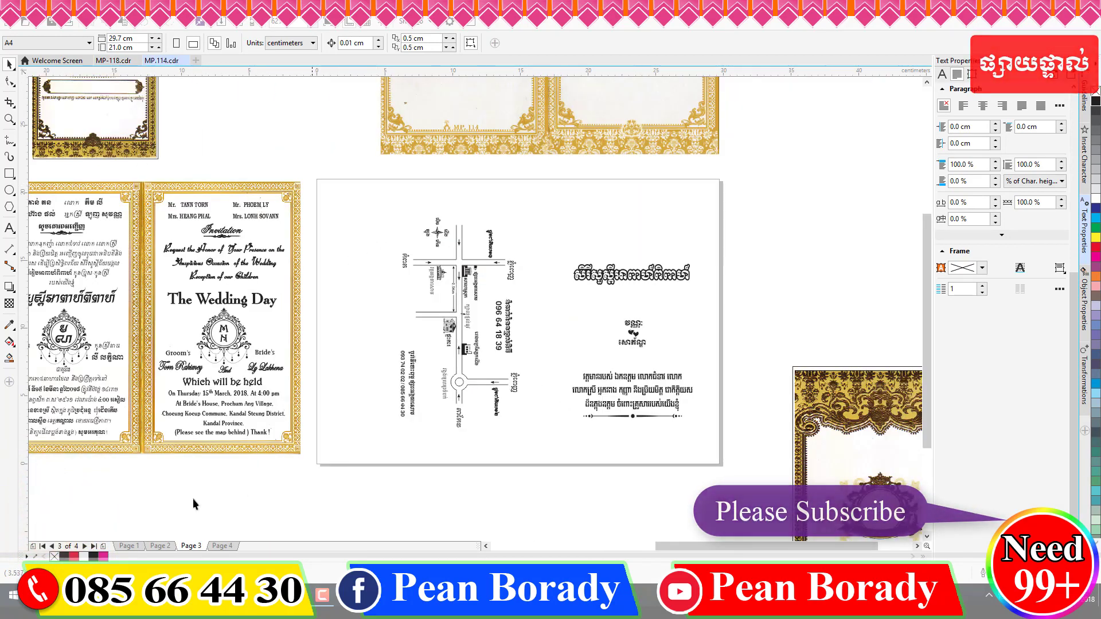
click(160, 545)
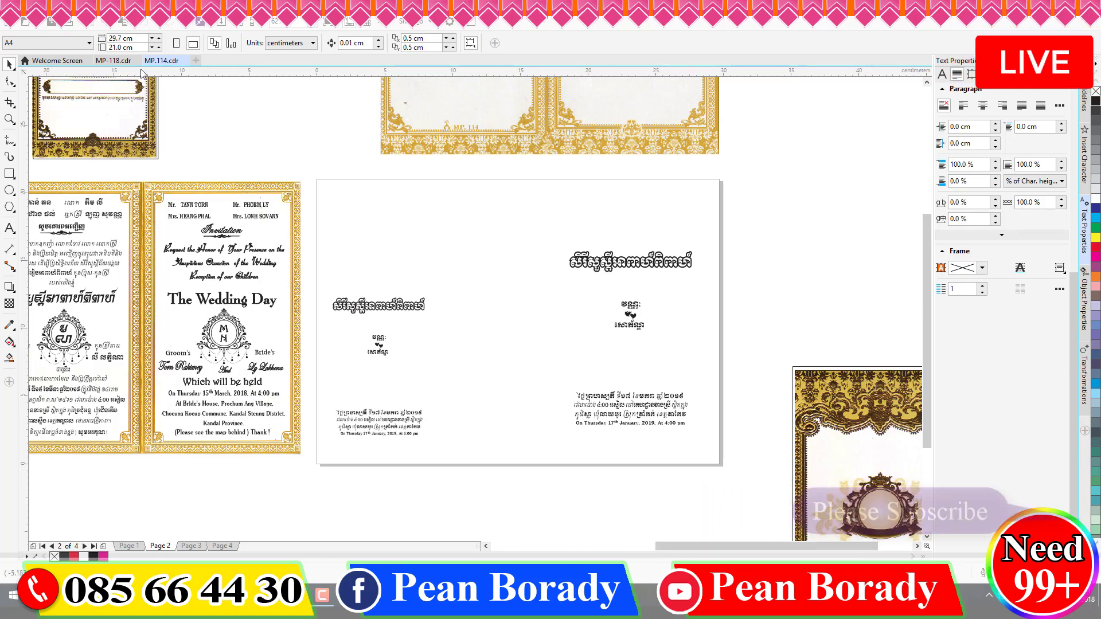
click(102, 61)
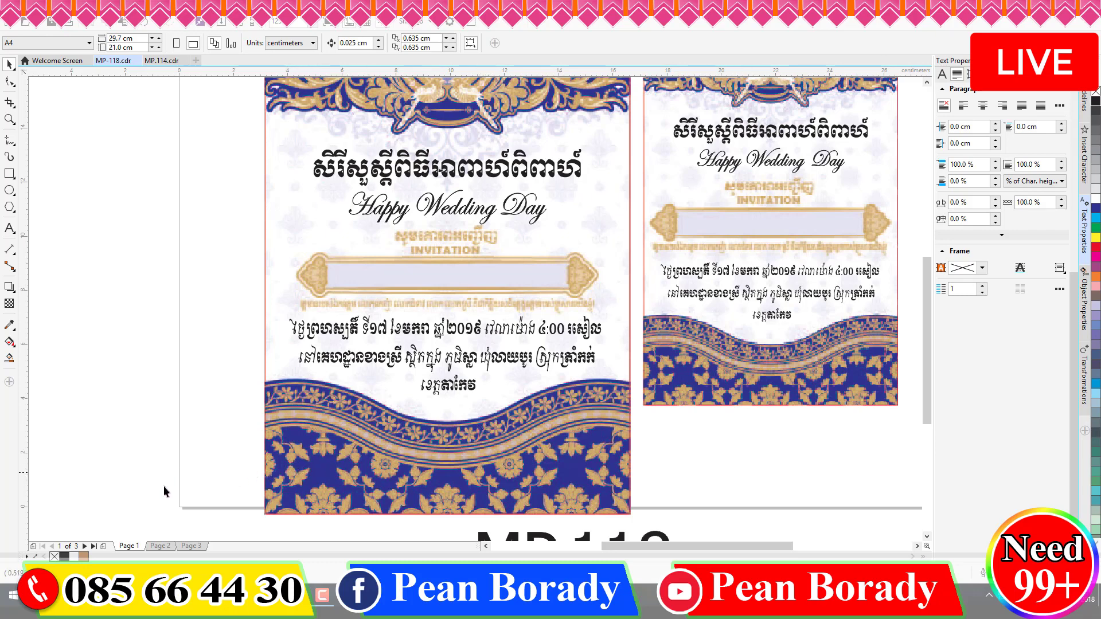
click(159, 546)
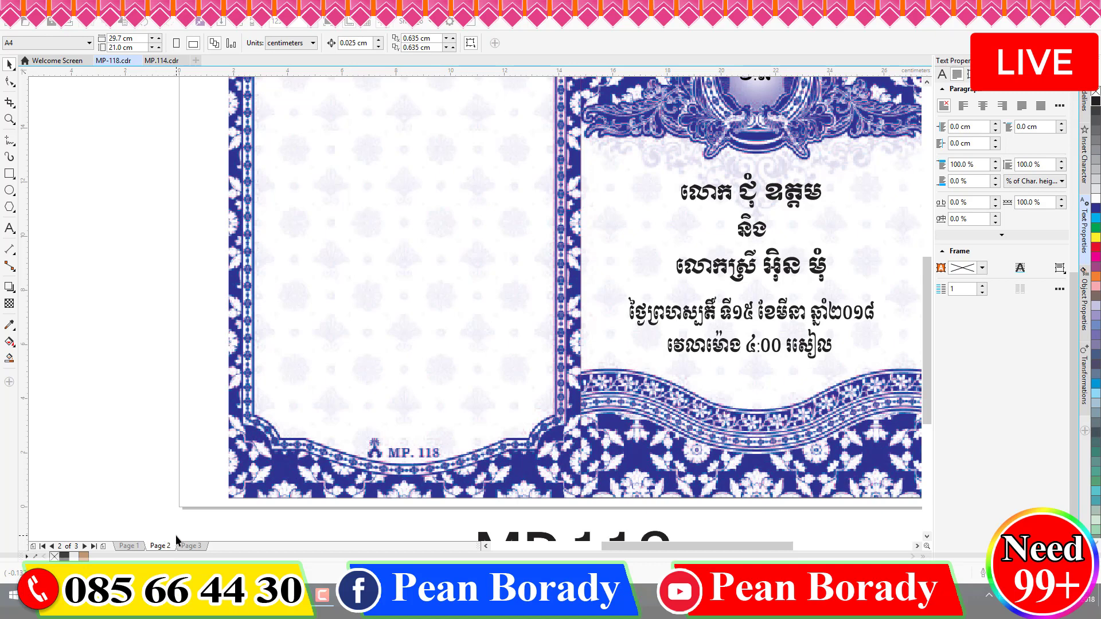
- Open MP.114 page 3 and select its map and invitation artwork
click(165, 60)
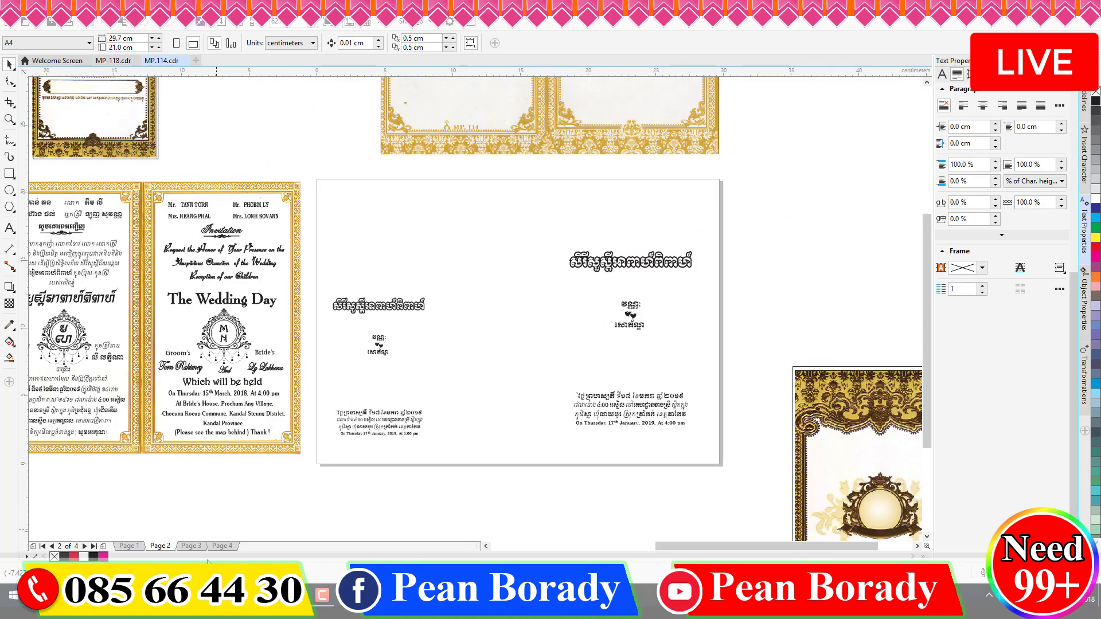
click(192, 546)
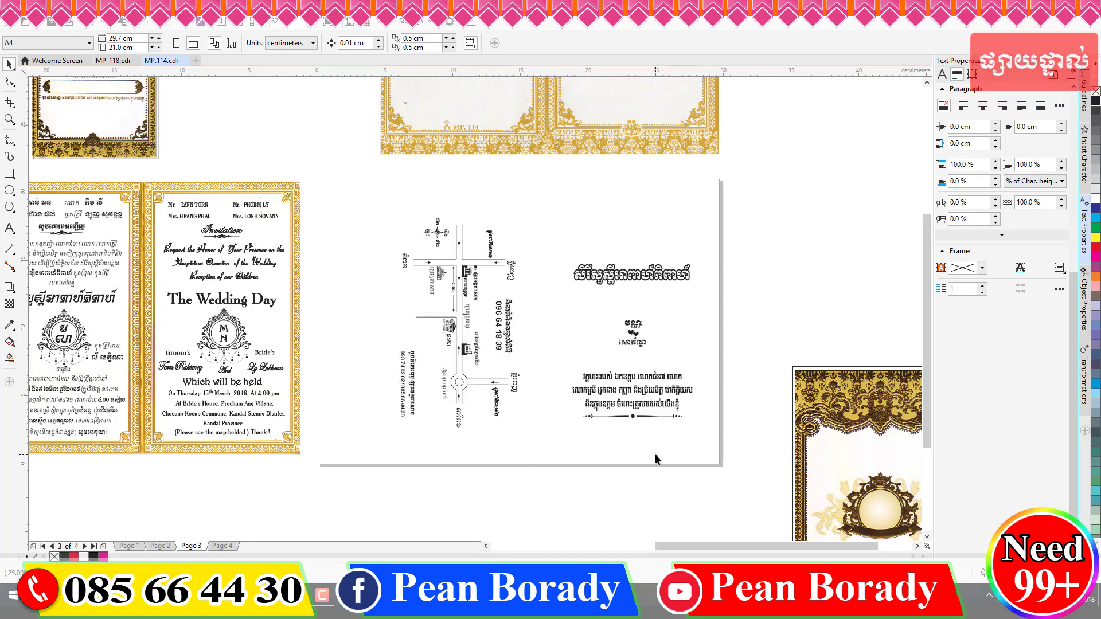
click(640, 406)
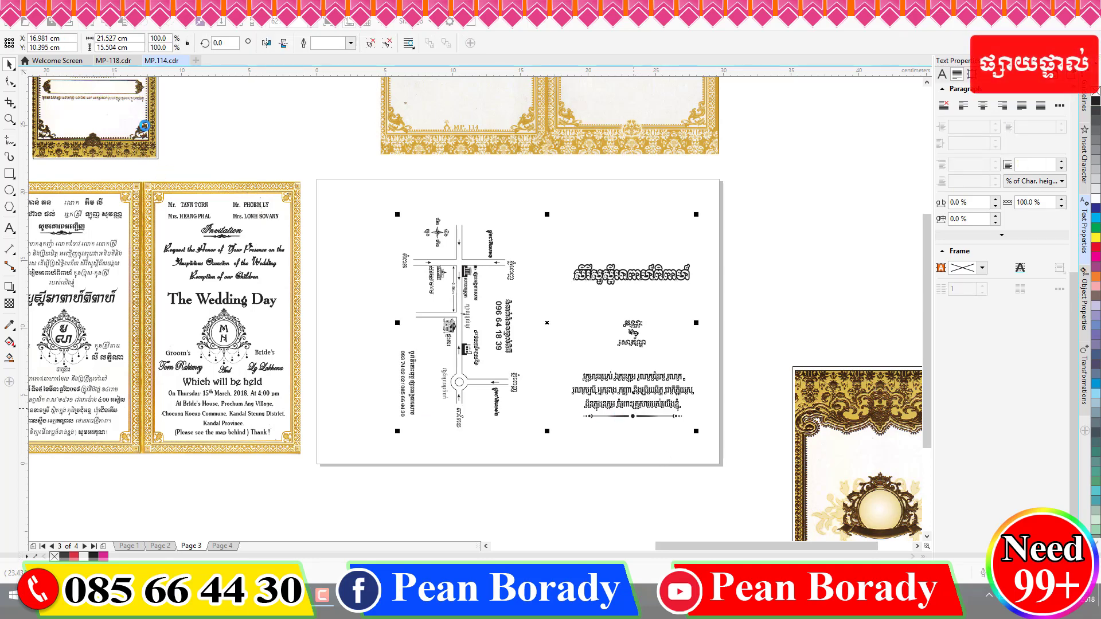
- Move the pasted map and invitation text group to the right of the MP-118 card
click(117, 60)
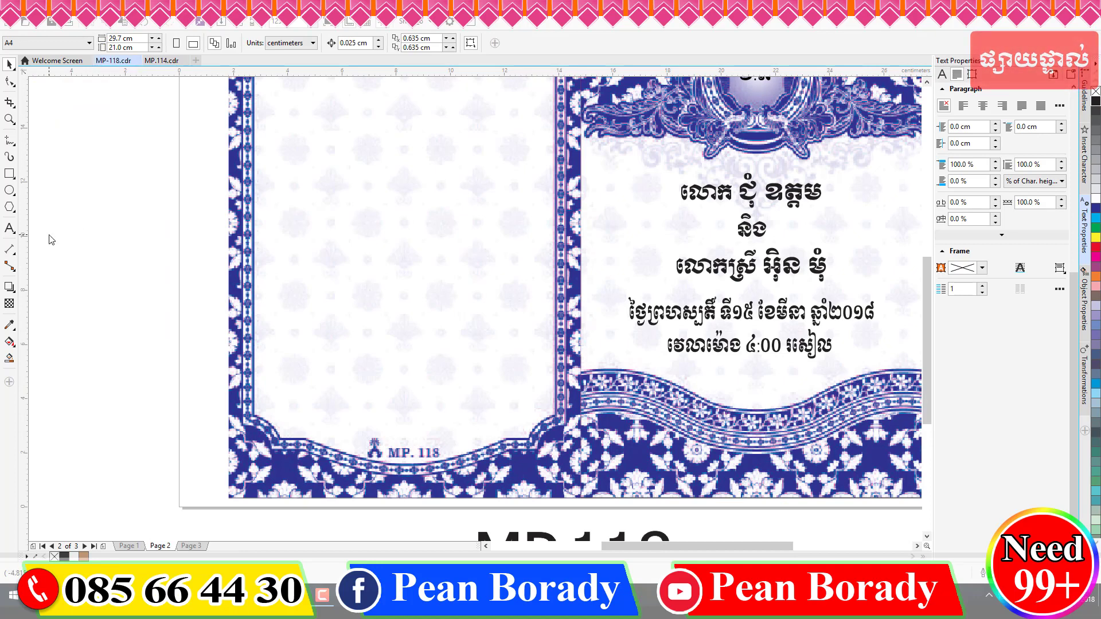
click(322, 267)
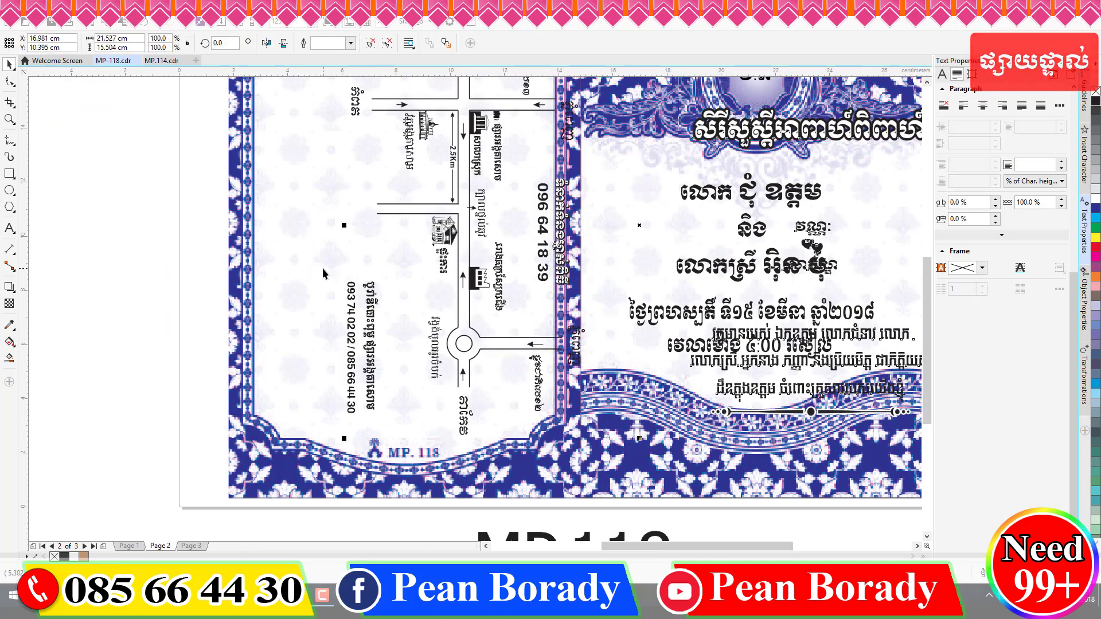
scroll(322, 268, down, 2)
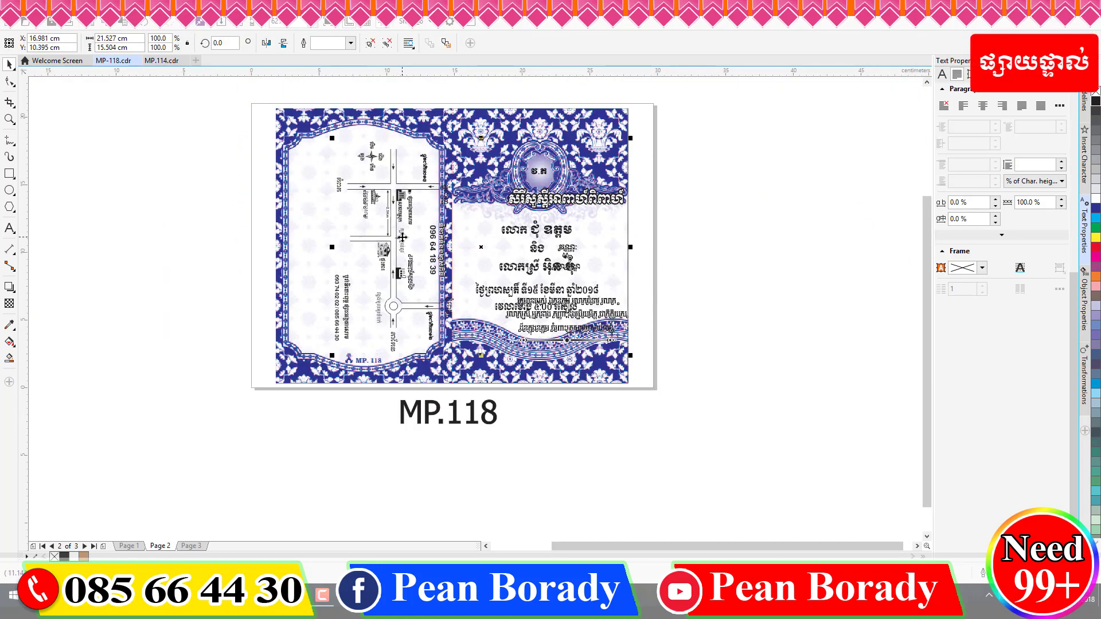
drag(402, 236, 728, 289)
scroll(507, 283, down, 1)
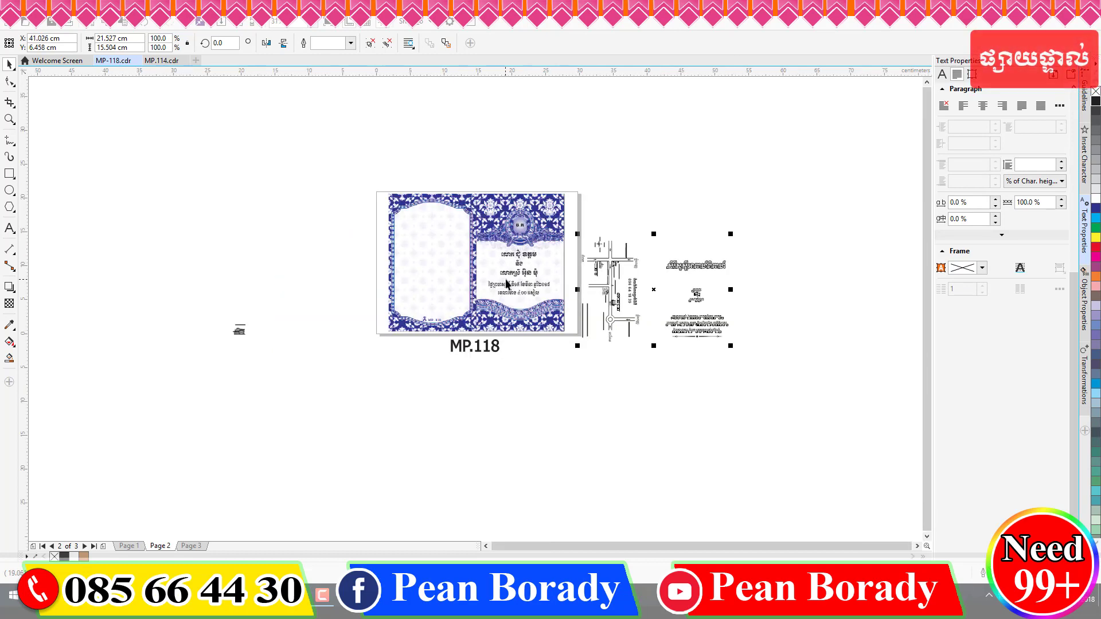
- Place the map on the card's left panel and widen it to 9.166 cm
drag(660, 385, 569, 234)
scroll(611, 290, up, 1)
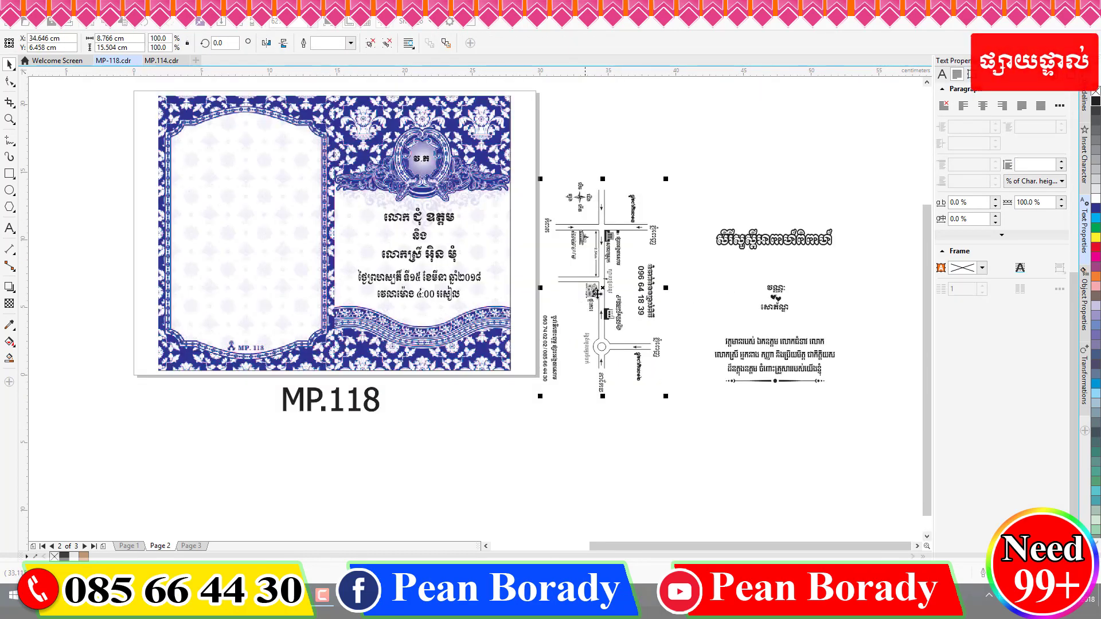
drag(600, 286, 243, 217)
scroll(247, 235, up, 1)
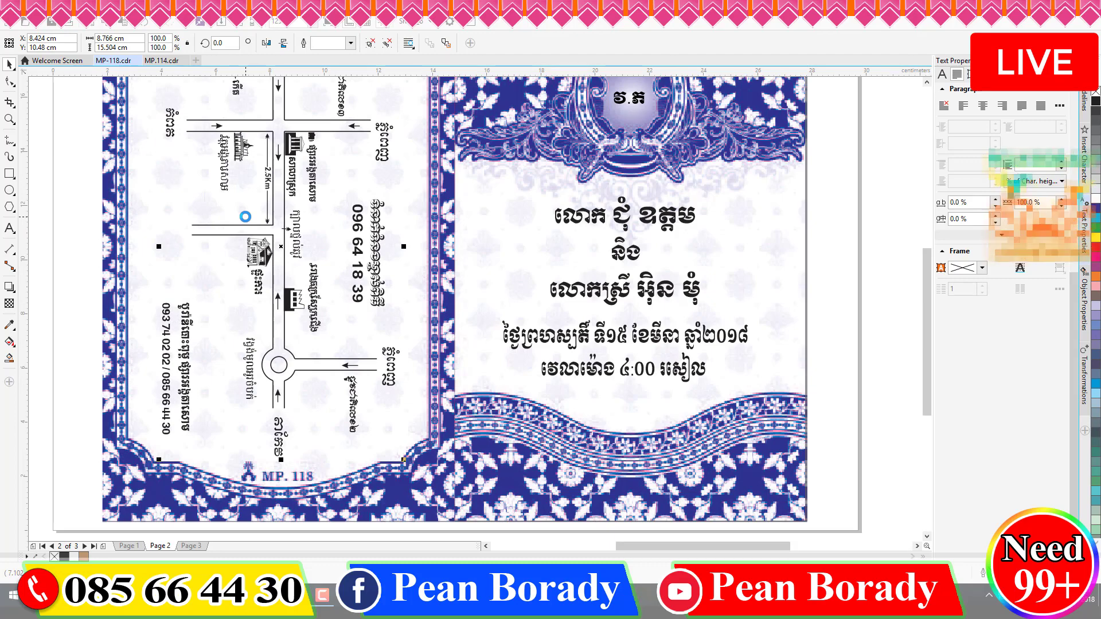
scroll(279, 213, down, 1)
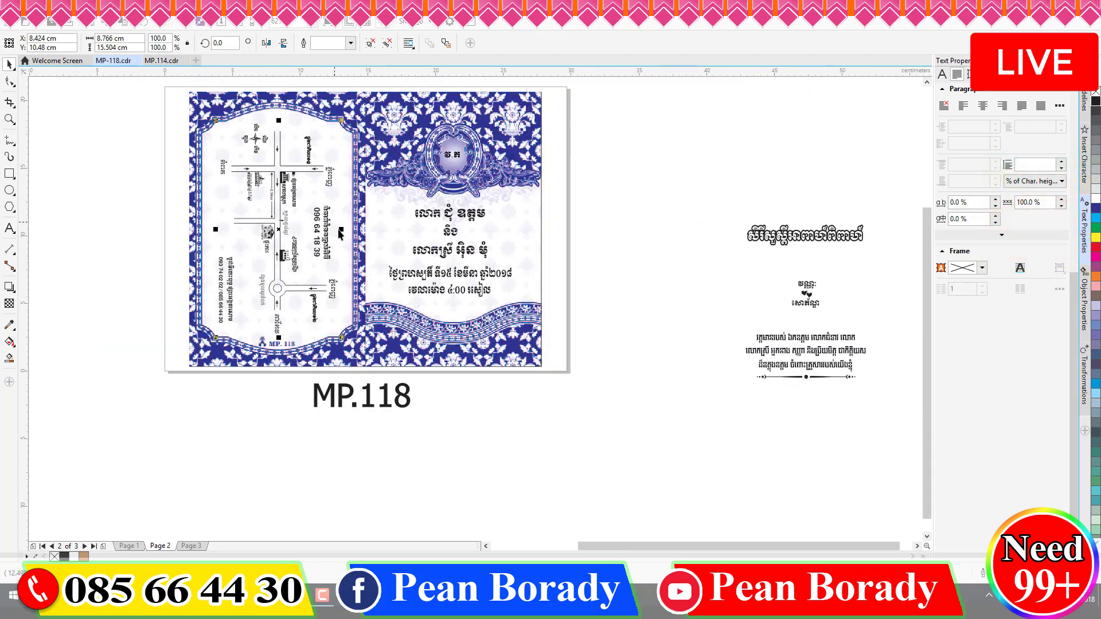
scroll(338, 235, up, 1)
drag(344, 225, 334, 225)
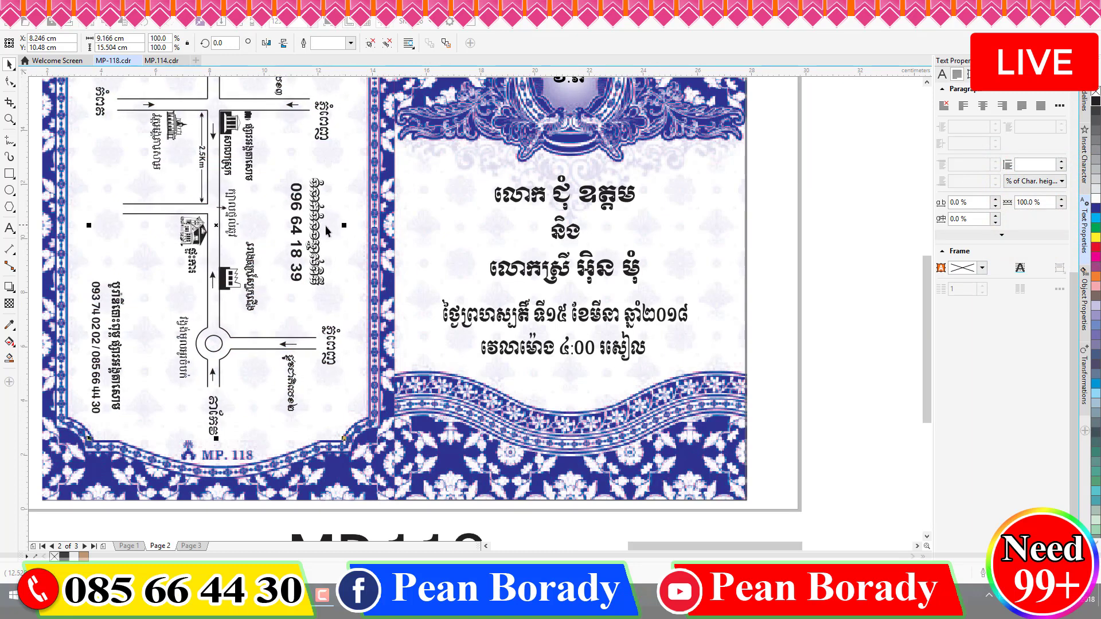
scroll(323, 238, down, 2)
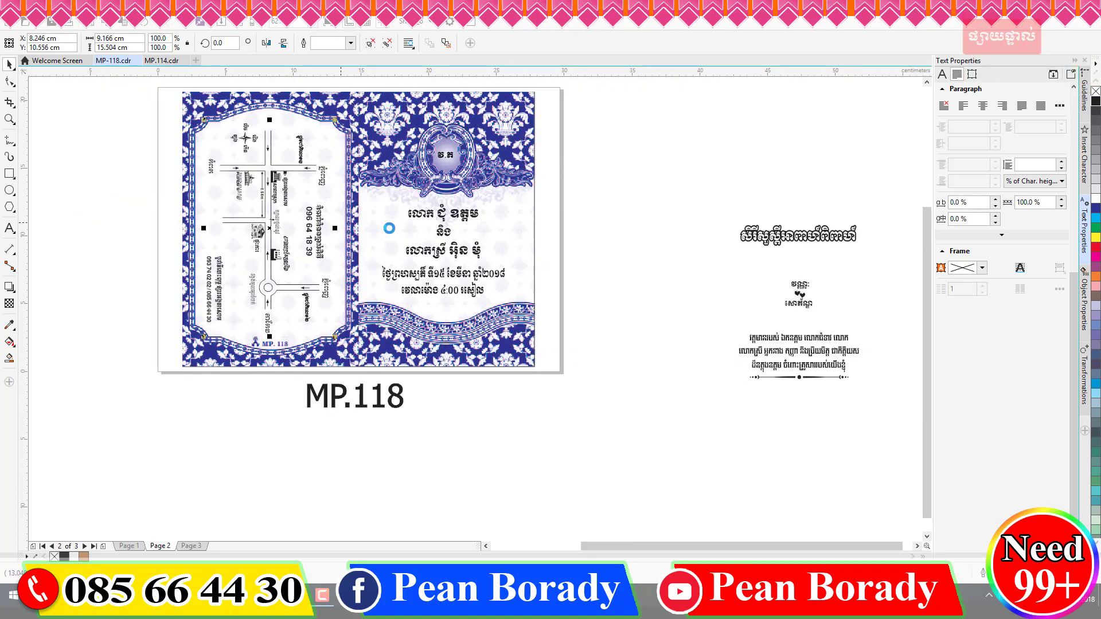
click(645, 249)
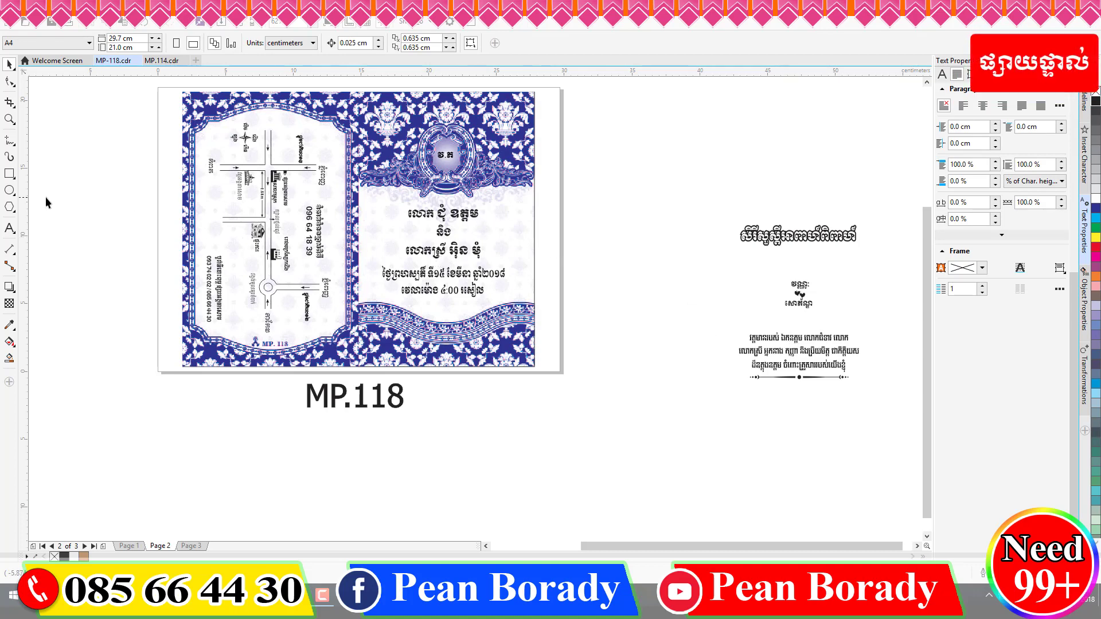
- Highlight the groom's name on the MP.118 card, then switch to the MP.114 file
click(9, 227)
drag(437, 213, 485, 213)
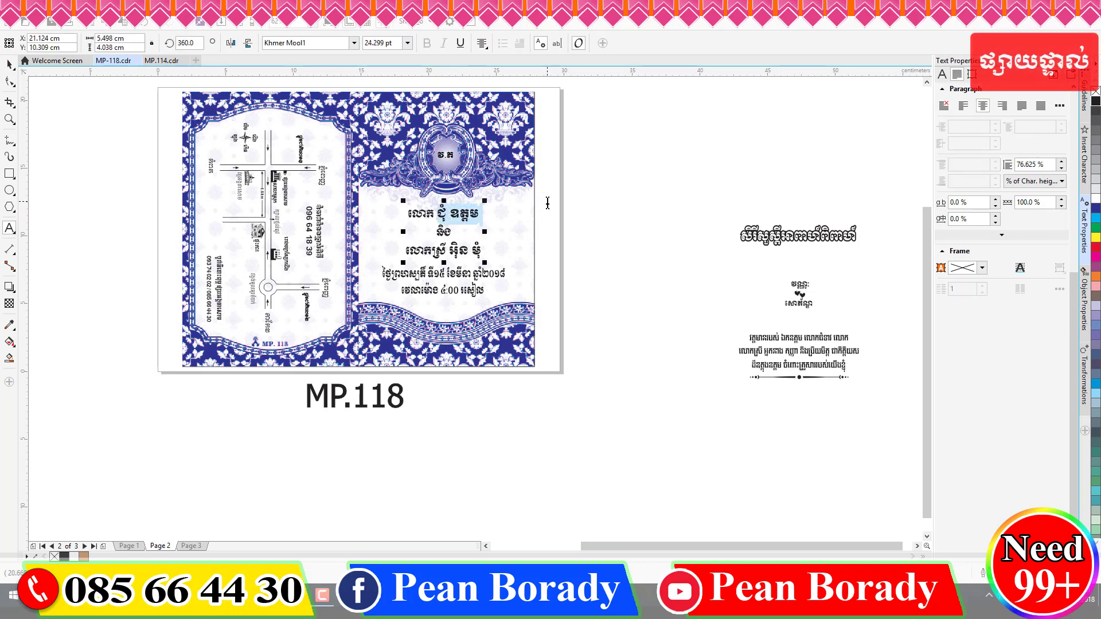
key(super+space)
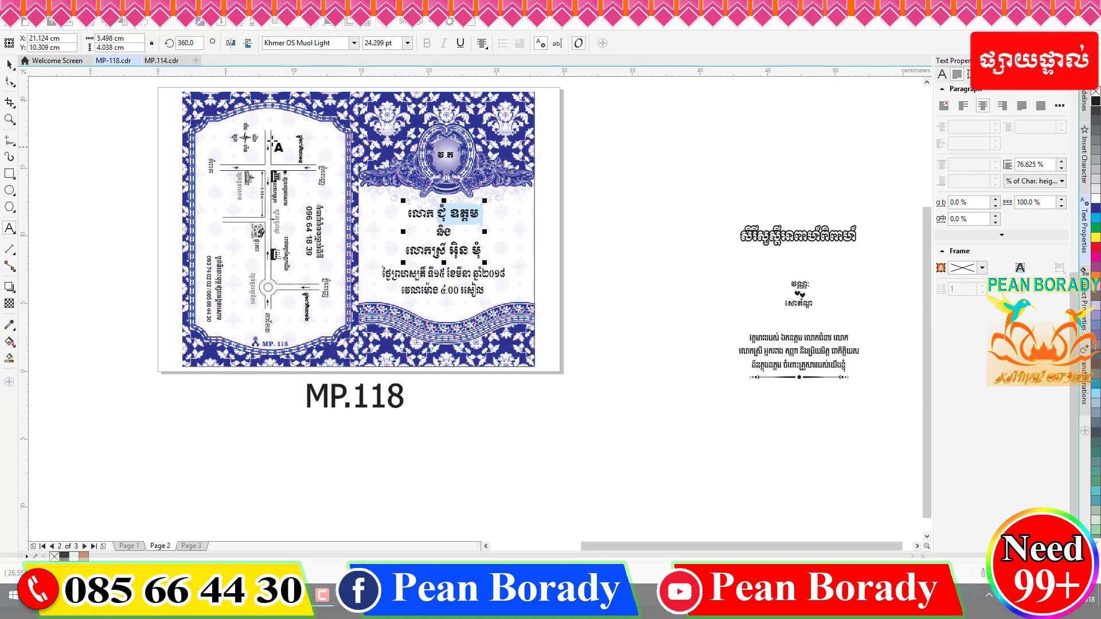
click(154, 62)
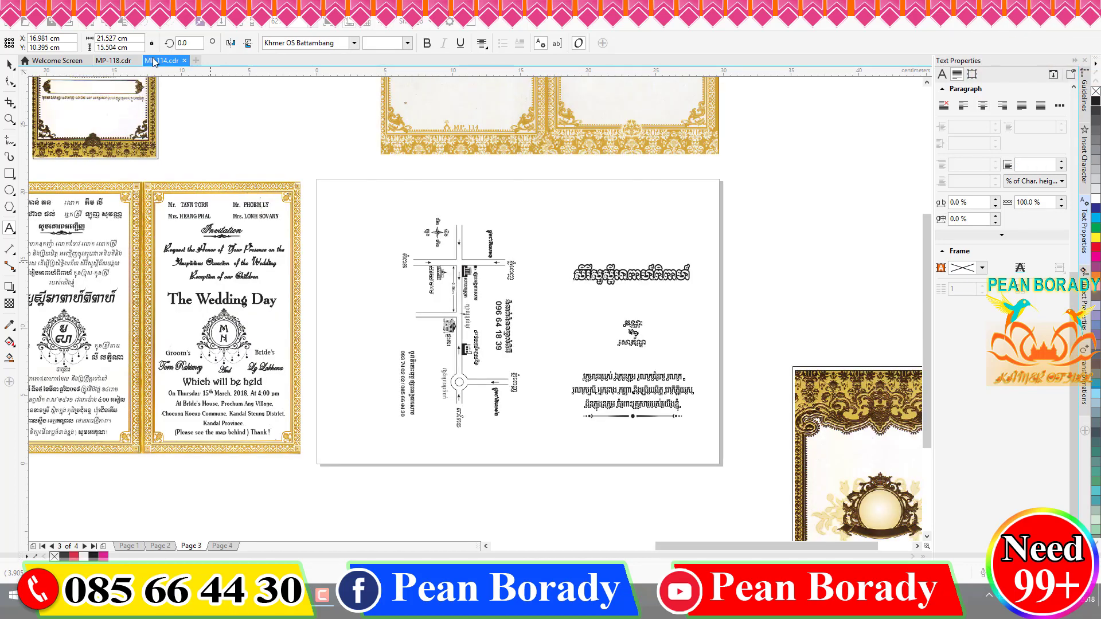
- Check a name on MP.114's page 4 black-and-white card, then return to MP-118
click(221, 546)
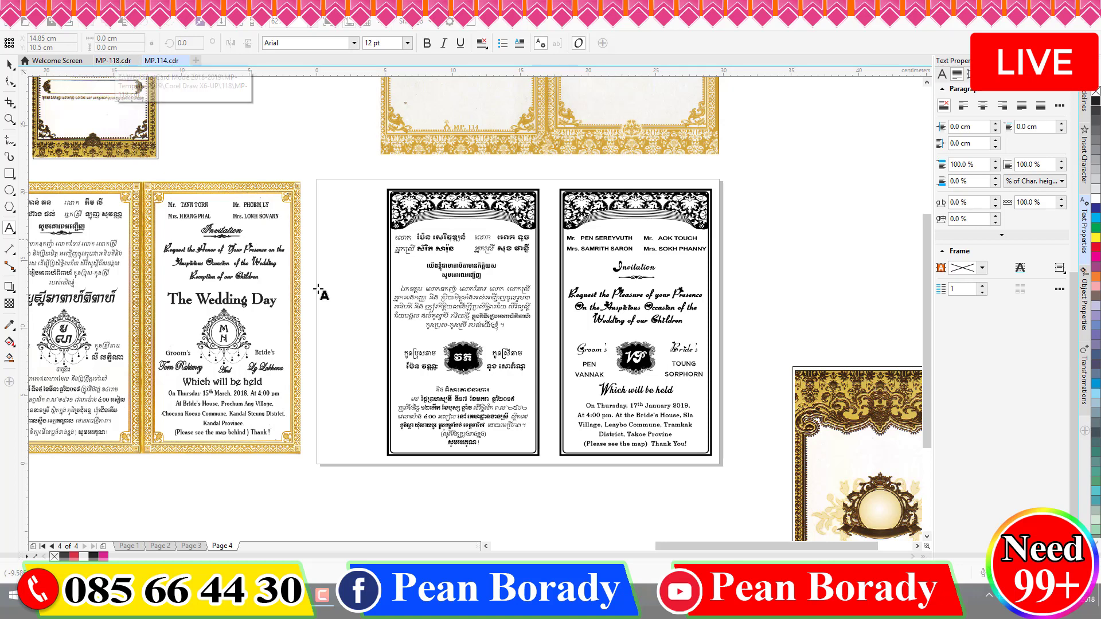
double_click(415, 368)
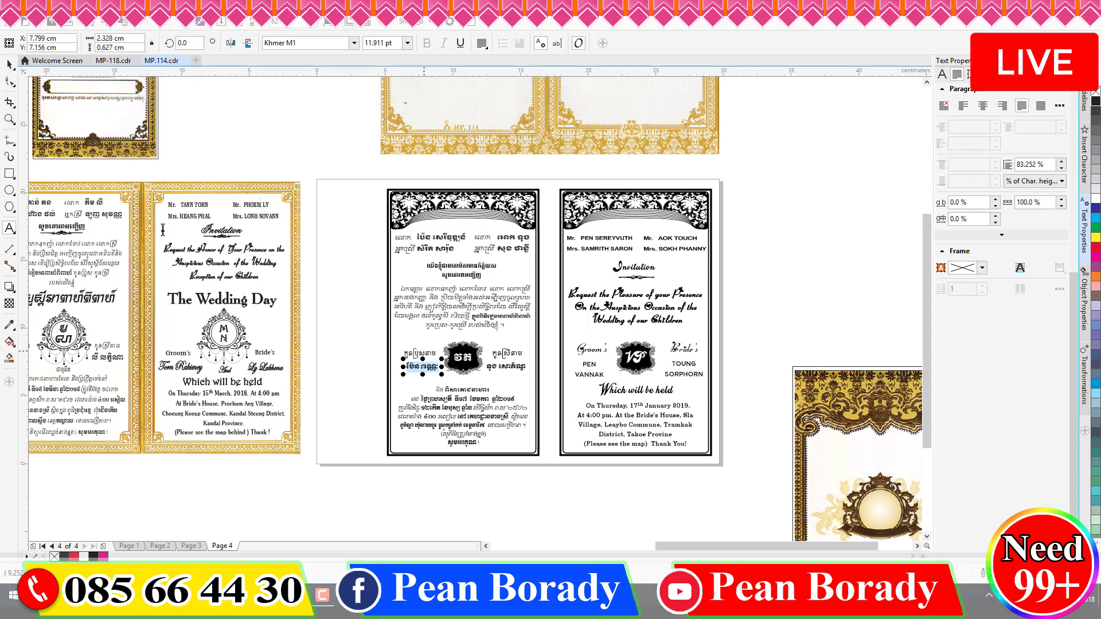
click(114, 60)
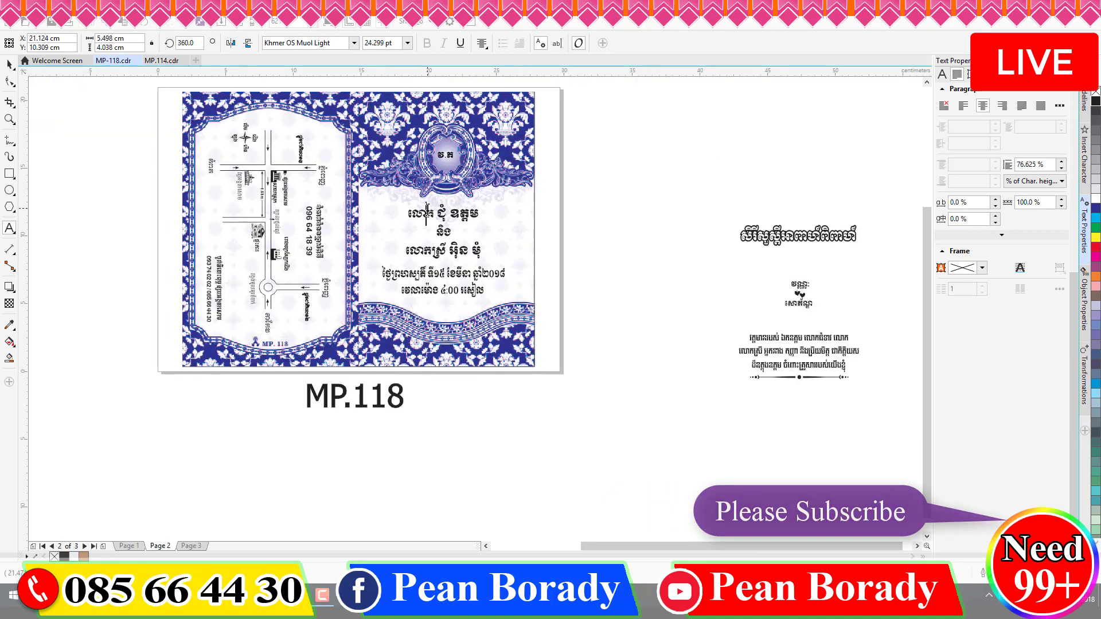
- Replace the groom's name on the card's front panel with the new groom's name
drag(480, 213, 263, 211)
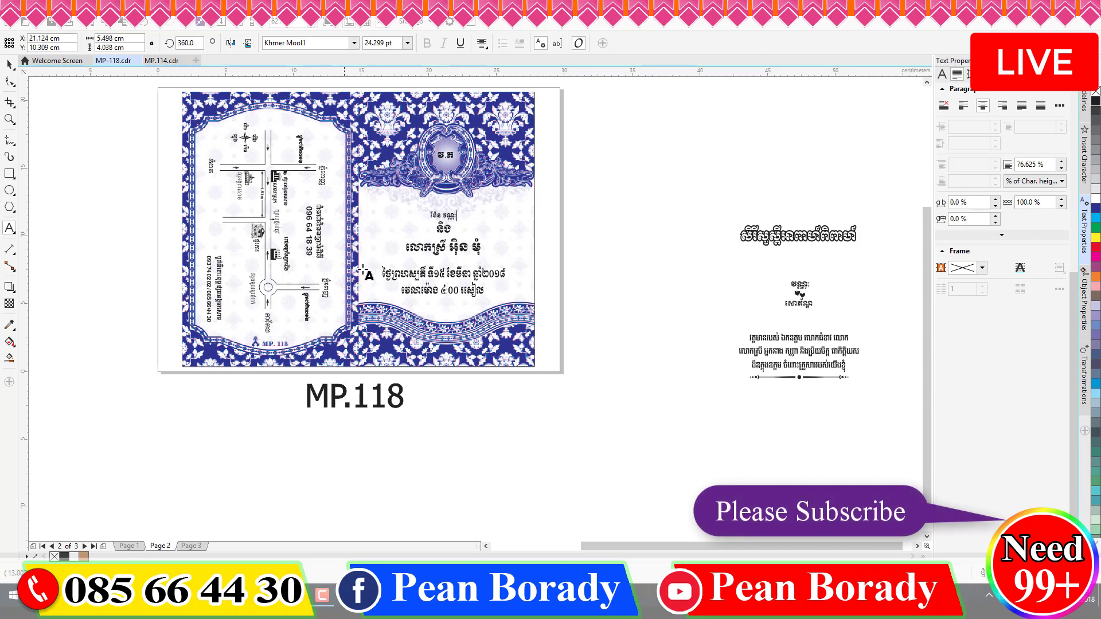
key(ctrl+v)
key(ctrl+z)
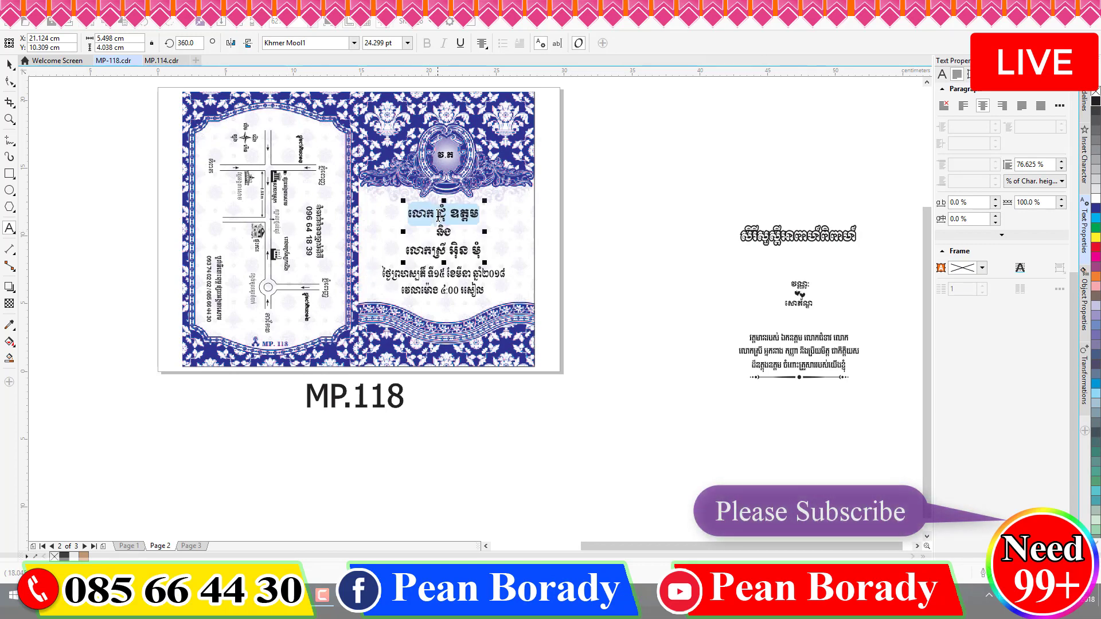
click(438, 214)
key(shift+End)
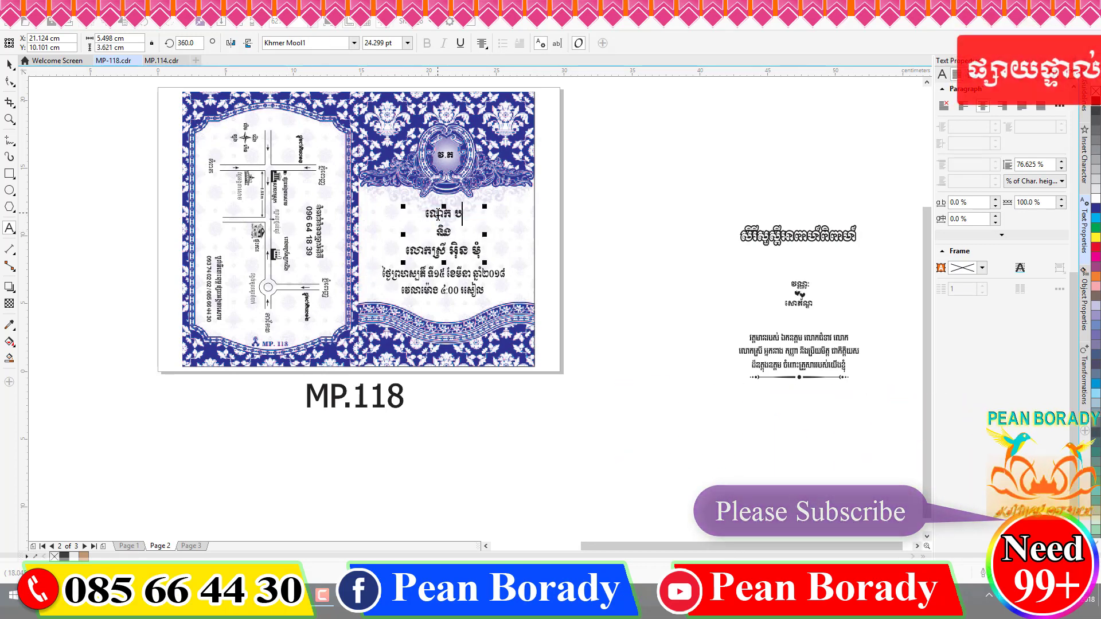
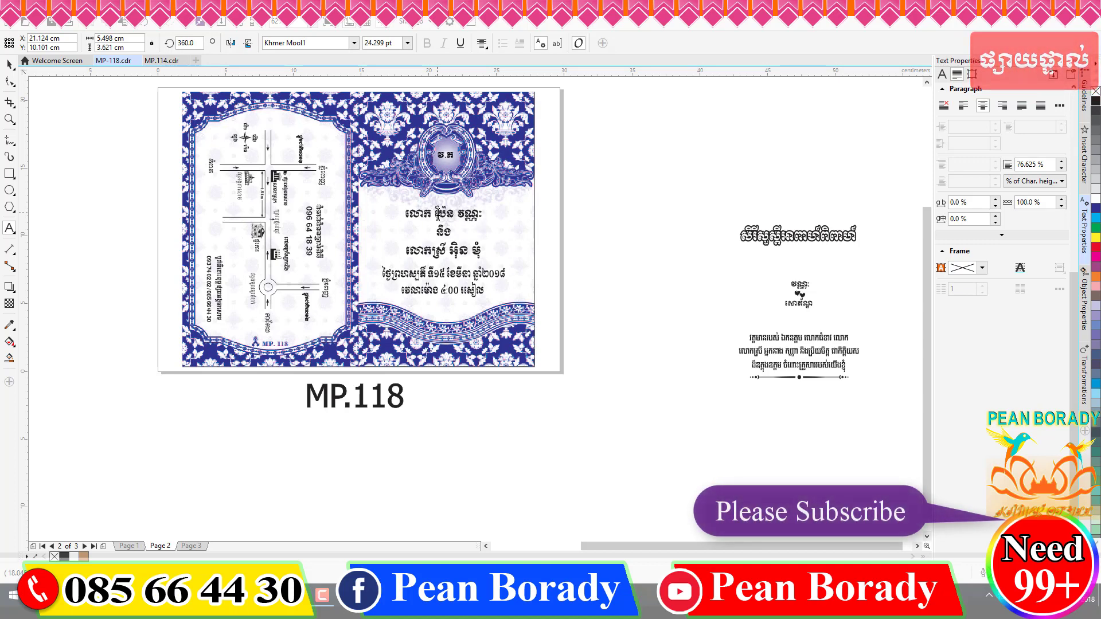
key(ctrl+a)
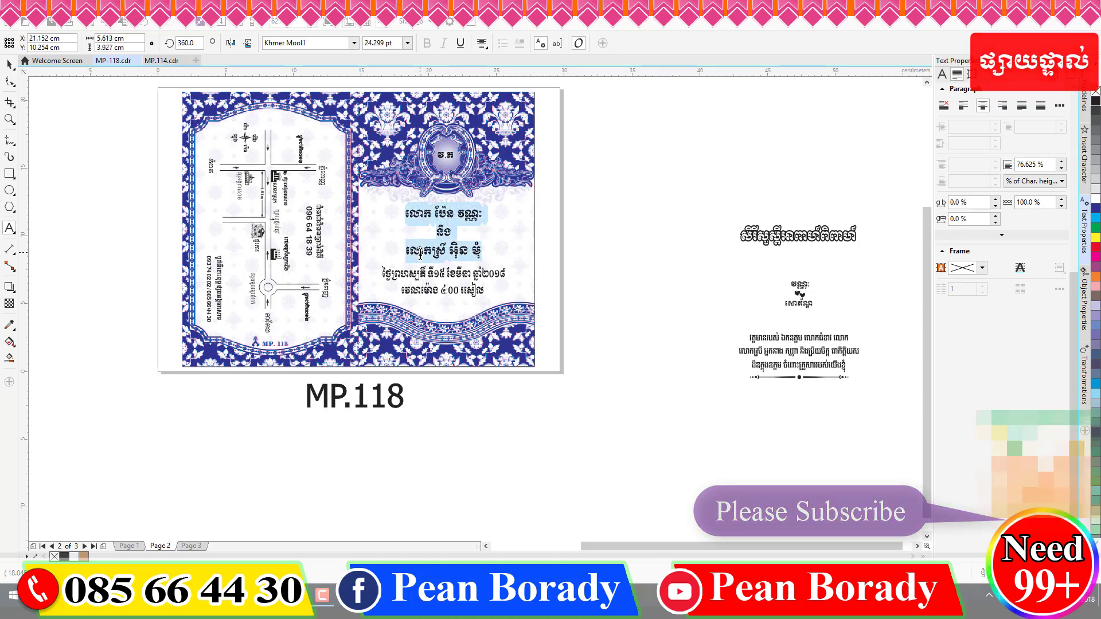
text(ច)
key(ctrl+z)
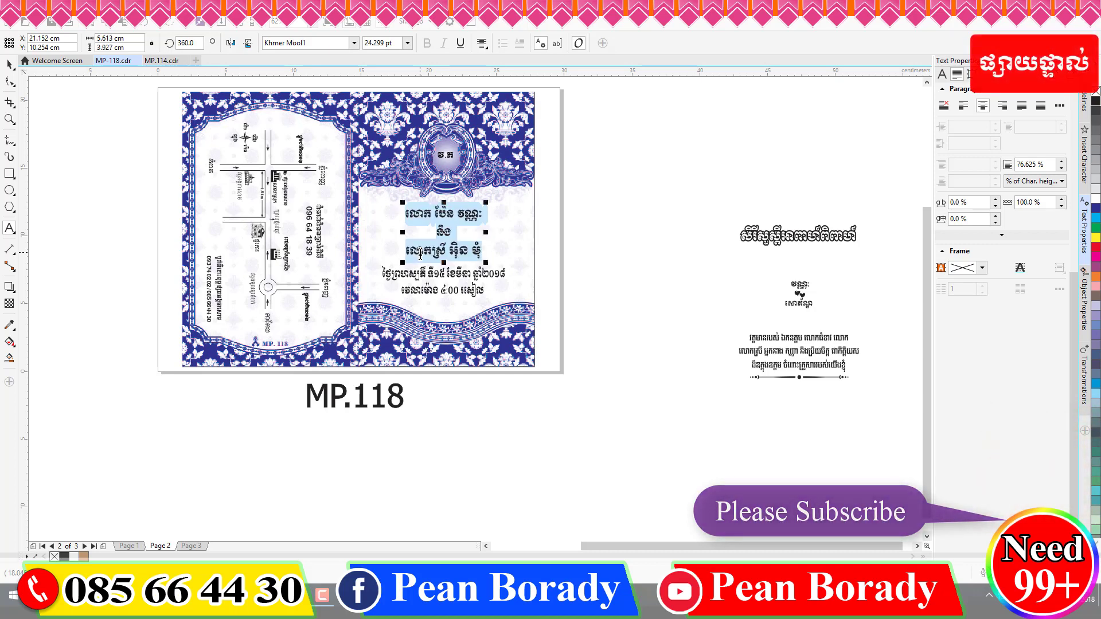
click(420, 256)
- Replace the bride's line with the title កញ្ញា followed by the new bride's name
triple_click(420, 256)
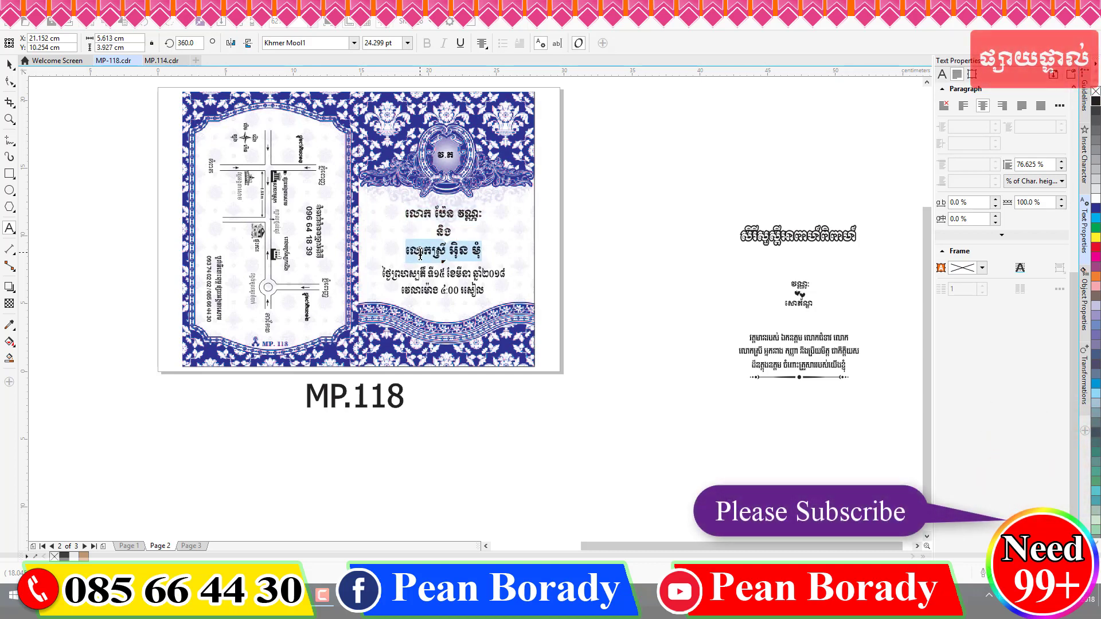
text(កញ្ញា)
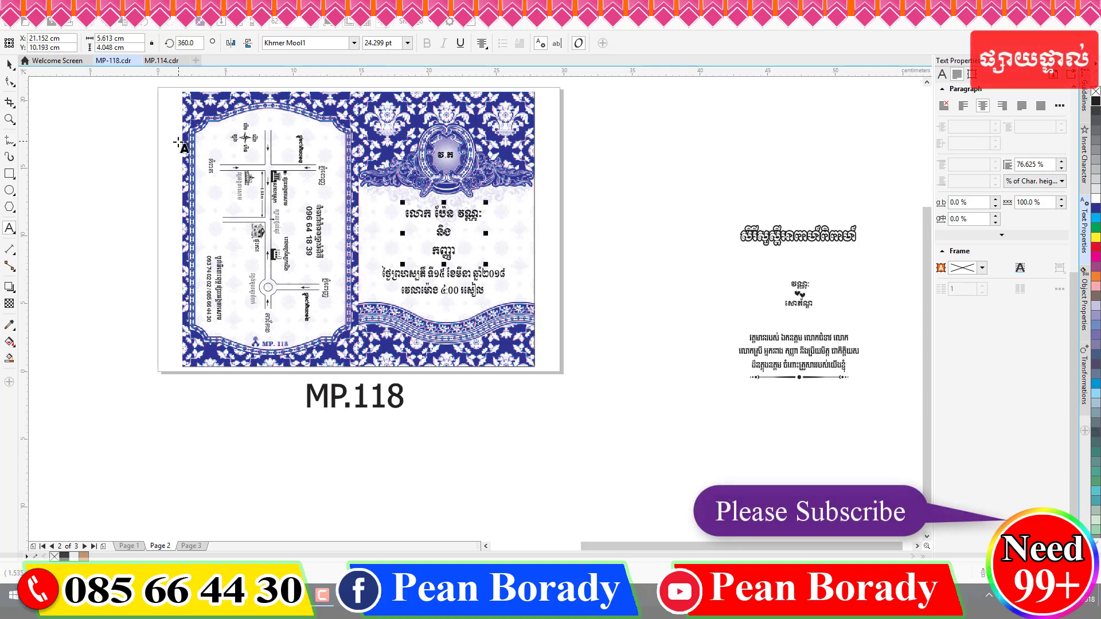
click(167, 60)
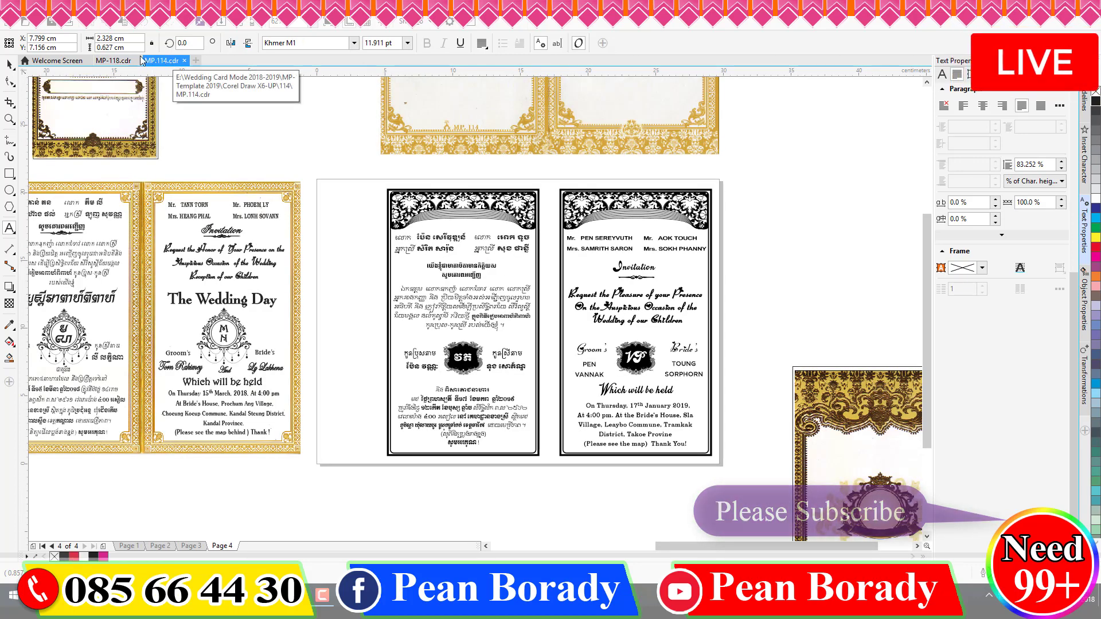
click(111, 61)
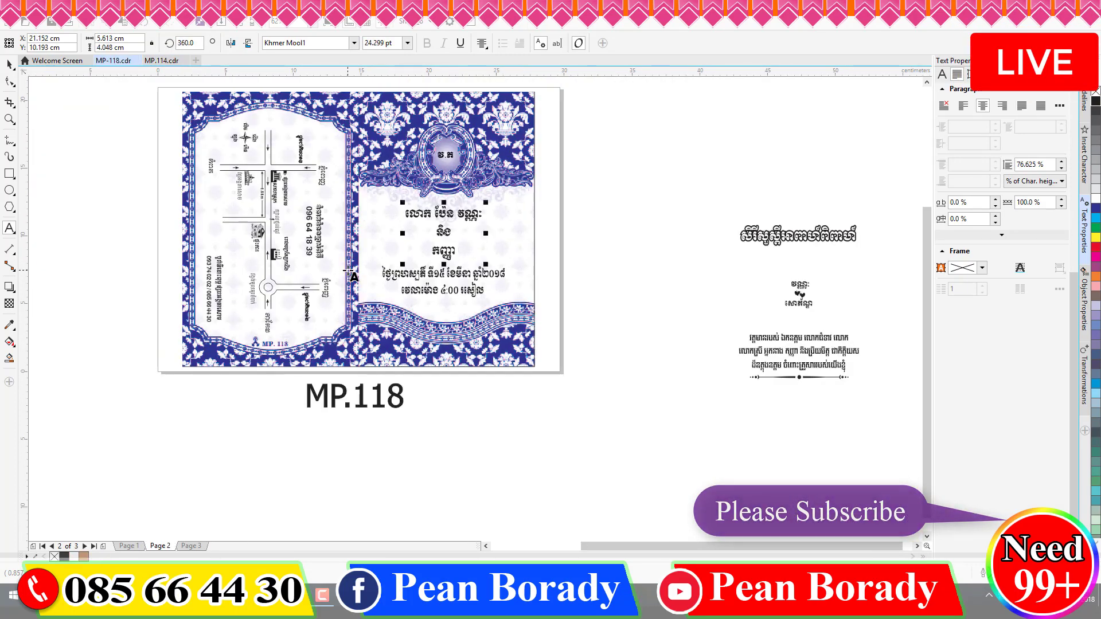
click(450, 252)
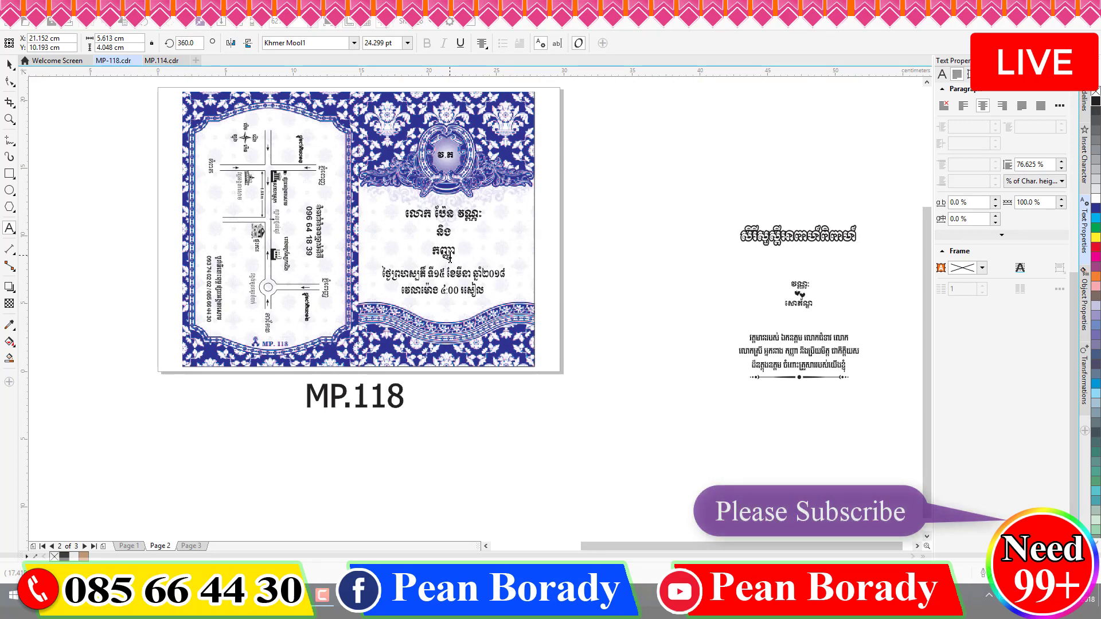
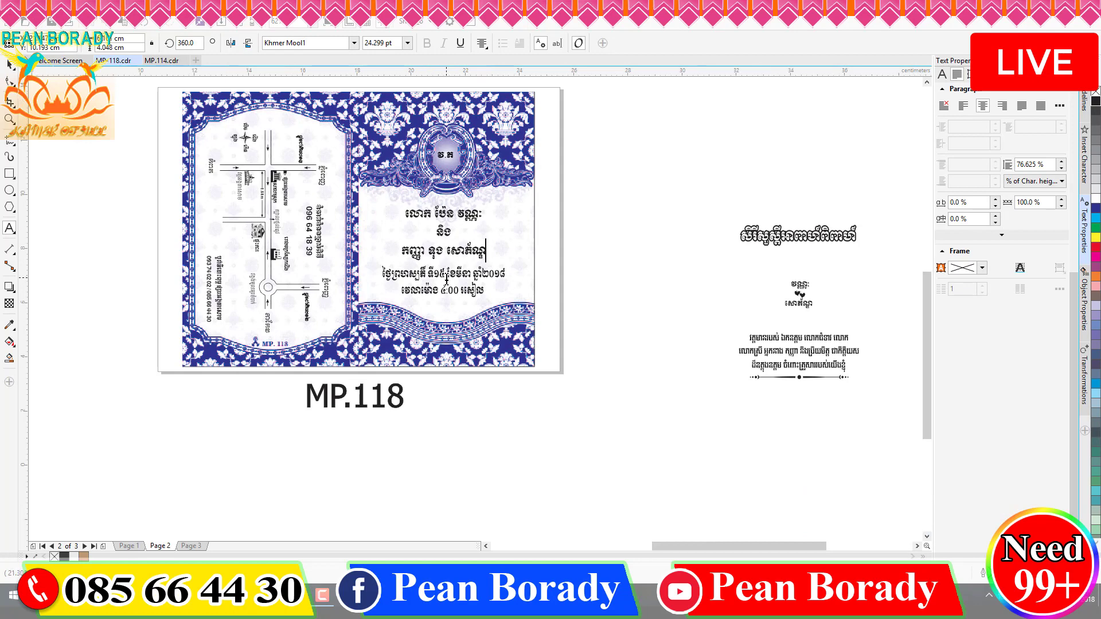
- Change the card's date to the 17th of មករា (January) 2019
scroll(446, 278, up, 2)
click(431, 275)
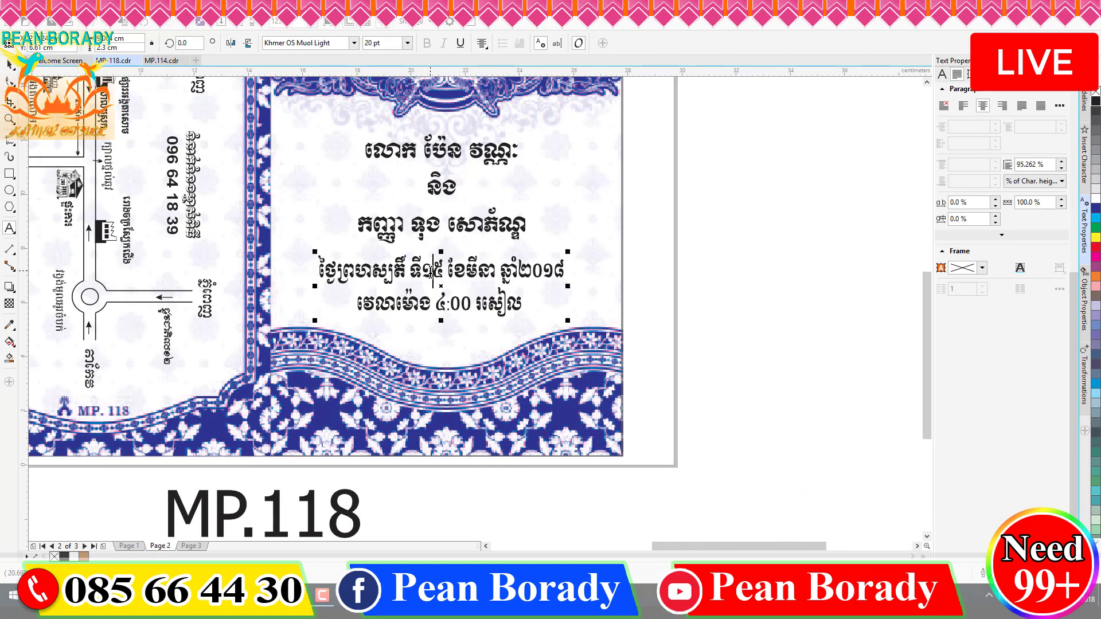
key(BackSpace)
text(៧)
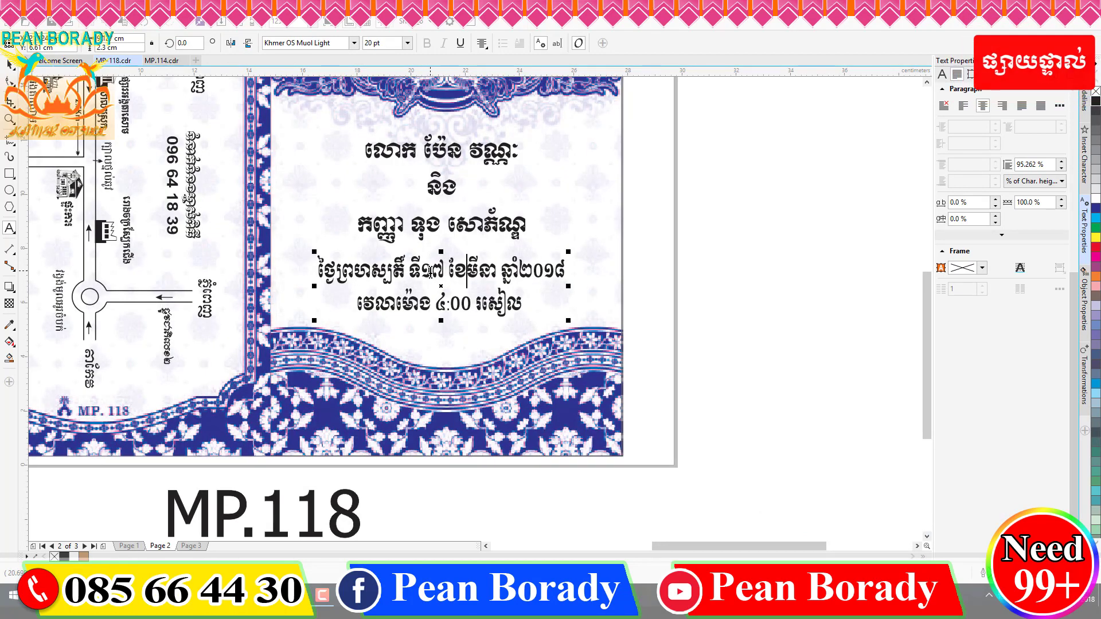
key(ctrl+shift+Right)
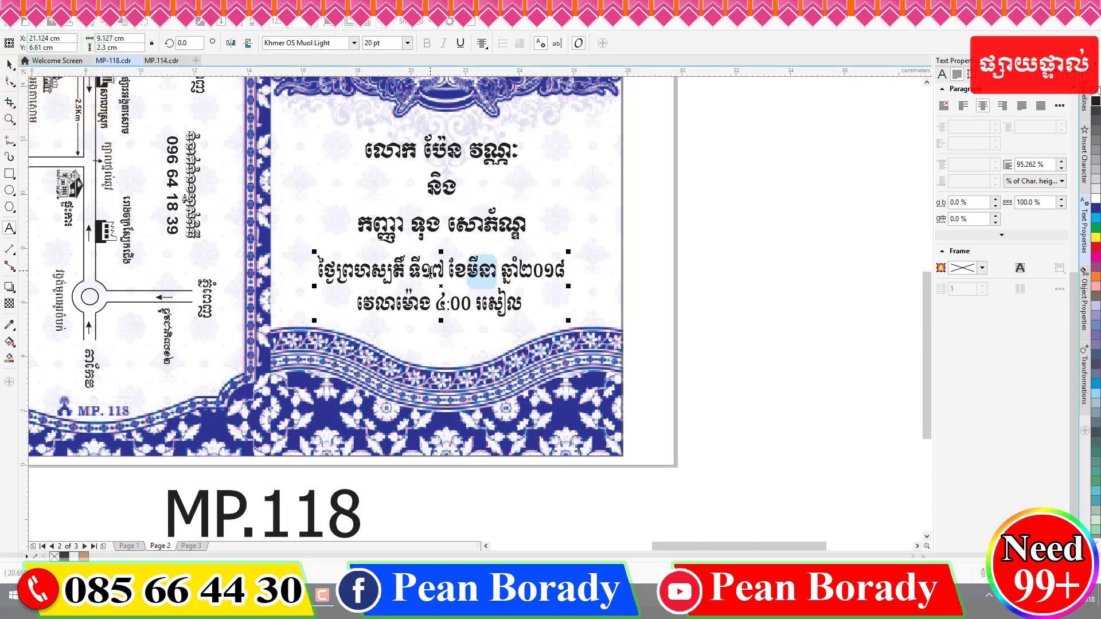
text(មករា)
key(Right)
key(Right)
key(Right)
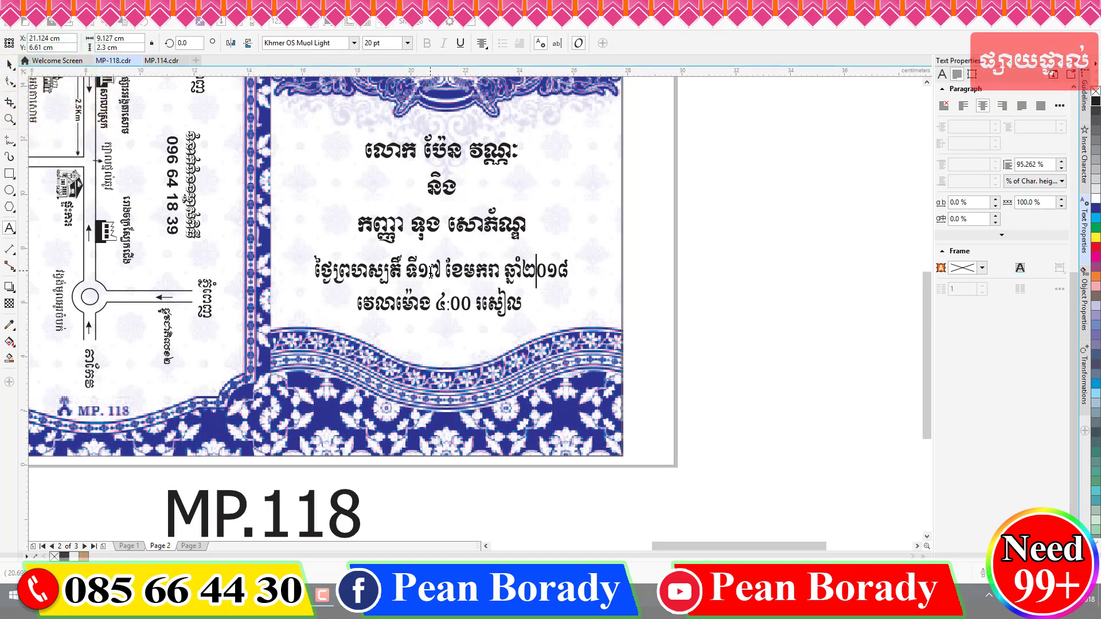
key(Right)
key(Right)
key(shift+Right)
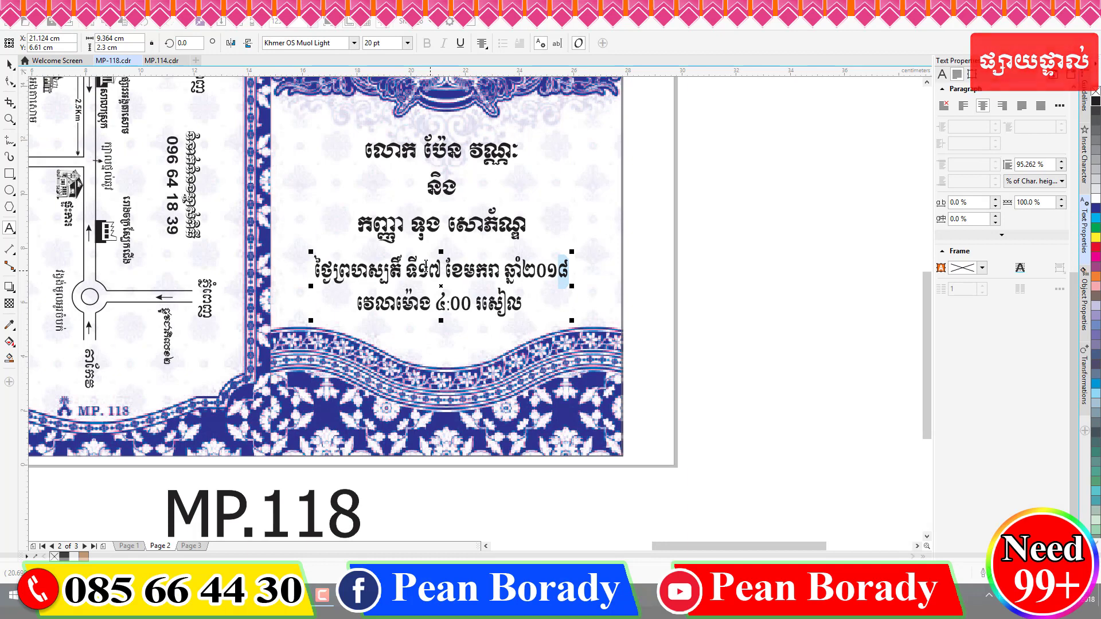
text(៩)
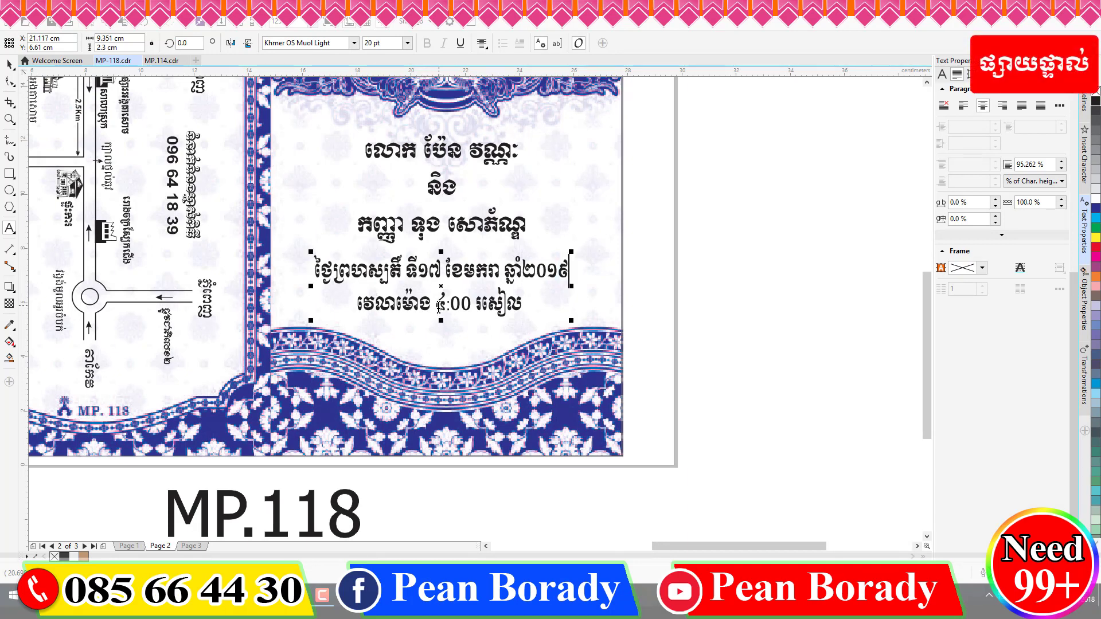
key(F4)
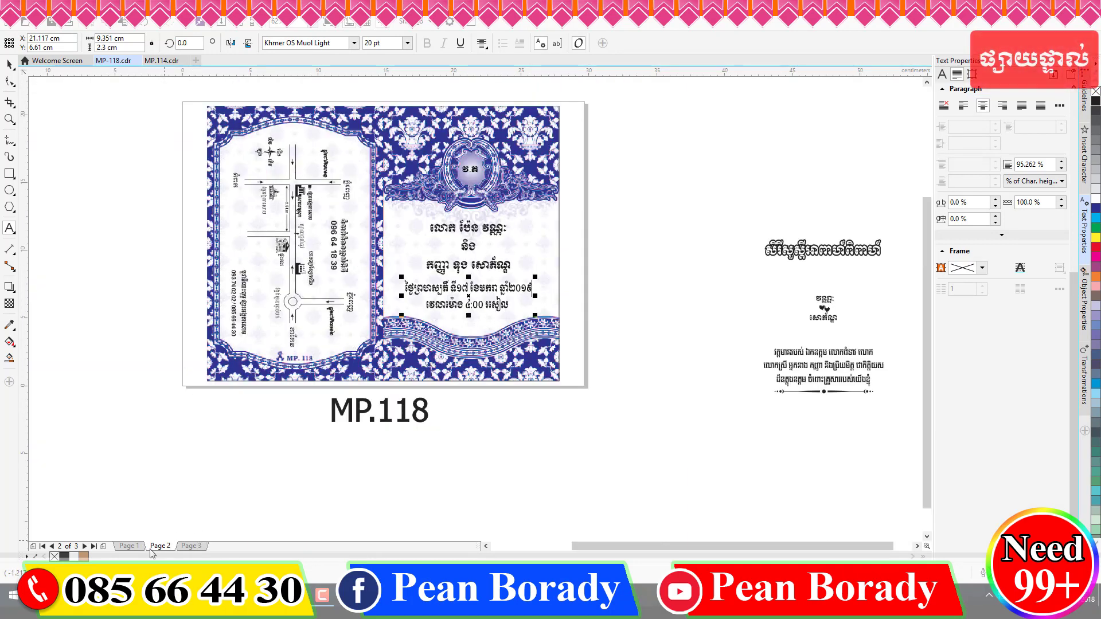
- Check page 1 and page 2, then open the black-and-white invitation on page 3
click(127, 545)
scroll(304, 342, up, 5)
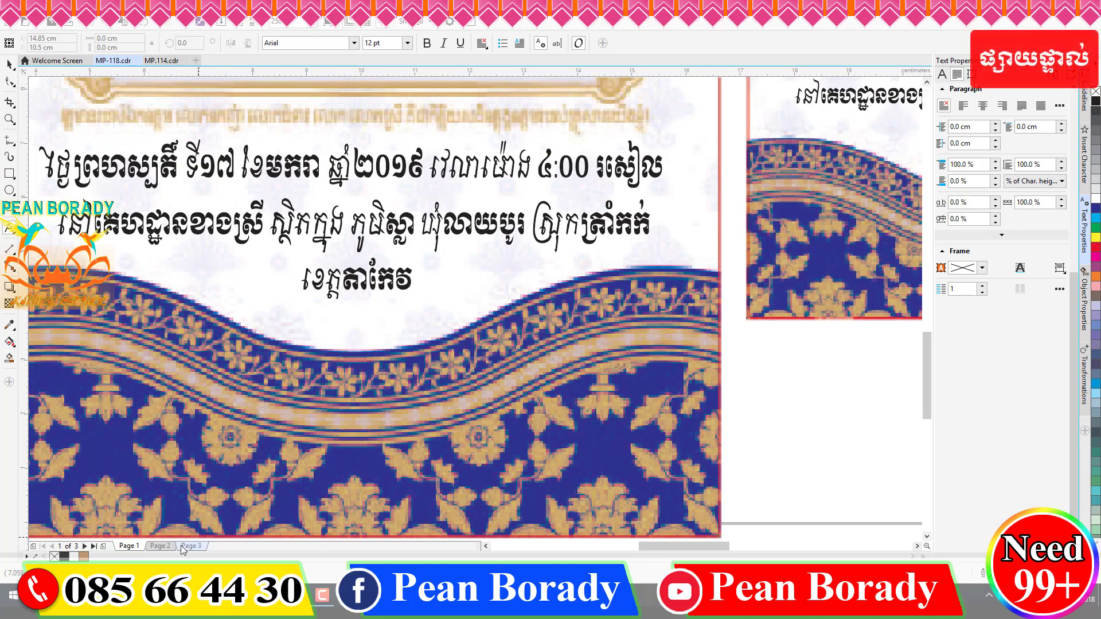
click(164, 546)
scroll(142, 380, down, 2)
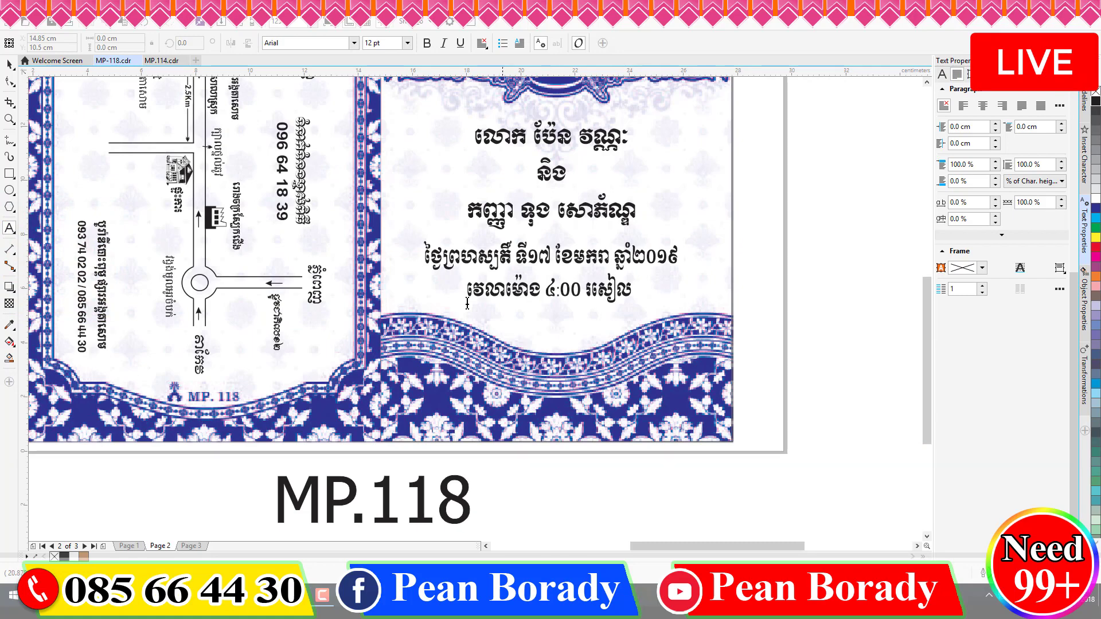
scroll(441, 344, down, 4)
scroll(422, 296, up, 2)
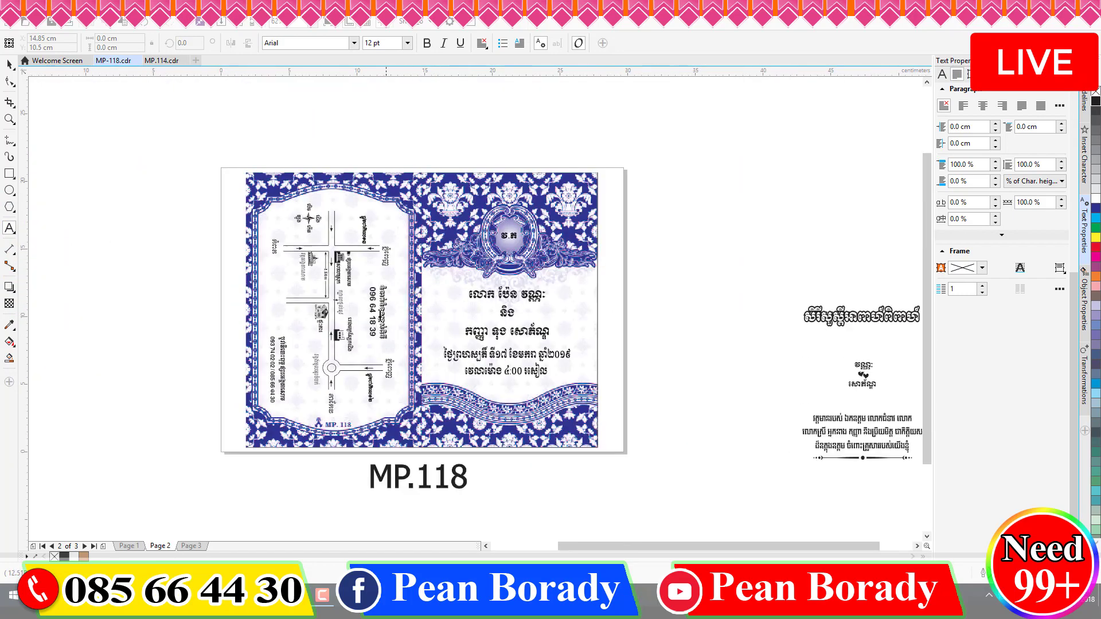
click(192, 546)
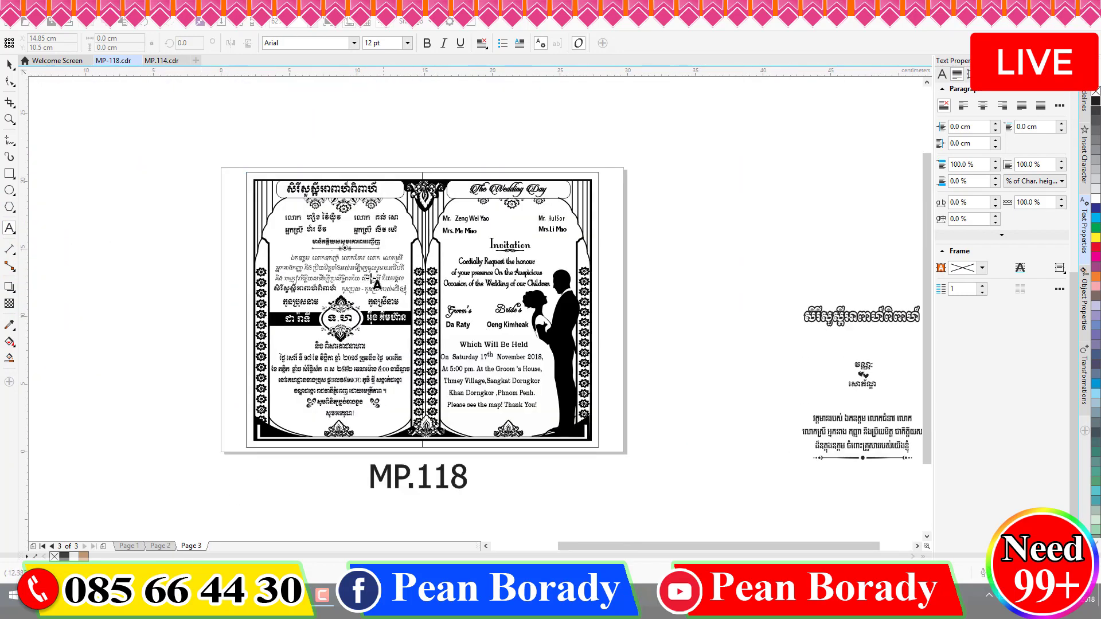
- Replace the groom's and bride's names in the black bar with the new couple's names
scroll(351, 275, up, 2)
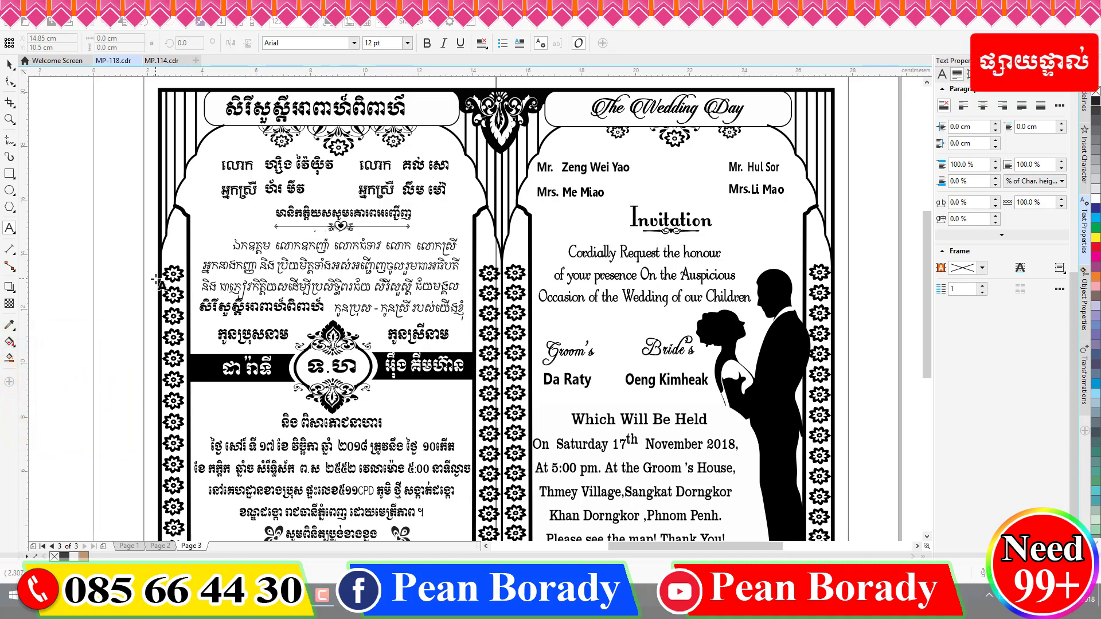
double_click(247, 370)
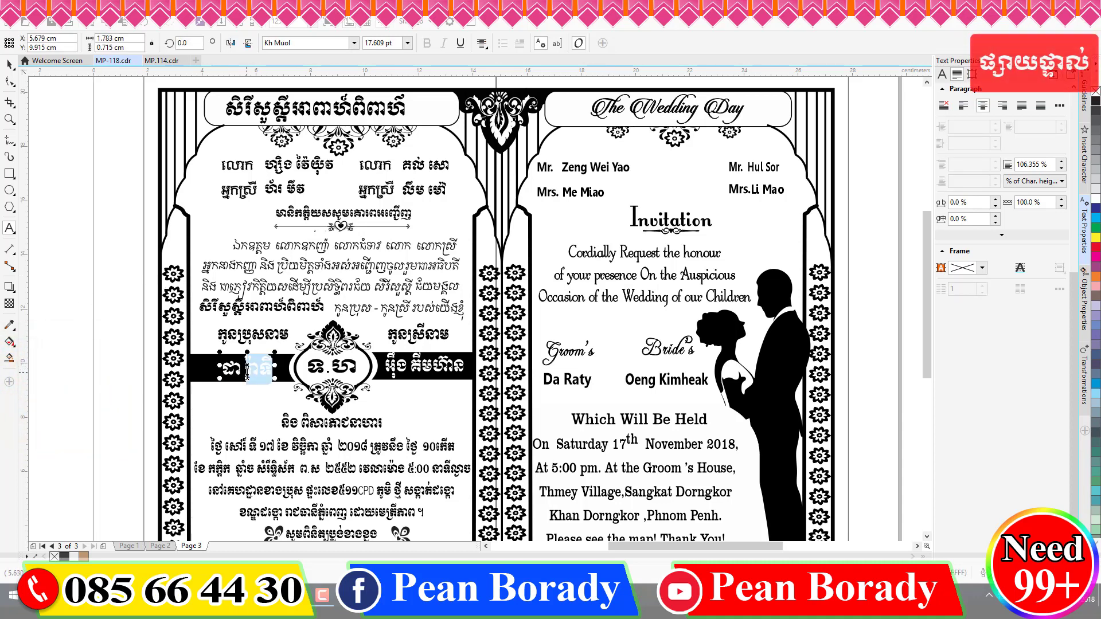
key(ctrl+a)
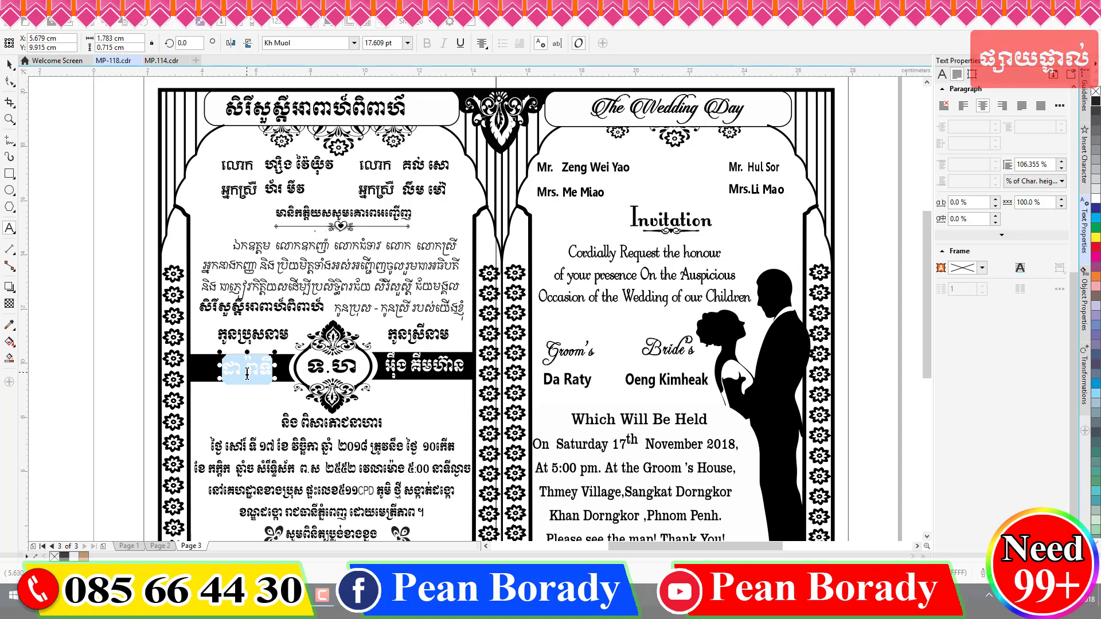
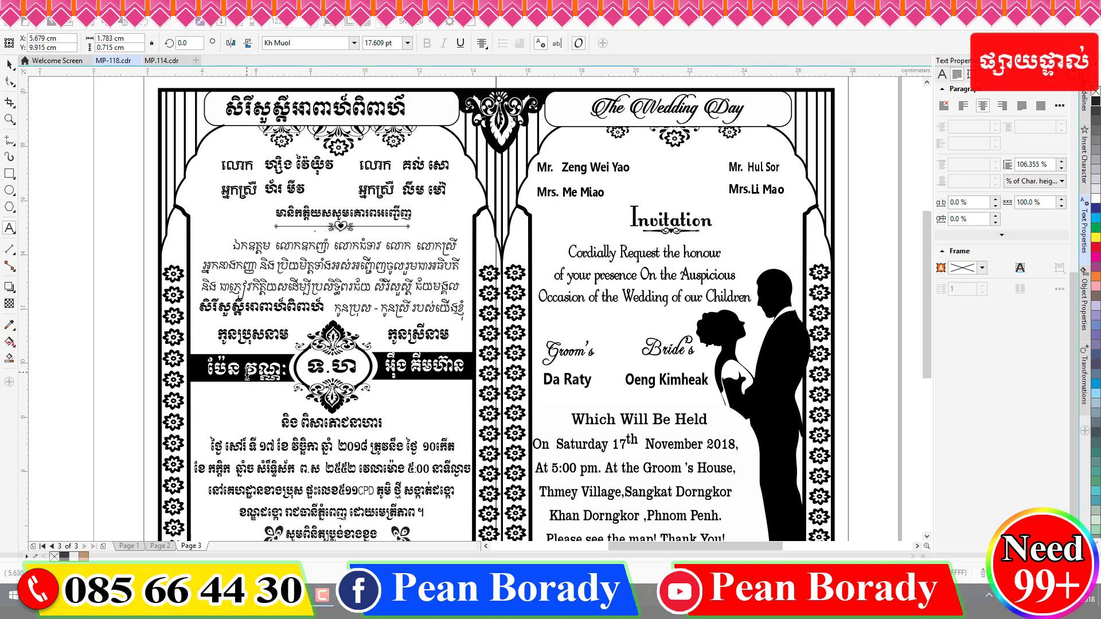
click(396, 366)
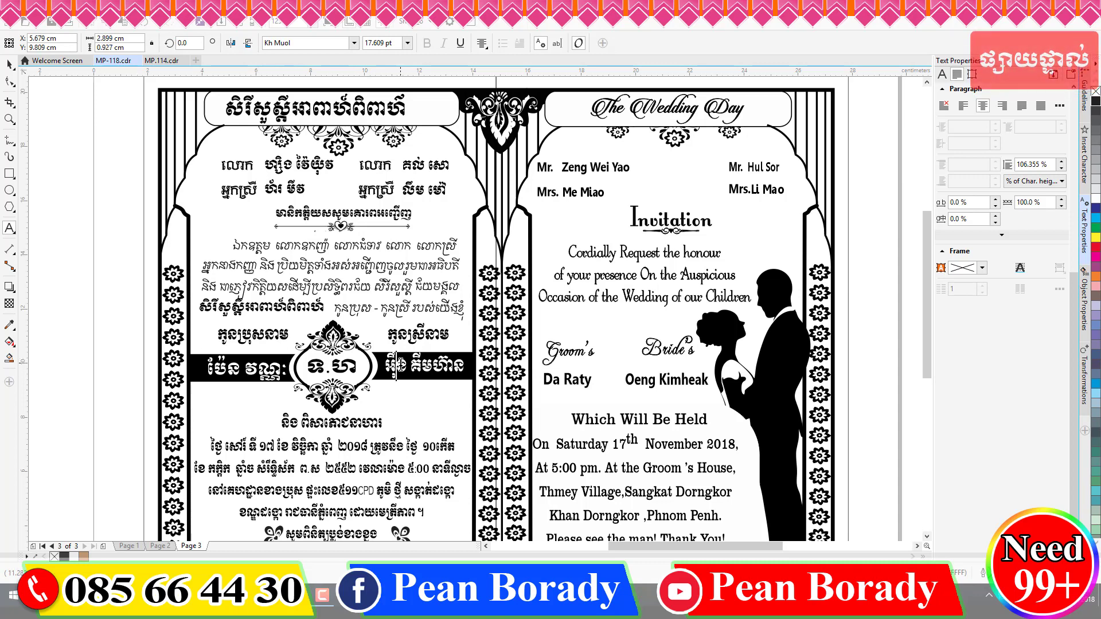
key(ctrl+a)
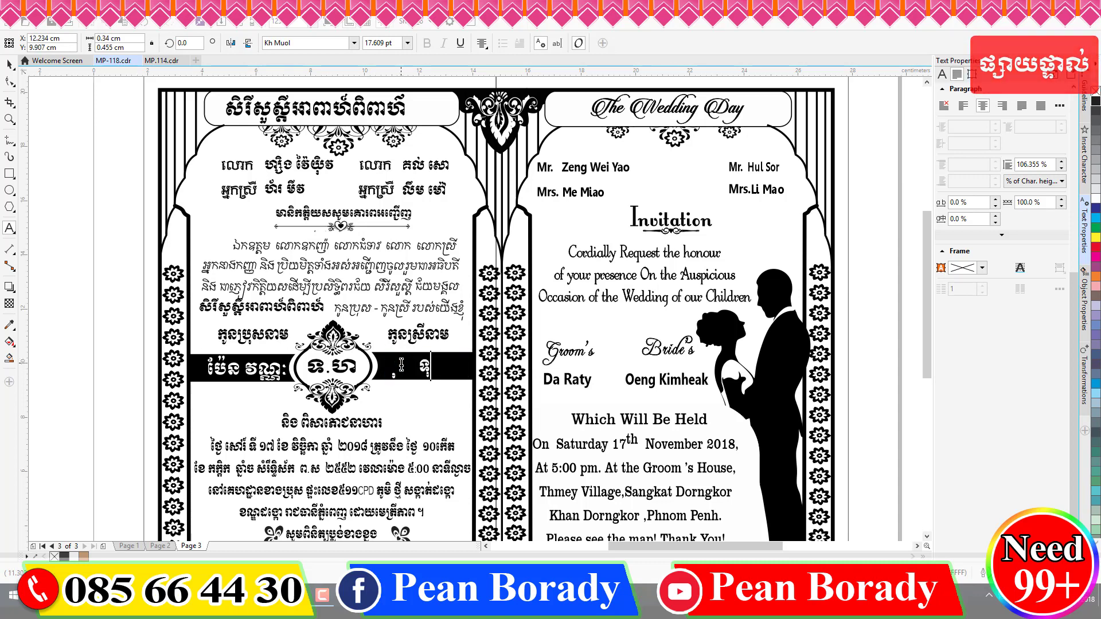
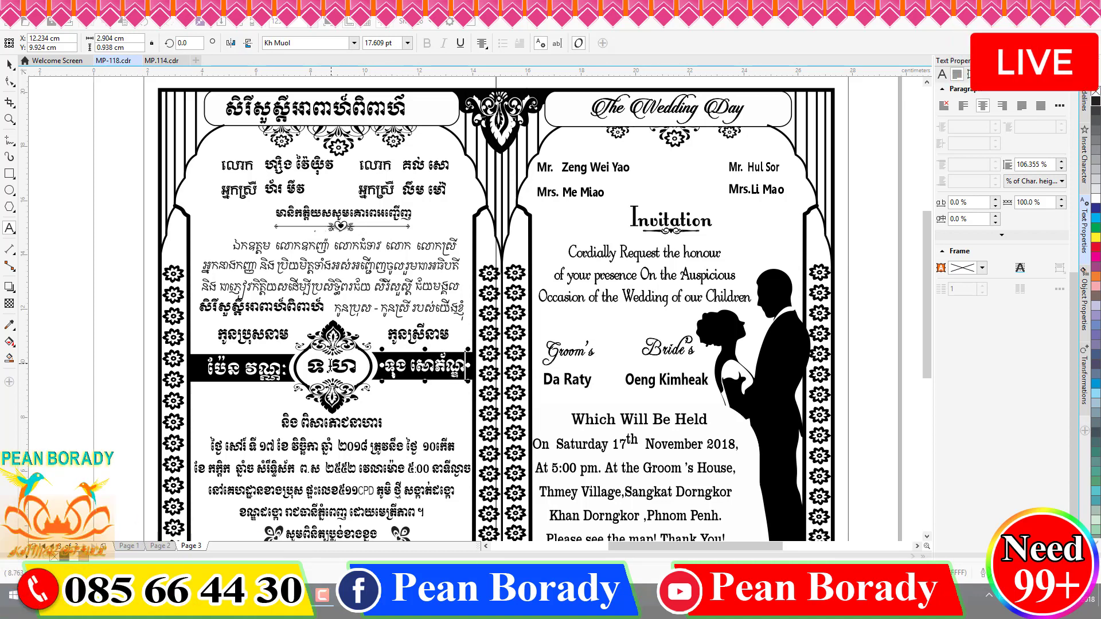
- Retype the centre-oval initials with the new couple's initials
click(325, 365)
key(ctrl+a)
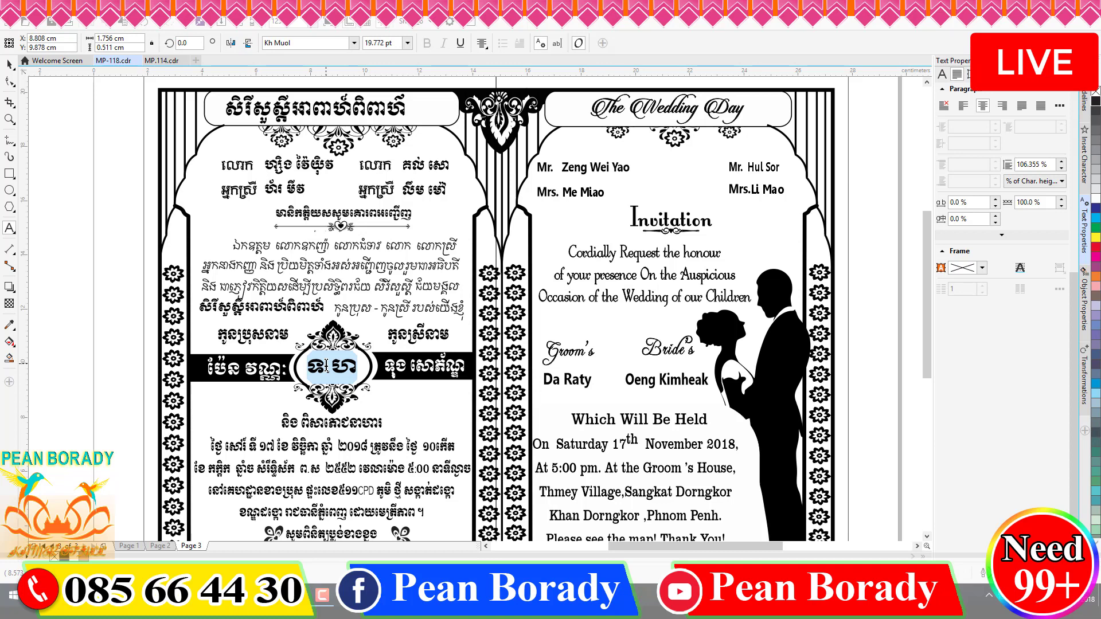
text(ប.)
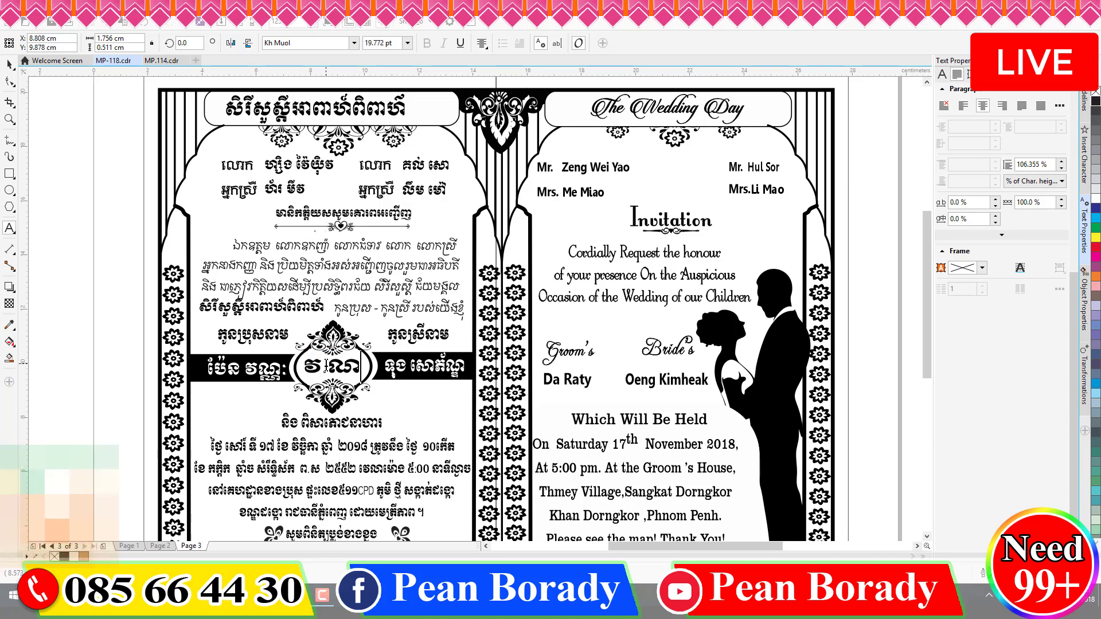
text(ភ)
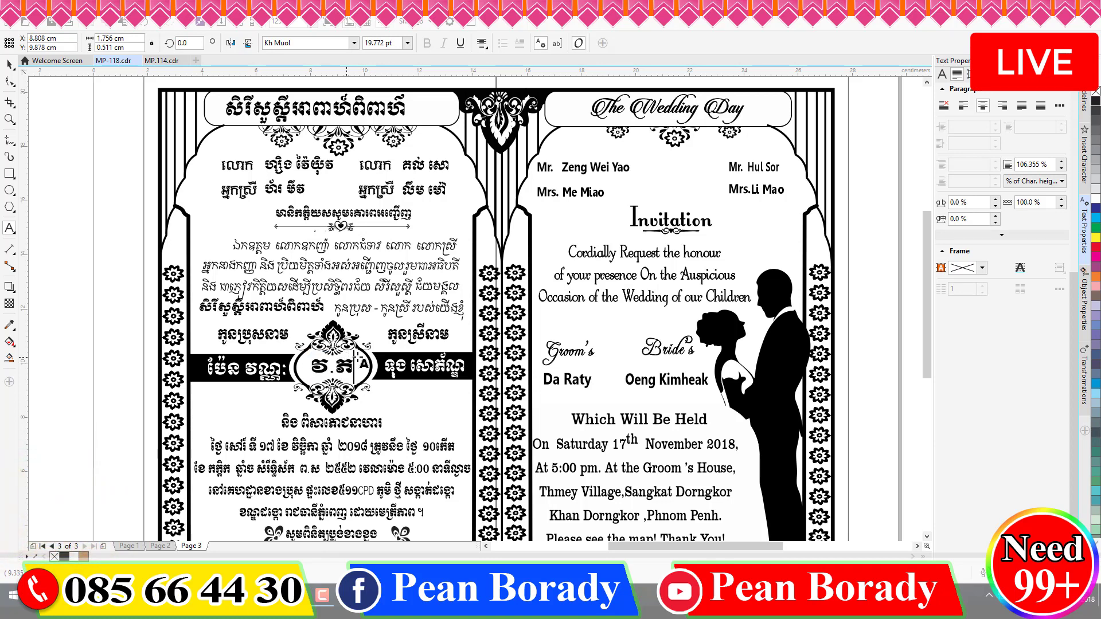
key(Escape)
- Type new Khmer names over the fathers' names in the groom's and bride's parents lines
double_click(290, 164)
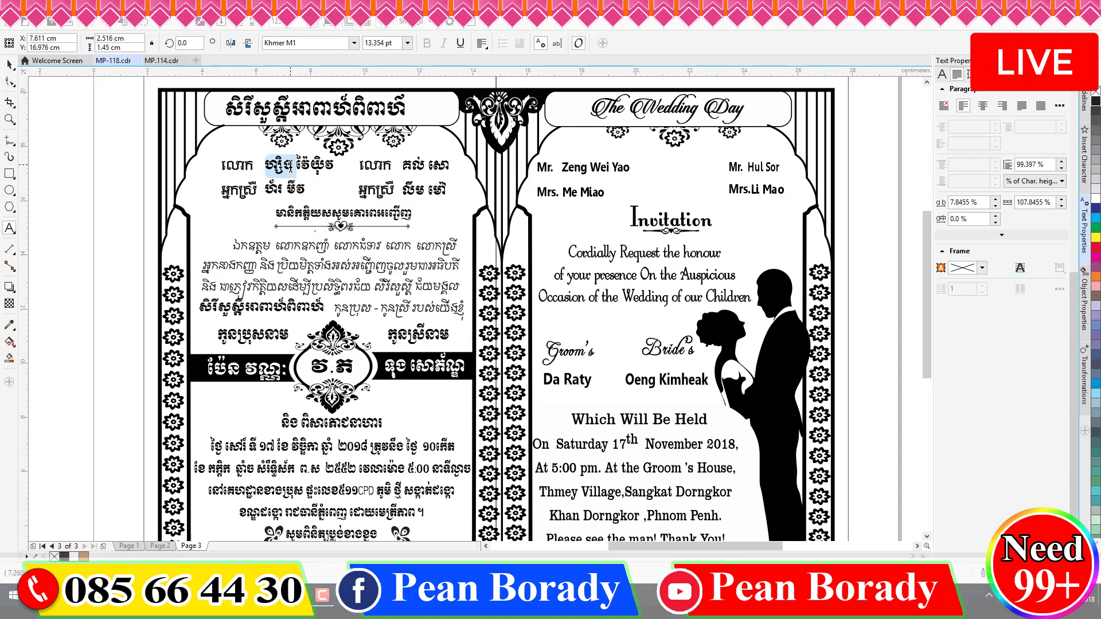
key(Left)
key(shift+Right)
key(shift+Right)
key(shift+Right)
key(shift+Right)
key(shift+Right)
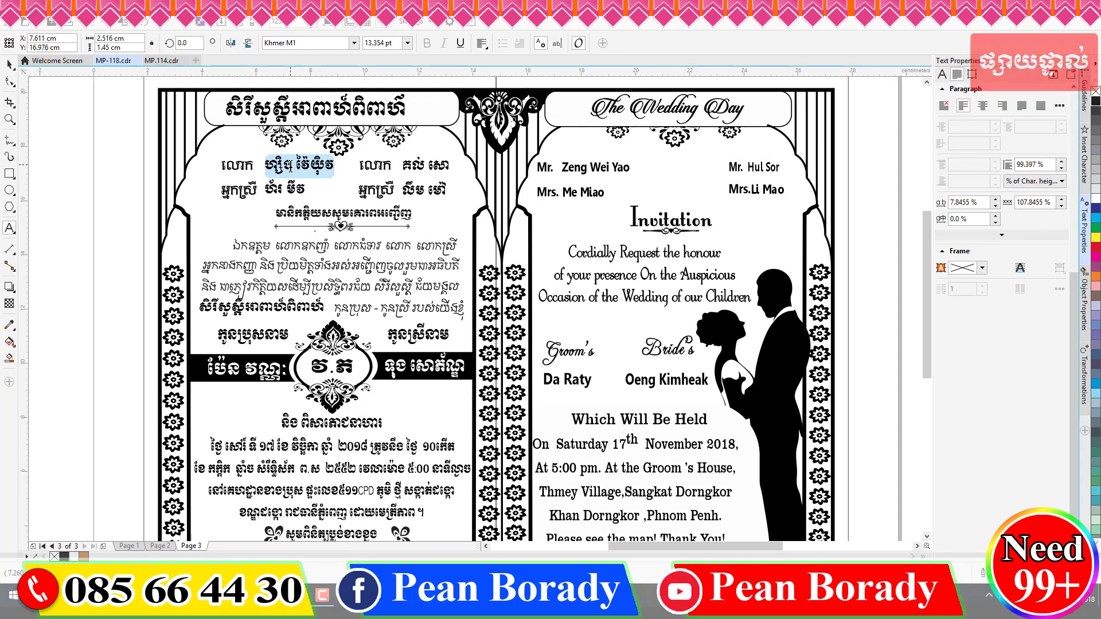
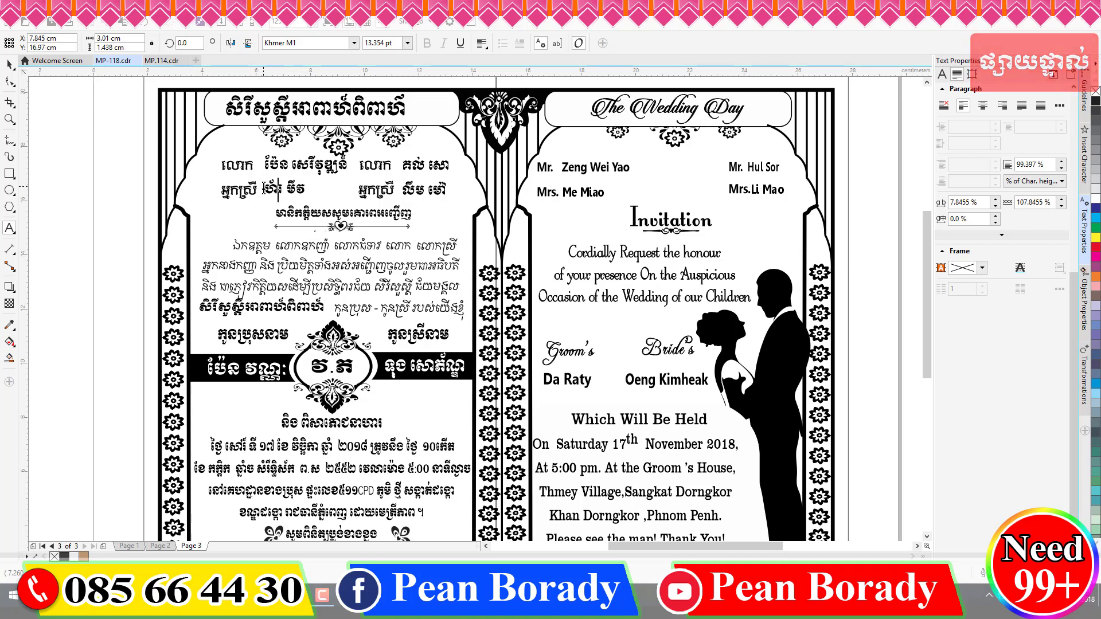
drag(264, 189, 339, 189)
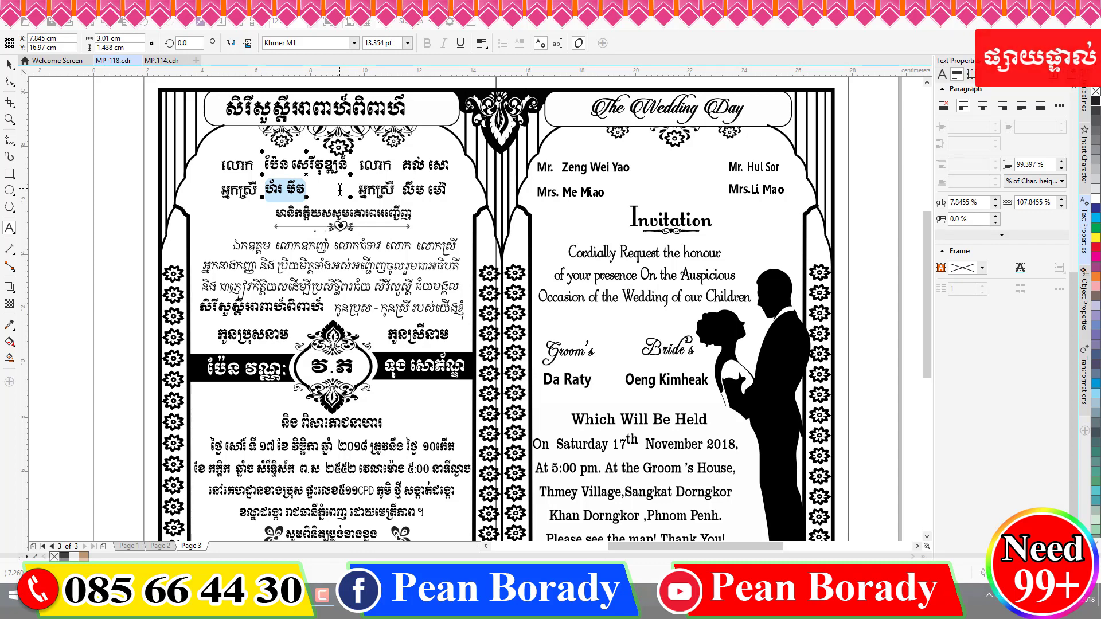
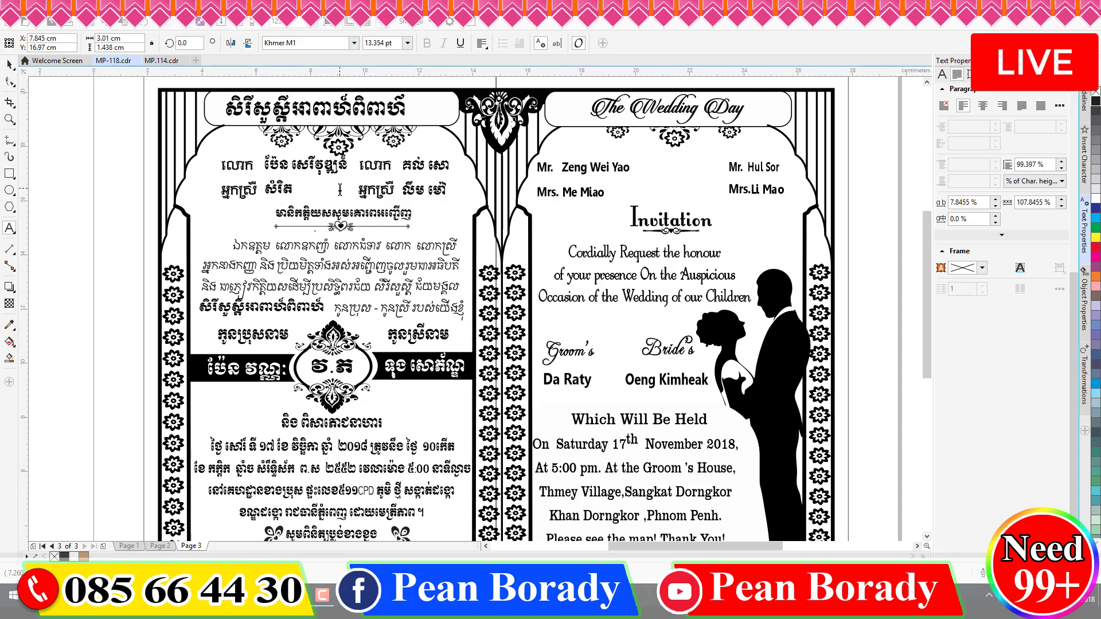
click(411, 166)
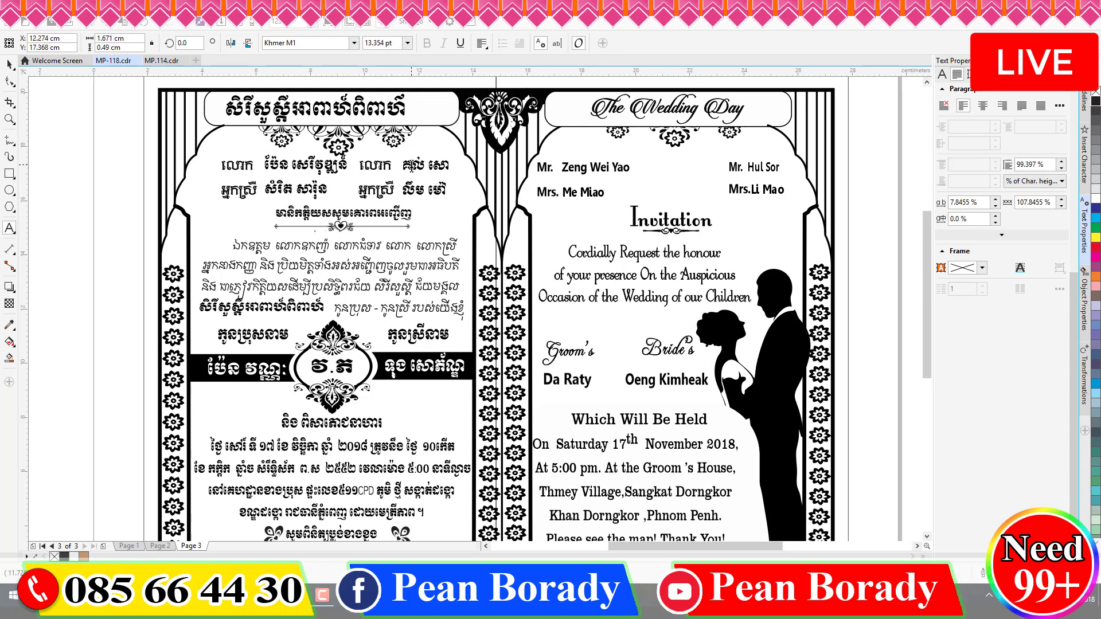
key(ctrl+a)
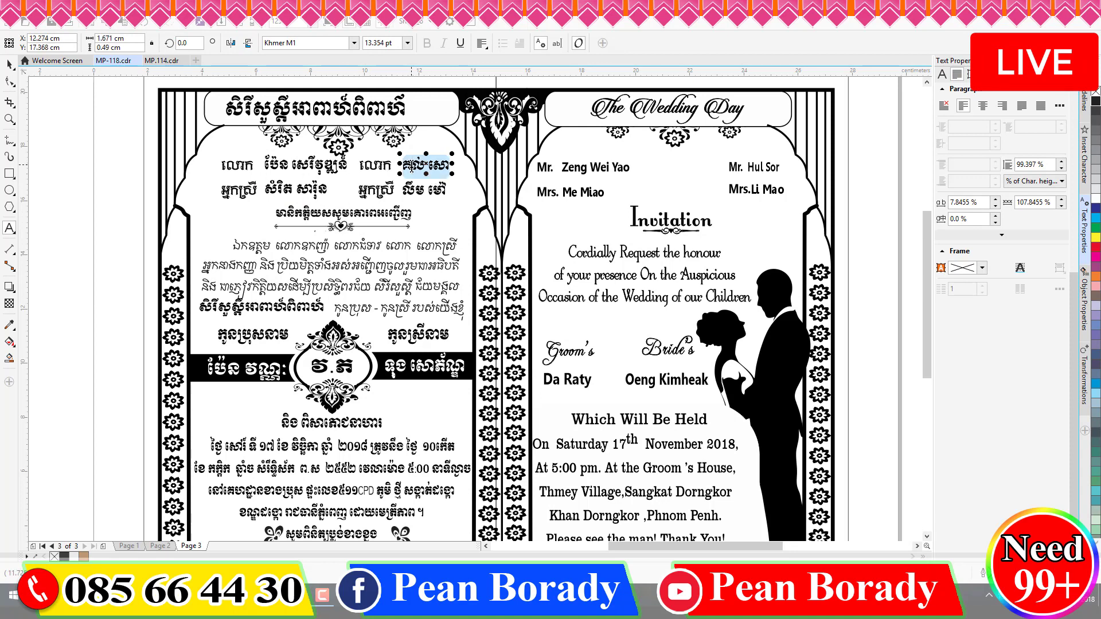
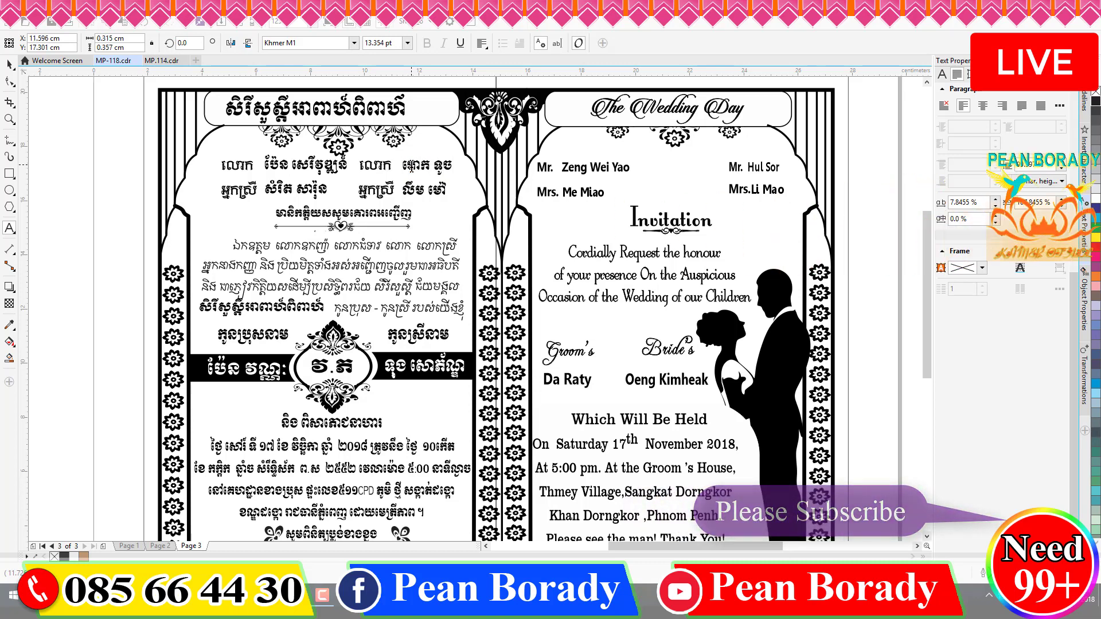
double_click(427, 195)
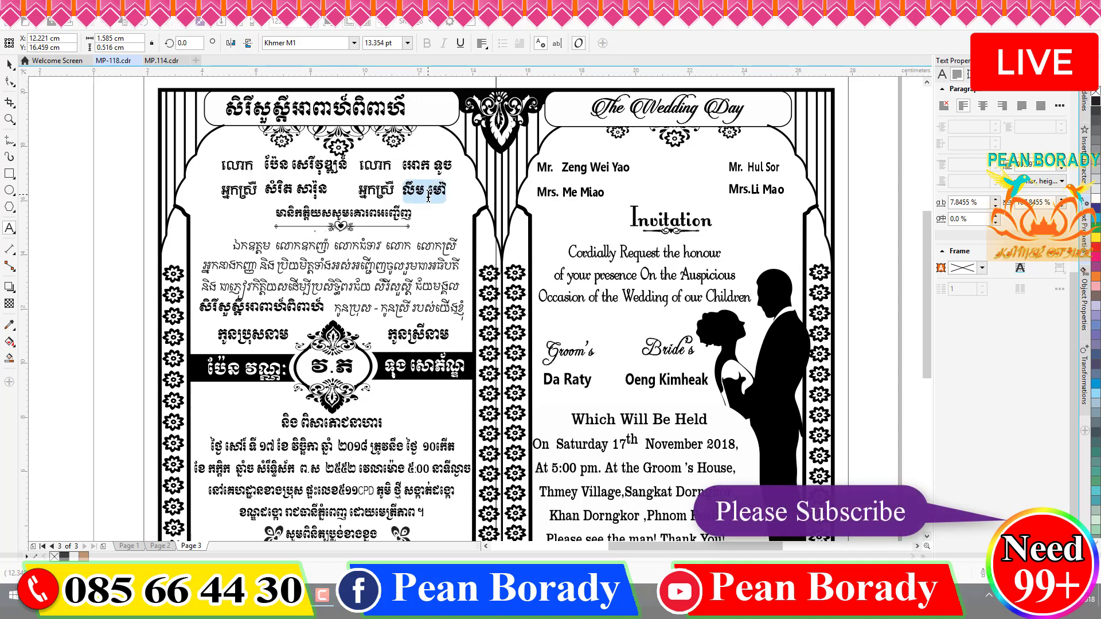
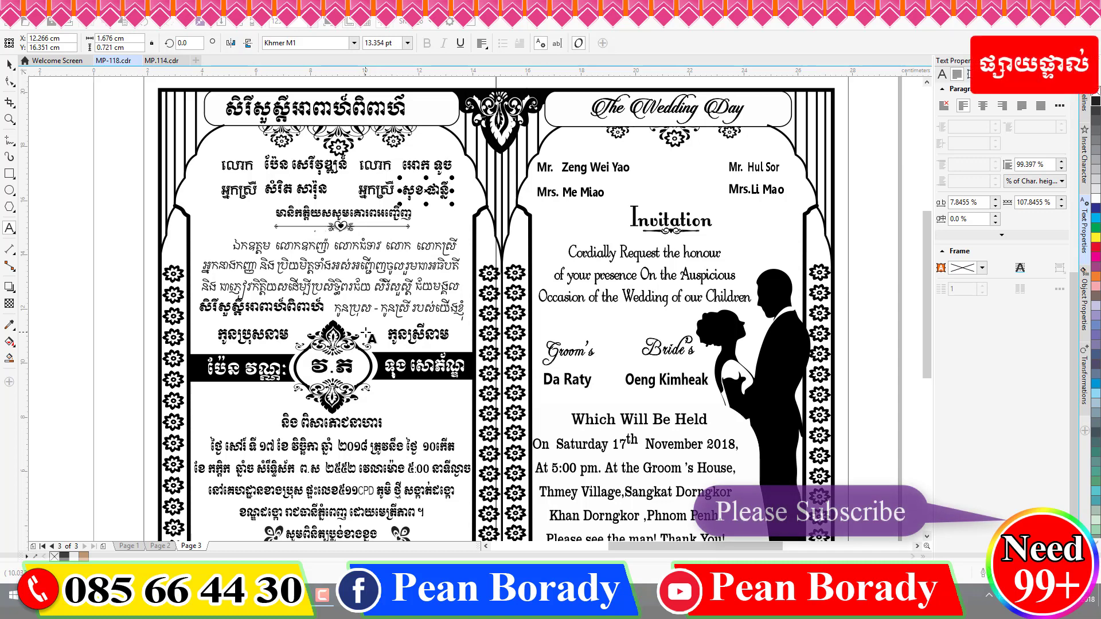
- Change the Khmer date's weekday to Thursday, month to January, and year's last digit to 9
scroll(366, 333, down, 4)
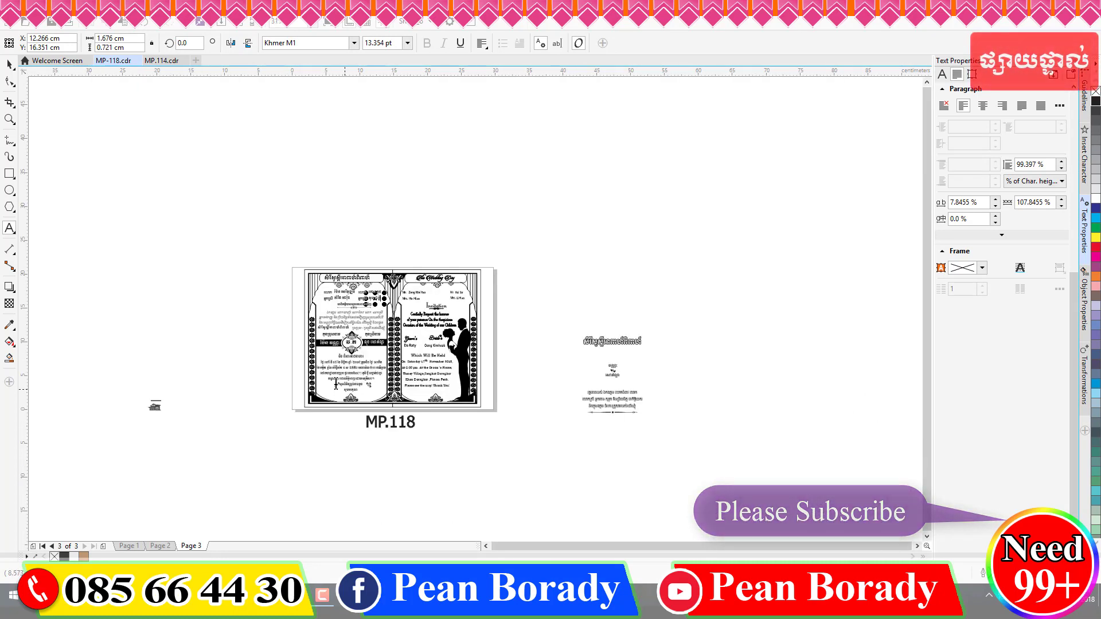
scroll(336, 383, up, 5)
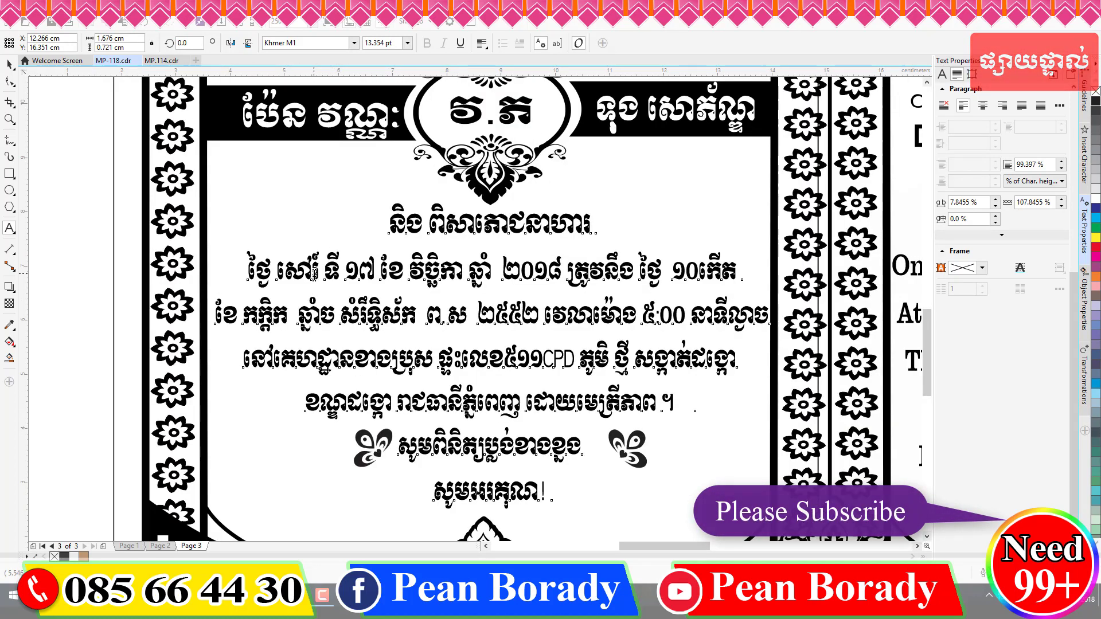
click(314, 274)
key(shift+Left)
key(shift+Left)
key(shift+Left)
key(shift+Left)
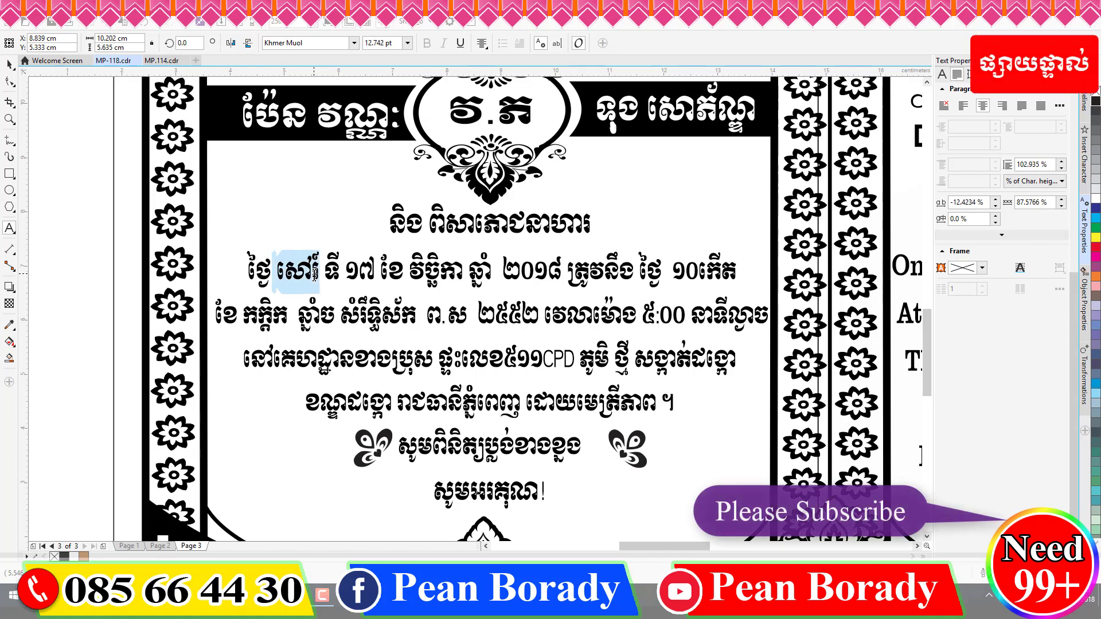
text(ព)
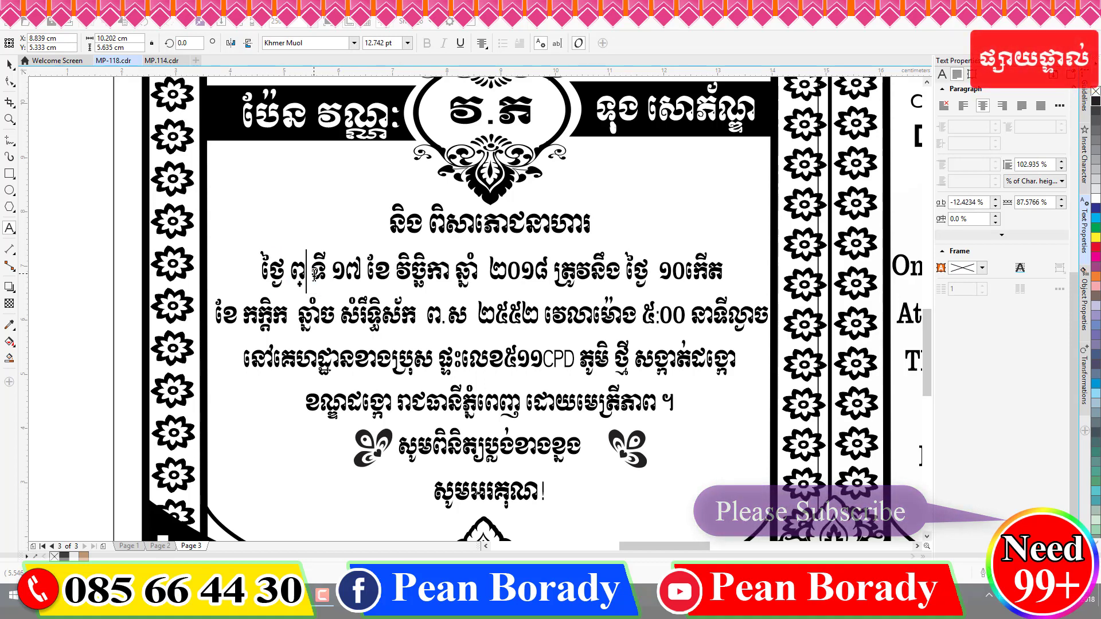
text(្រហស)
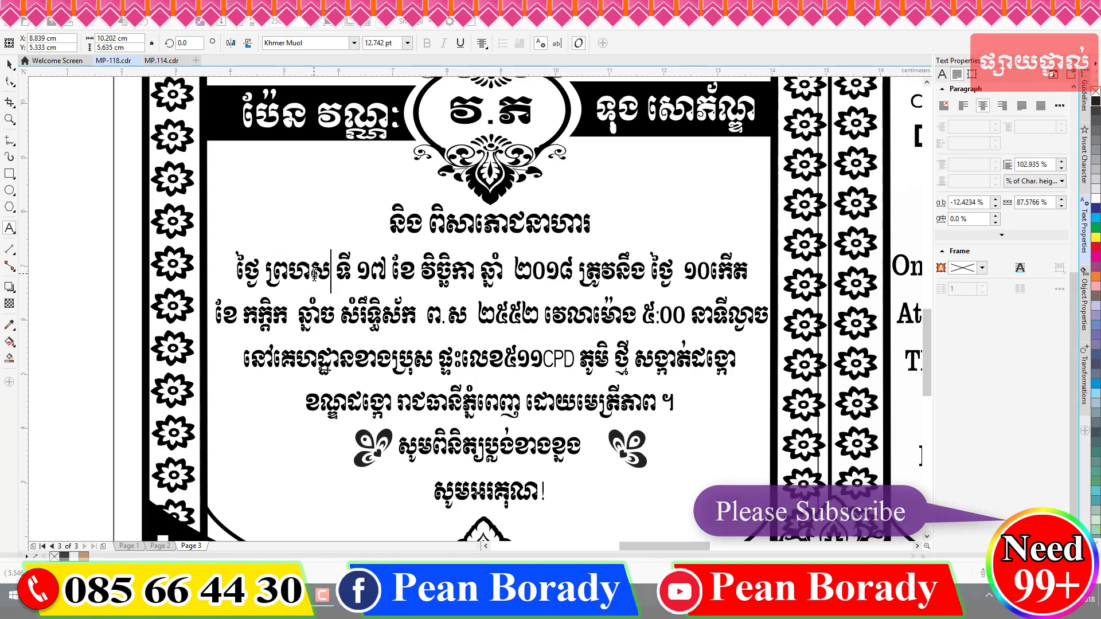
text(្បត)
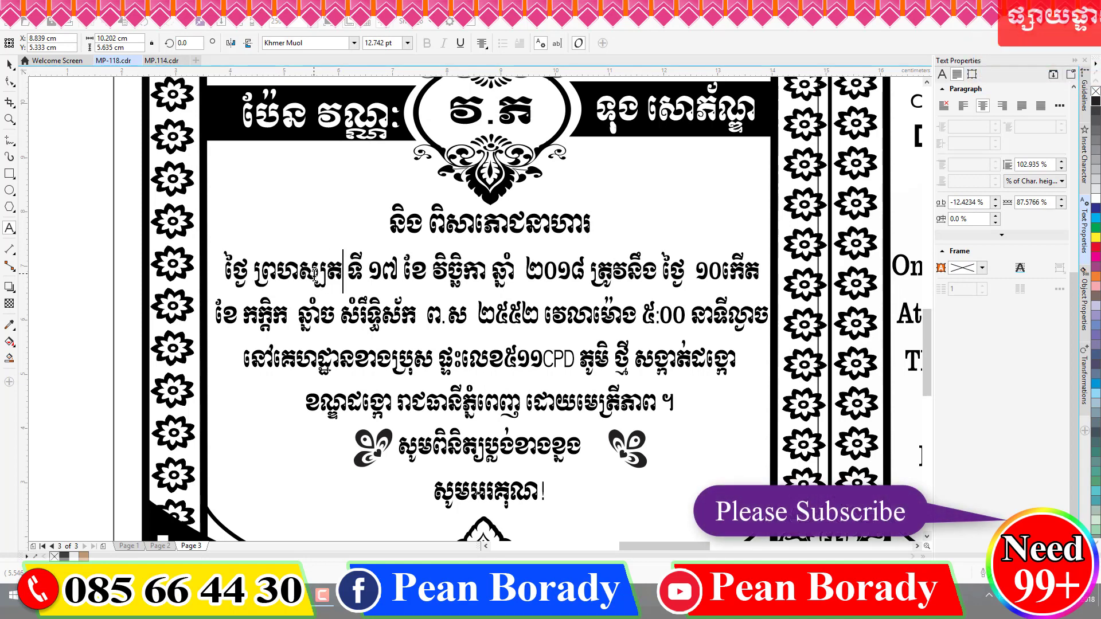
text(៍)
key(Right)
key(Right)
key(Right)
key(Right)
key(Right)
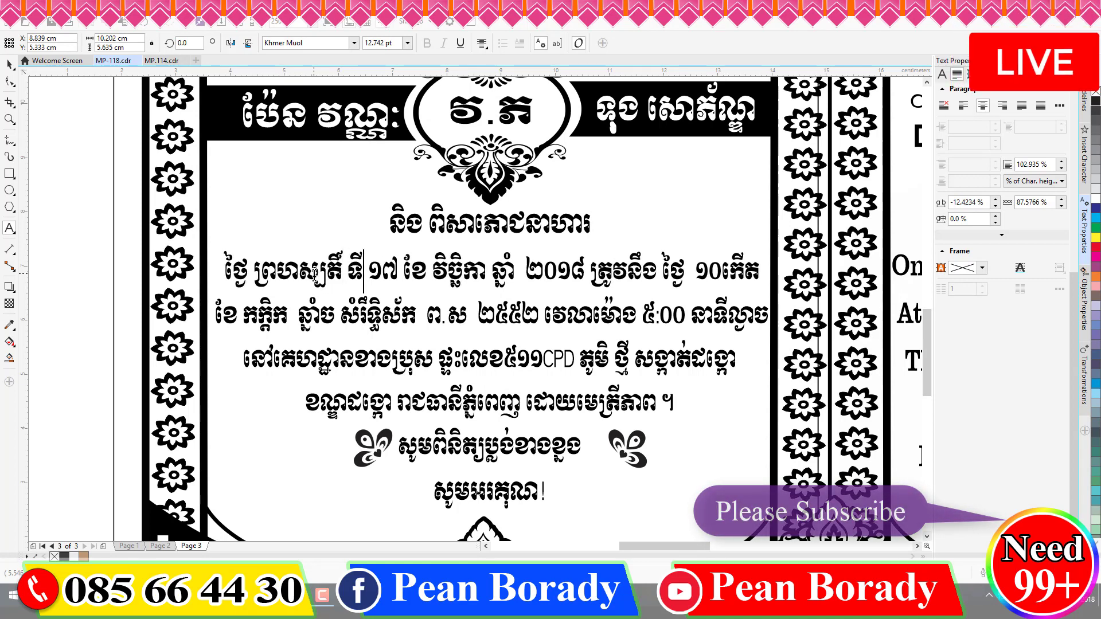
key(Right)
key(Right)
key(Right)
key(shift+Right)
key(shift+Right)
key(shift+Right)
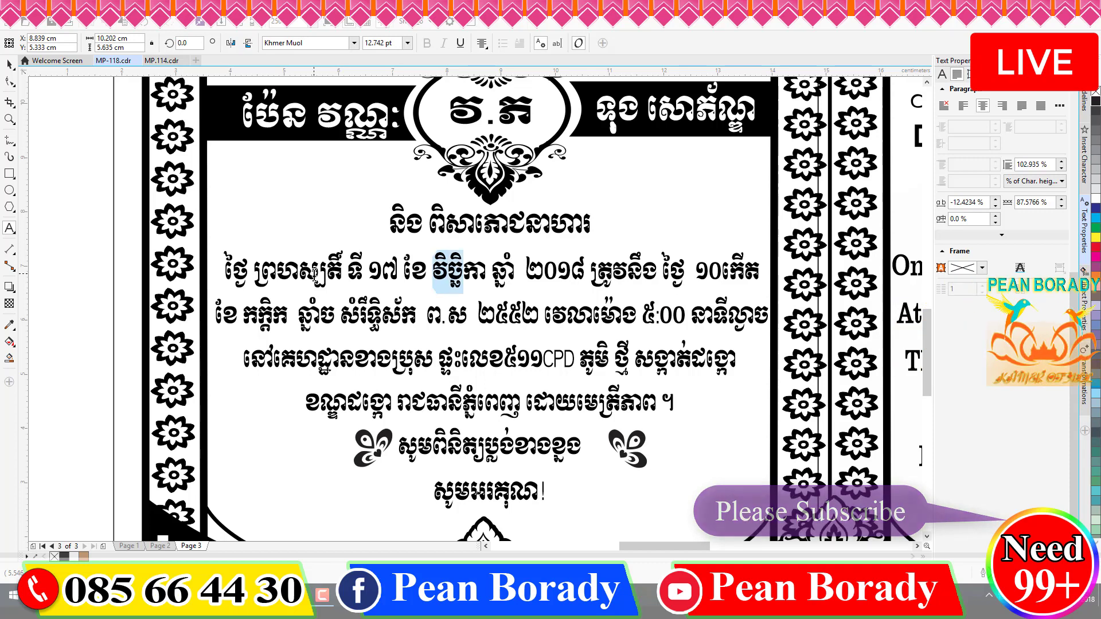
key(BackSpace)
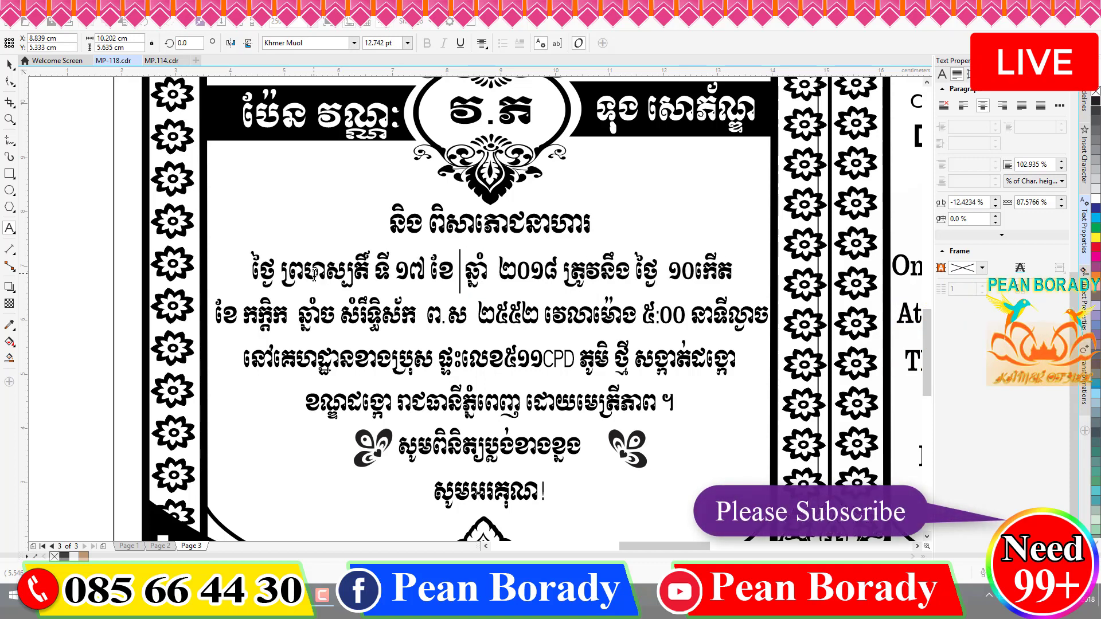
text(មករា)
key(Right)
key(Right)
key(Right)
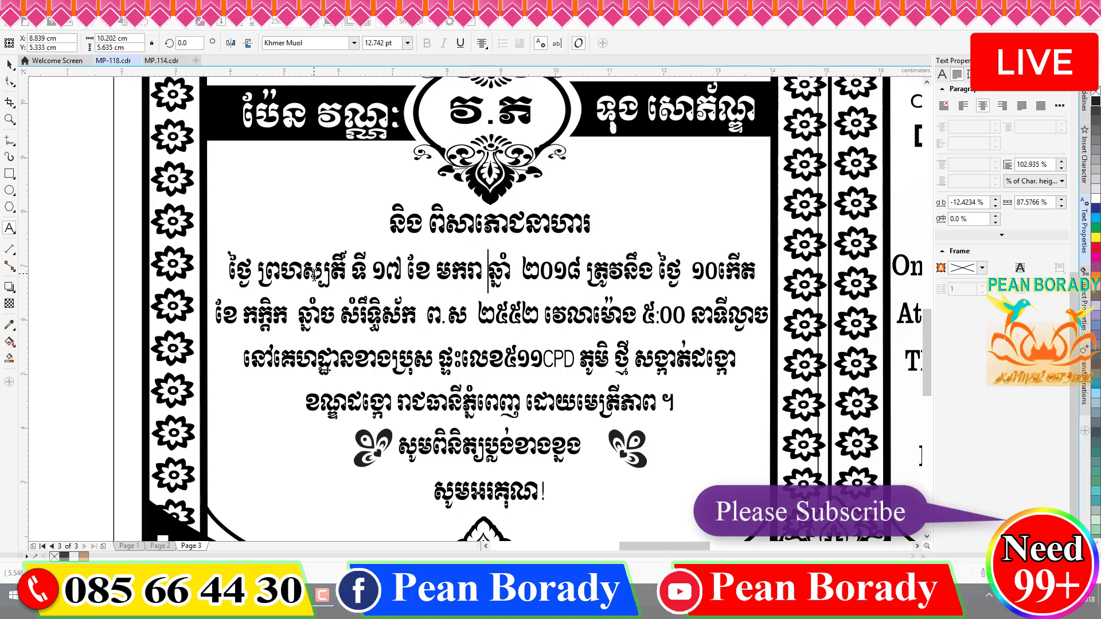
key(Right)
key(Right)
key(Right)
key(Right)
key(shift+Right)
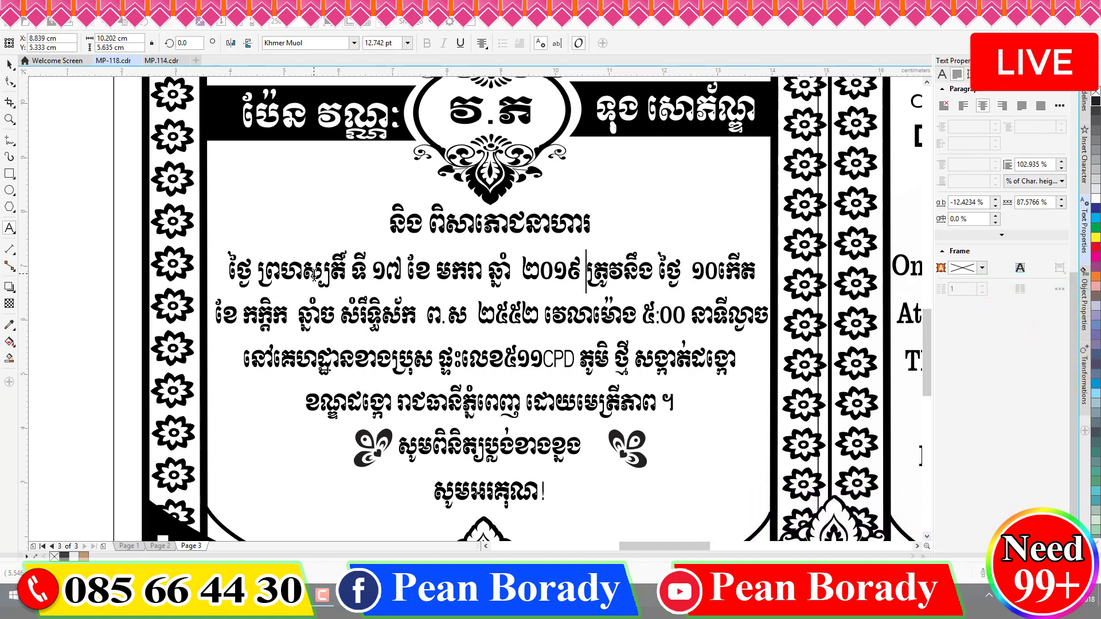
text(៩)
- Set the lunar date to the 12th waxing day of the month Bos
key(Right)
key(Right)
key(Right)
key(Right)
key(Right)
key(Right)
key(Right)
key(Right)
key(Right)
key(Right)
key(Right)
key(BackSpace)
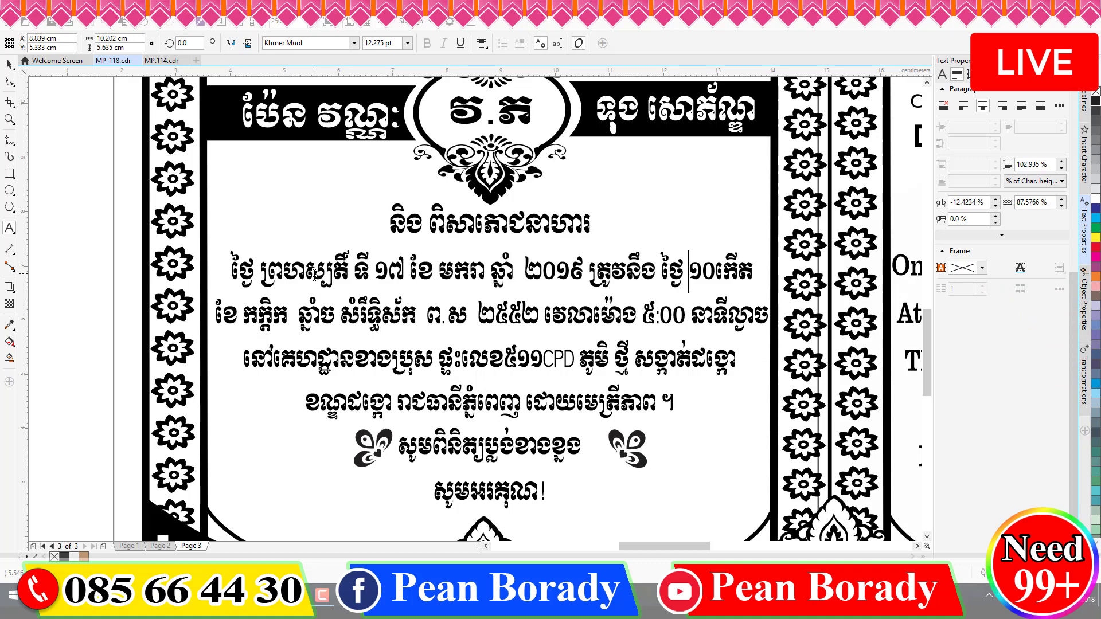
key(shift+Right)
key(shift+Right)
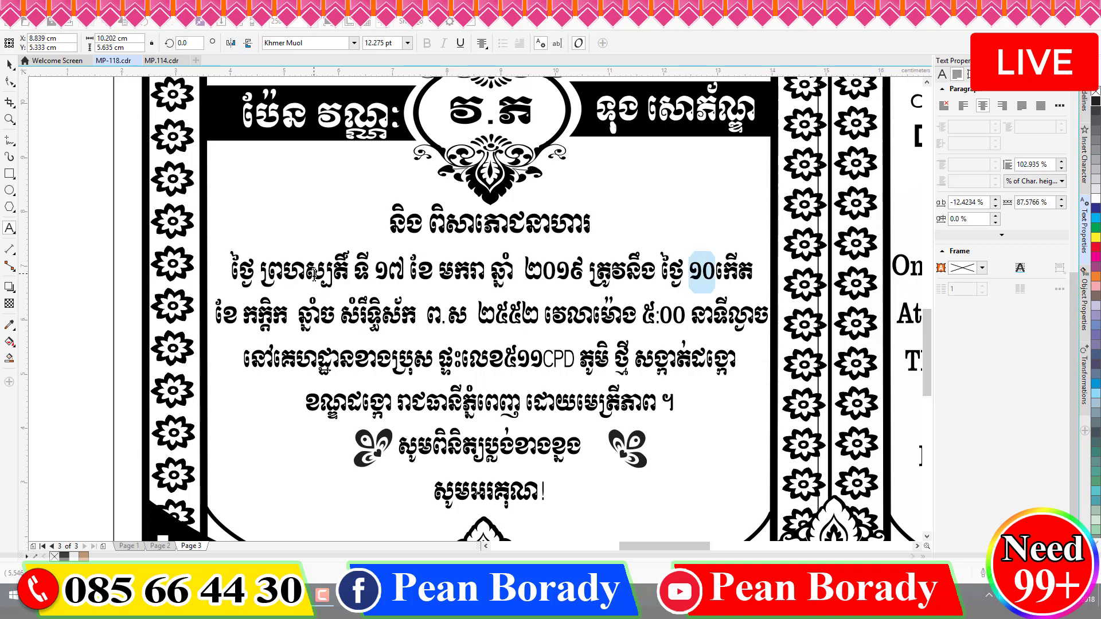
text(២)
key(Left)
text(១)
key(Right)
key(Right)
key(Right)
key(Right)
key(Right)
key(Right)
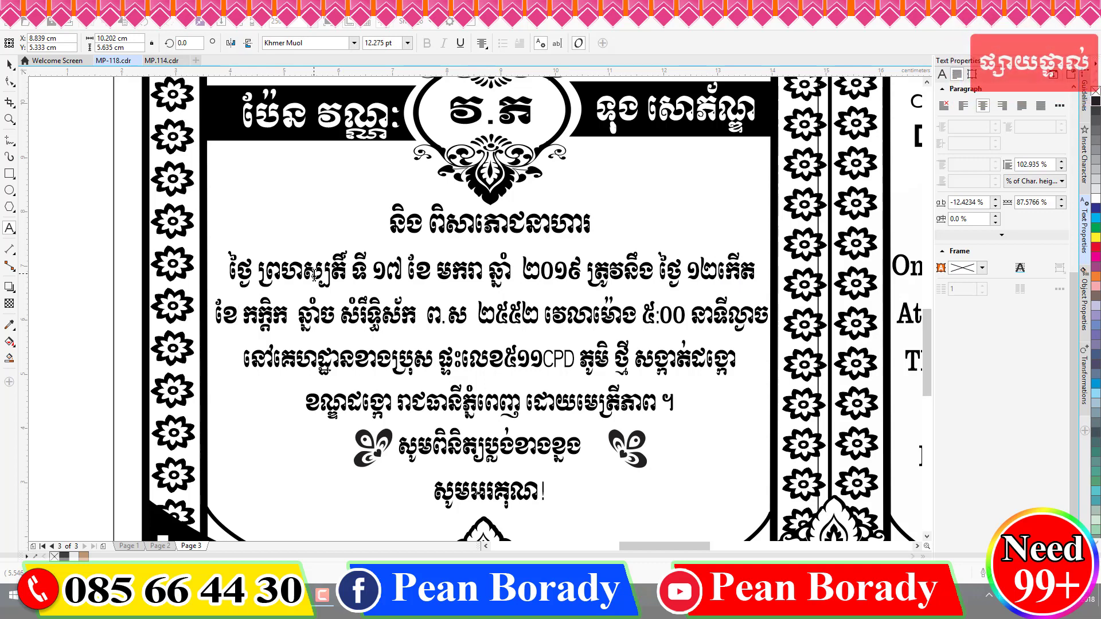
key(shift+Right)
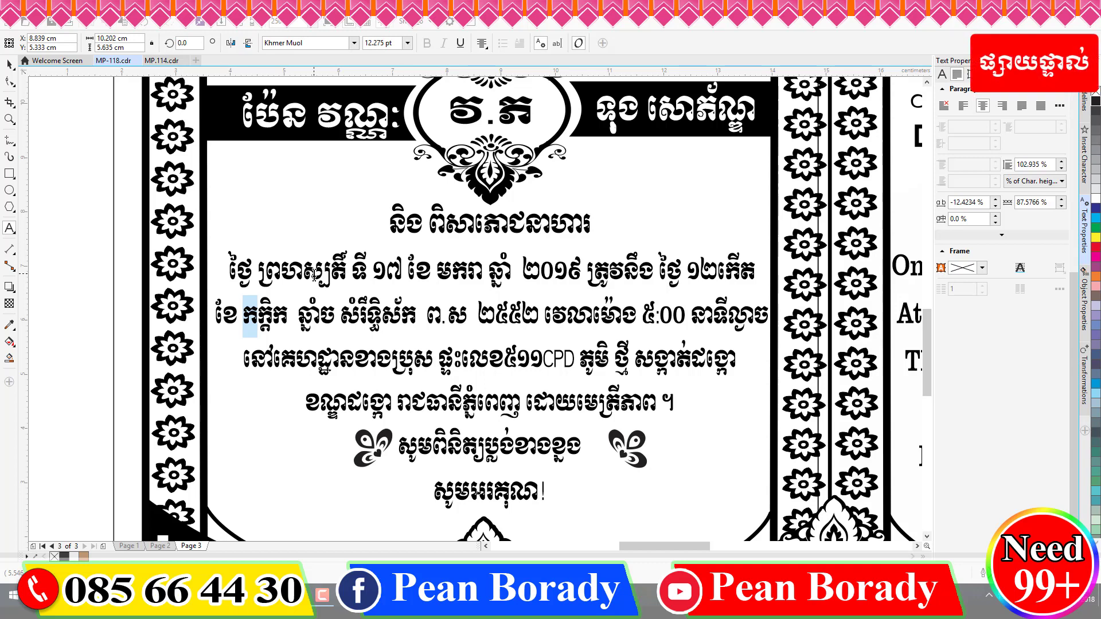
key(shift+Right)
key(shift+Right)
text(មុស្ស)
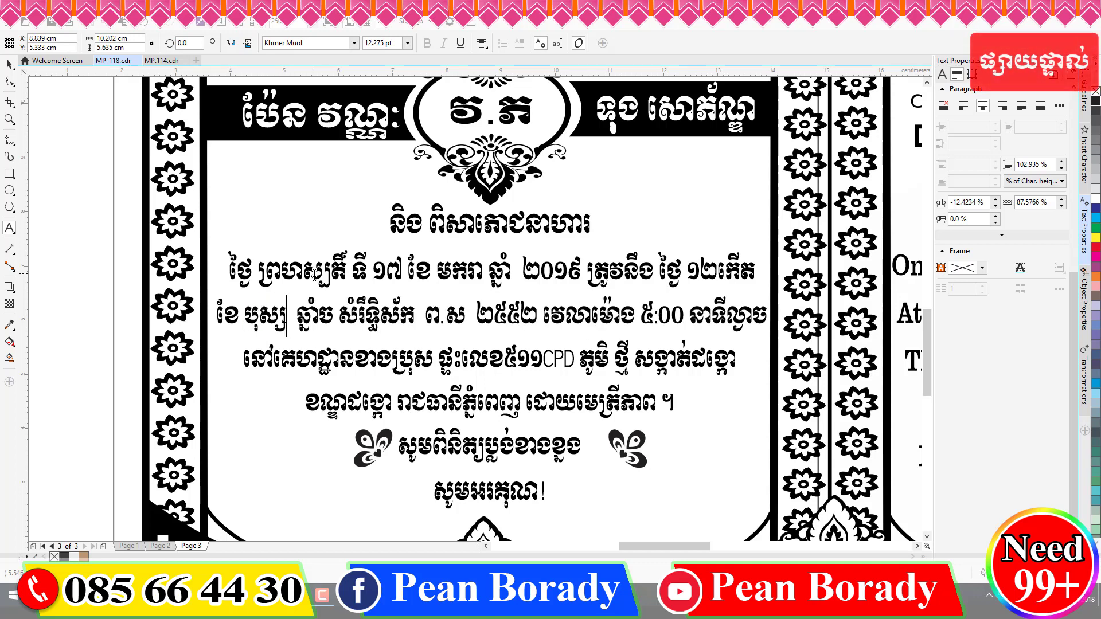
- Change the time's hour to 4 (៤:00) and select the evening word after it
key(ctrl+Right)
key(ctrl+Right)
key(ctrl+Right)
key(ctrl+Right)
key(ctrl+Right)
key(ctrl+Right)
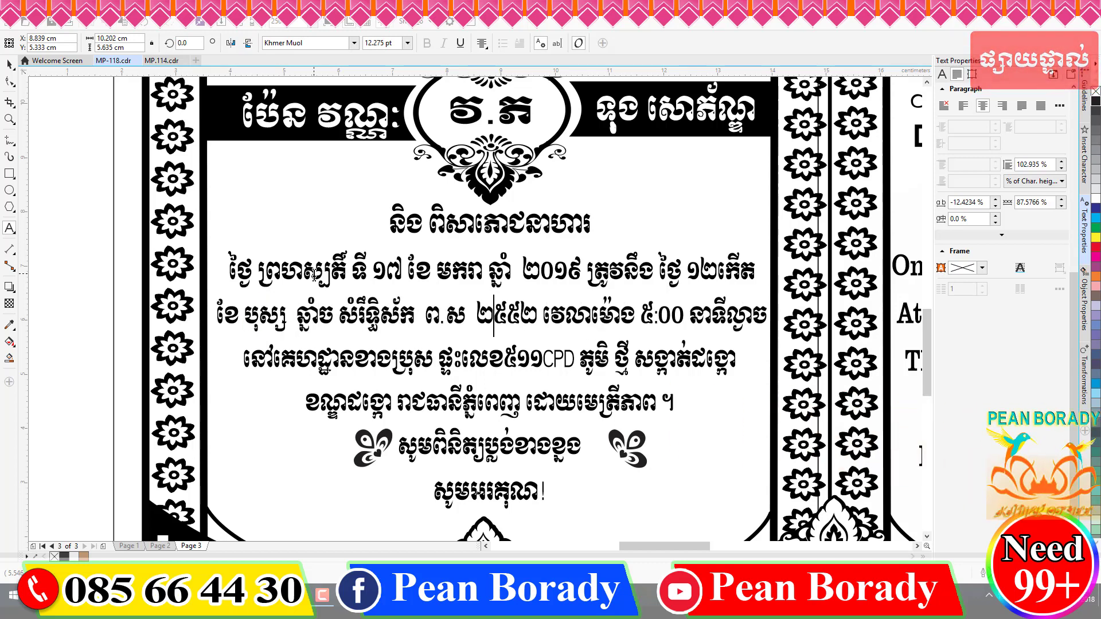
key(Left)
key(Left)
key(Left)
key(Left)
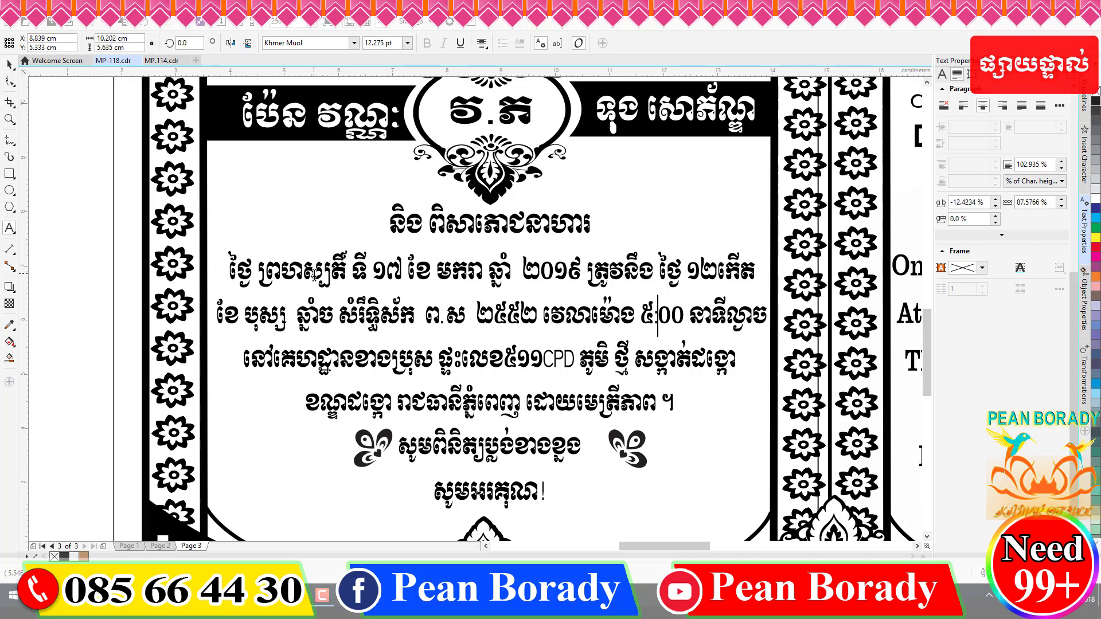
key(shift+Left)
text(៤)
key(Right)
key(Right)
key(Right)
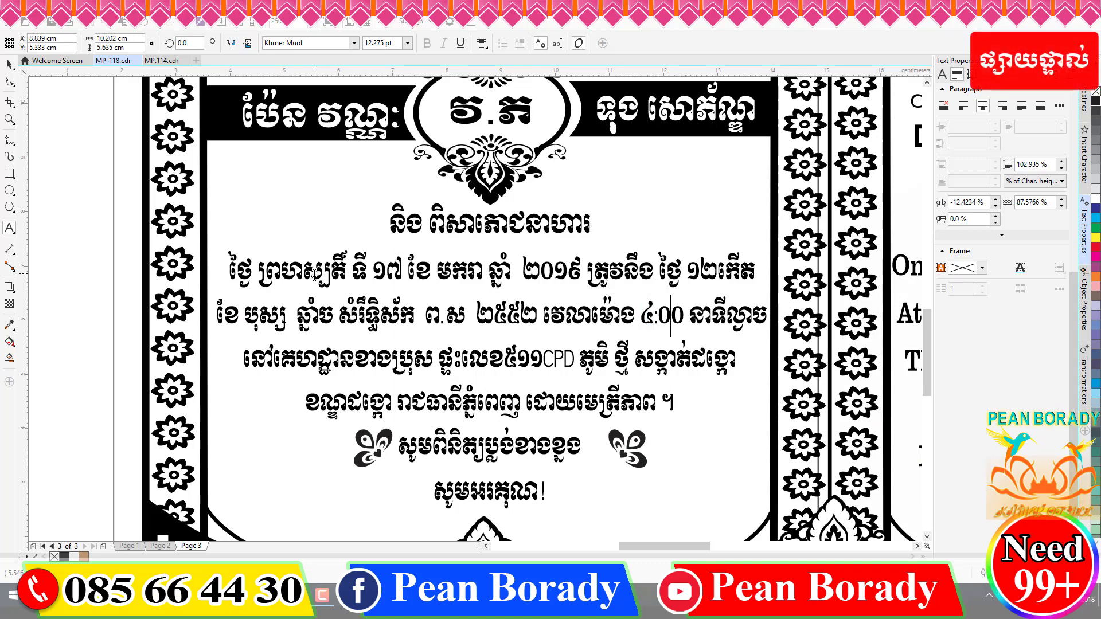
key(shift+Right)
key(shift+Right)
key(shift+Right)
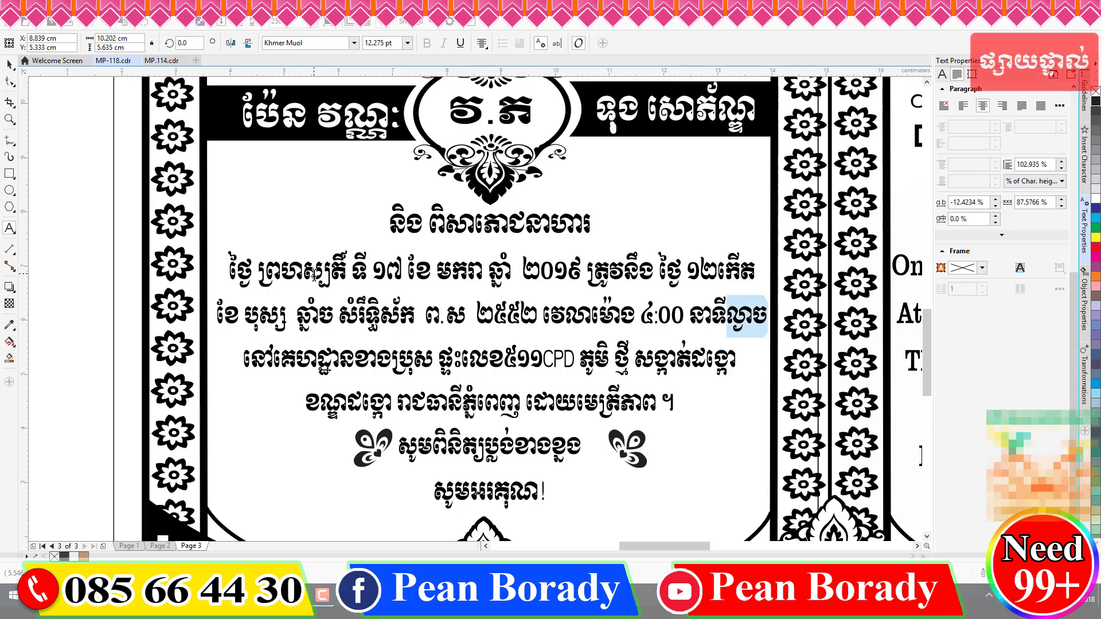
- Remove the evening word, start the venue on a new line, and replace ប្រុស with ស្រី
key(Delete)
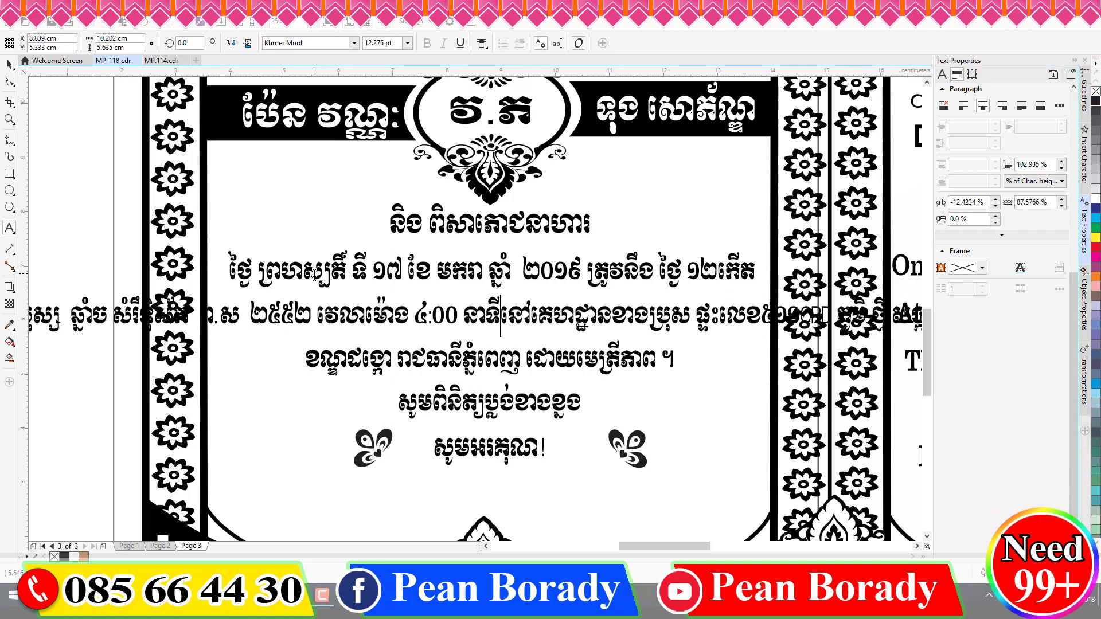
key(Return)
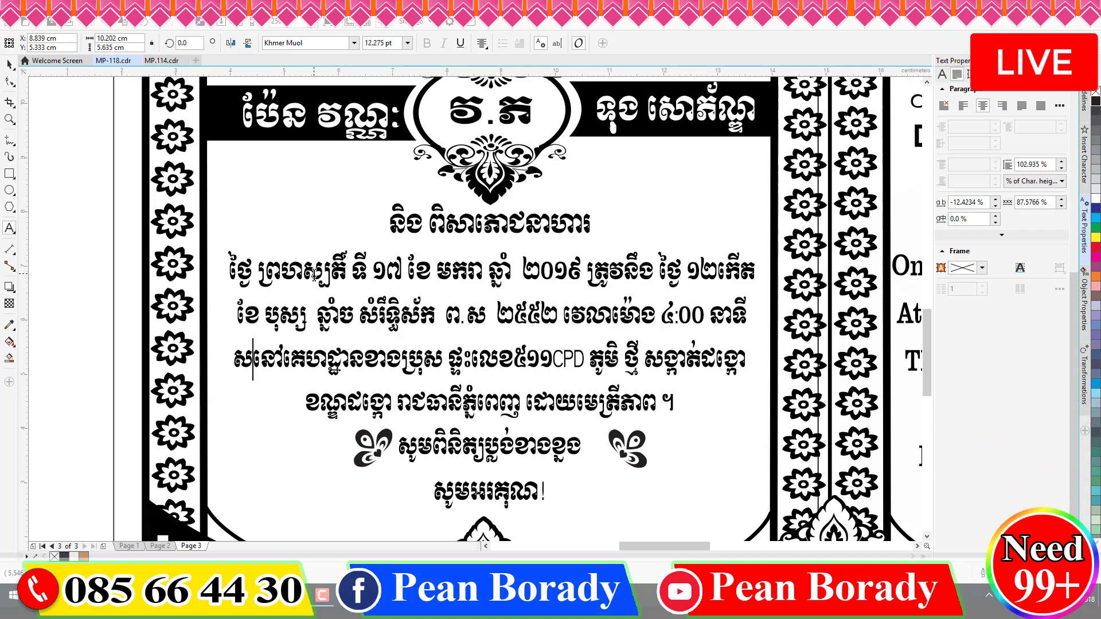
text(សៀ)
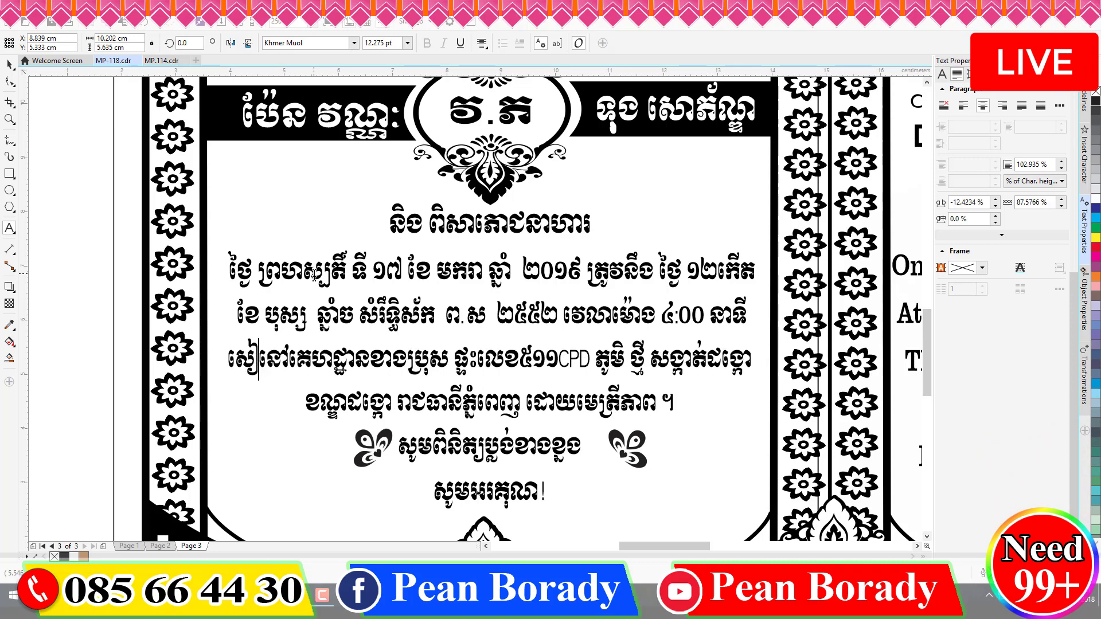
text(្រ)
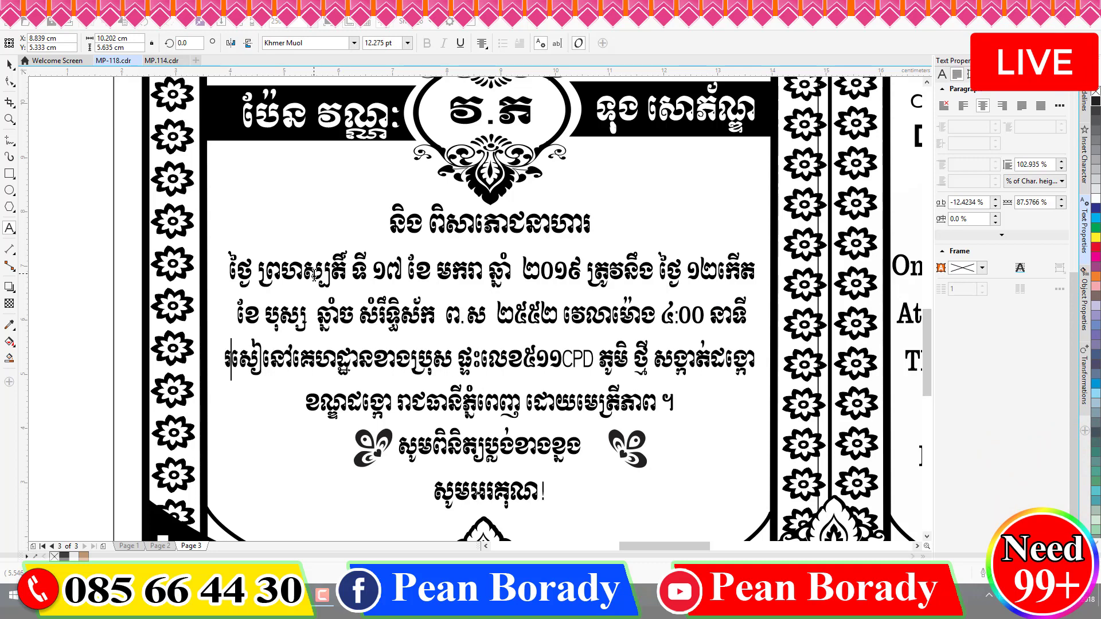
text(ល)
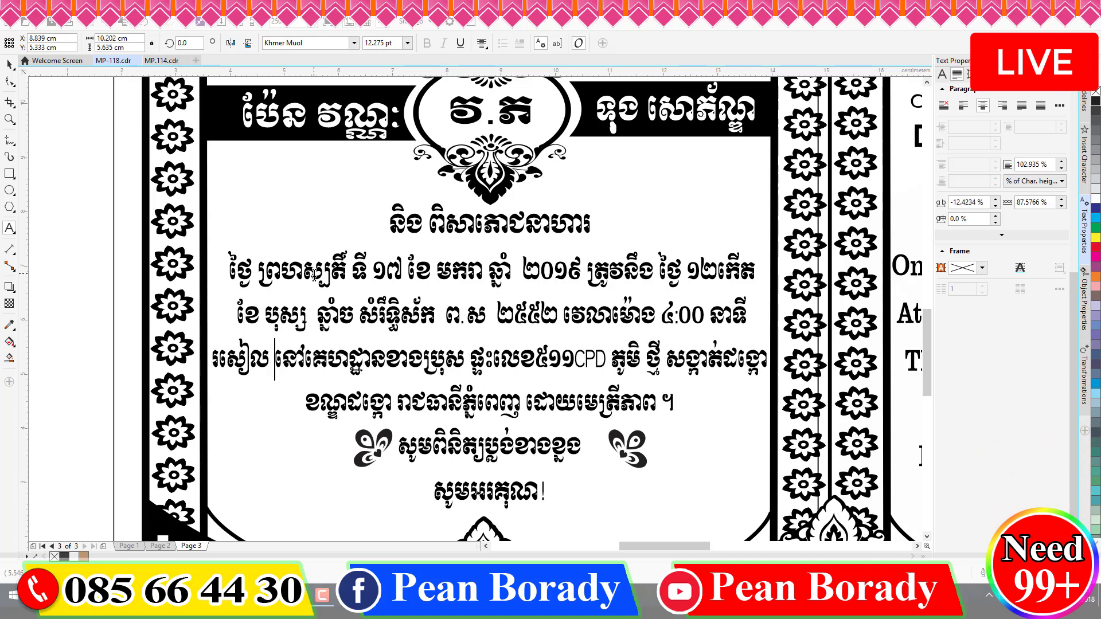
key(Right)
key(Right)
key(Right)
key(Right)
key(Right)
key(Right)
key(Right)
key(Right)
key(Right)
key(Right)
key(Right)
key(Right)
key(Right)
key(Right)
key(Right)
key(Left)
key(Left)
key(Left)
key(Left)
key(Left)
key(Left)
key(Left)
key(Right)
key(shift+Left)
key(shift+Left)
text(ស្រី)
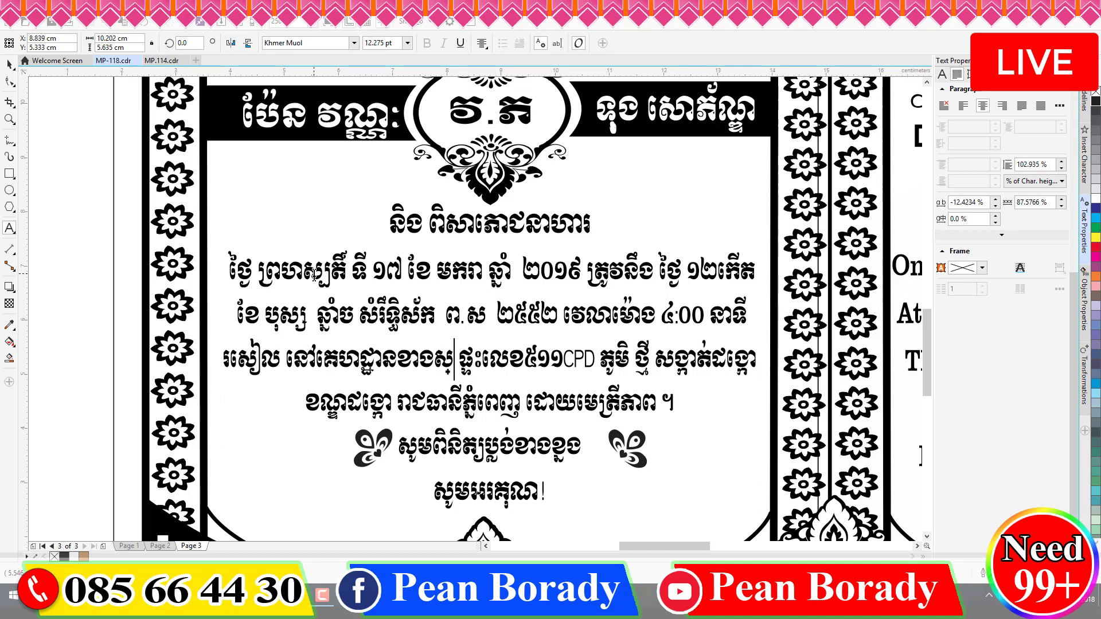
- Delete the house number and retype the village and commune names in the venue line
key(shift+Right)
key(shift+Right)
key(shift+Right)
key(shift+Right)
key(shift+Right)
key(shift+Right)
key(shift+Right)
key(shift+Right)
key(shift+Right)
key(shift+Right)
key(shift+Right)
key(shift+Right)
key(shift+Right)
key(shift+Right)
key(shift+Right)
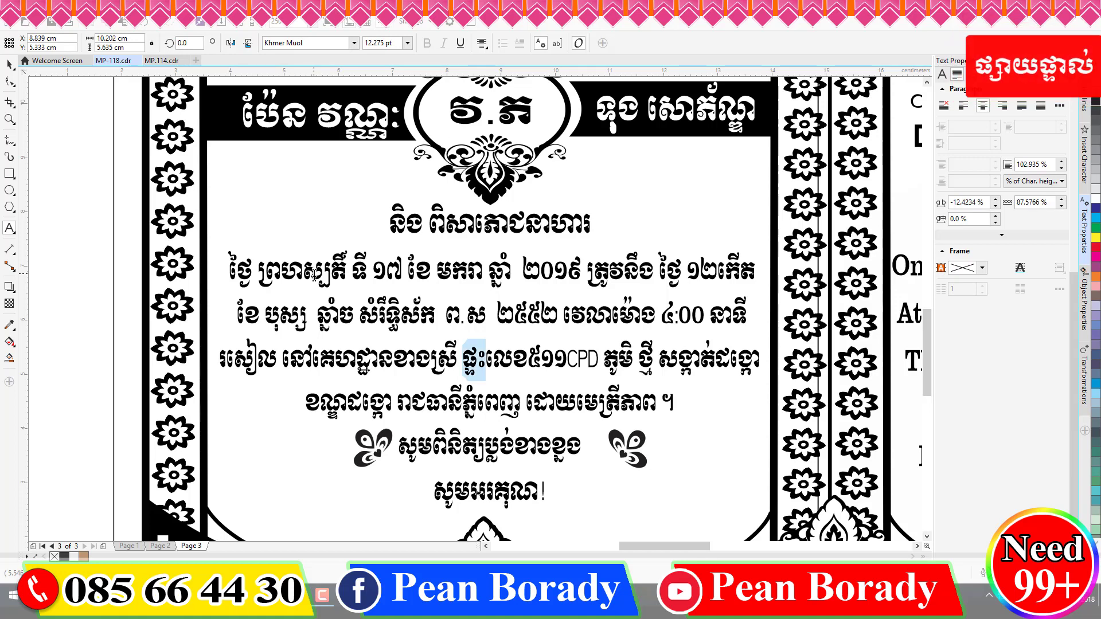
key(shift+Left)
key(shift+Left)
key(shift+Left)
key(shift+Left)
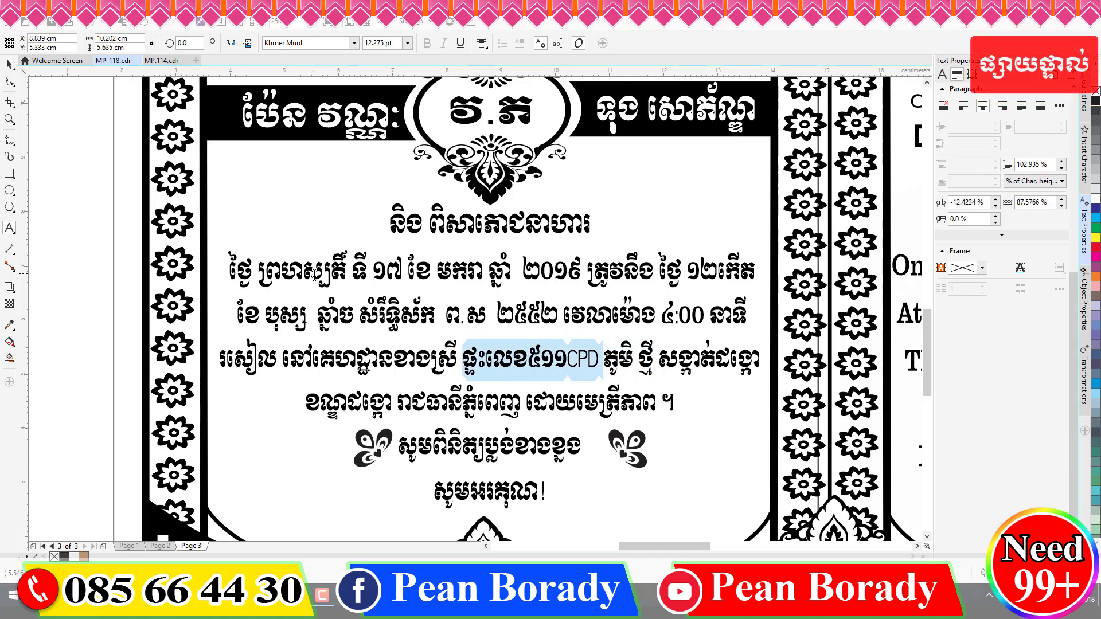
key(Delete)
key(Right)
key(Right)
key(Right)
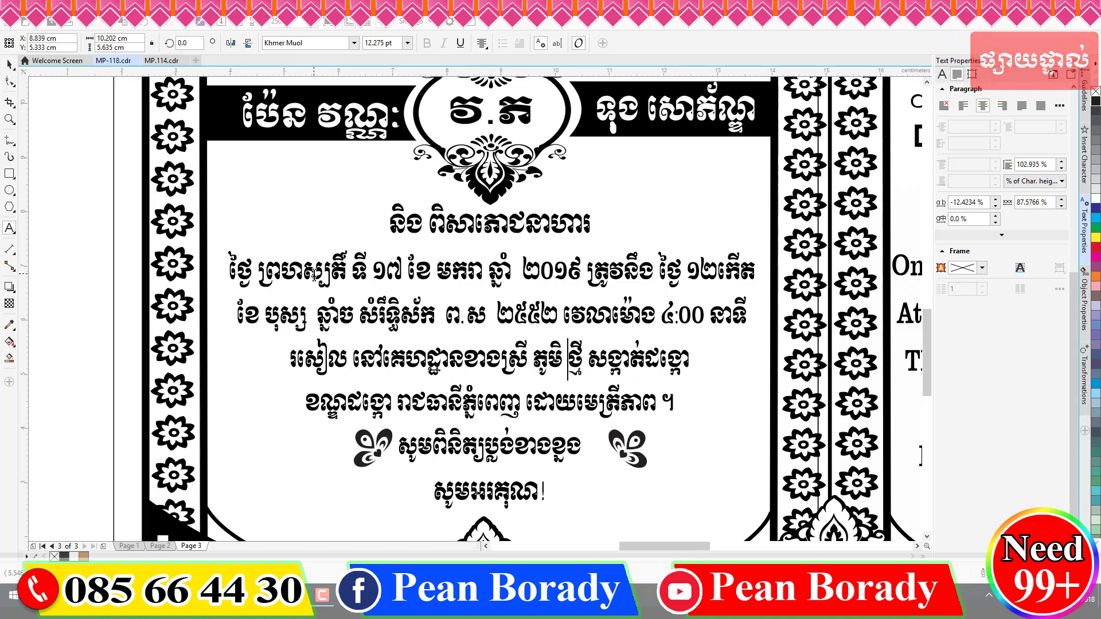
key(shift+Right)
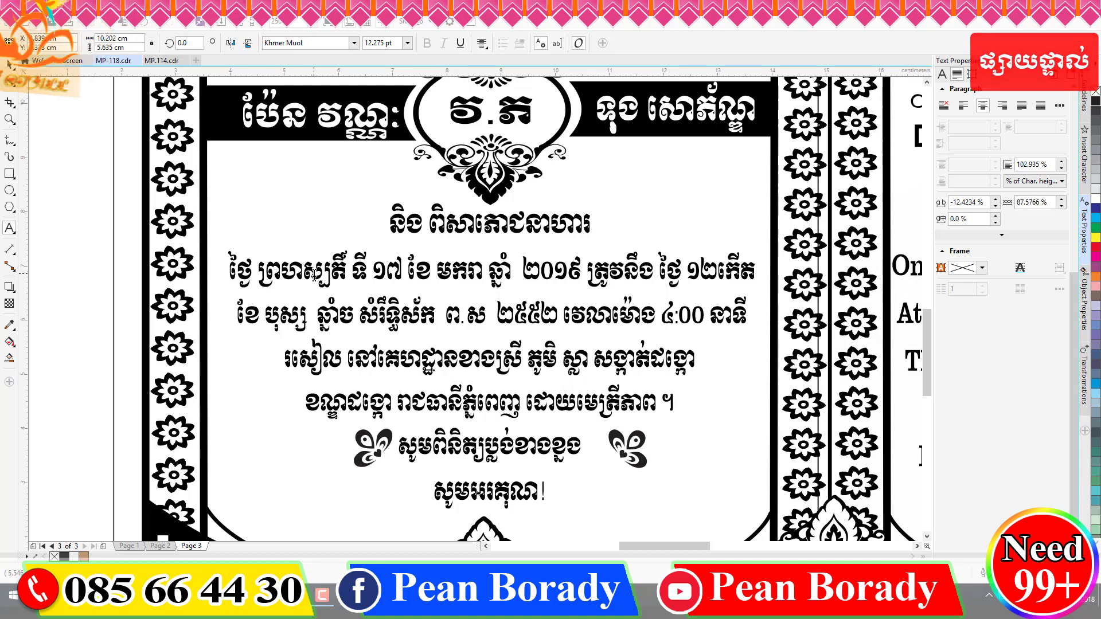
key(shift+End)
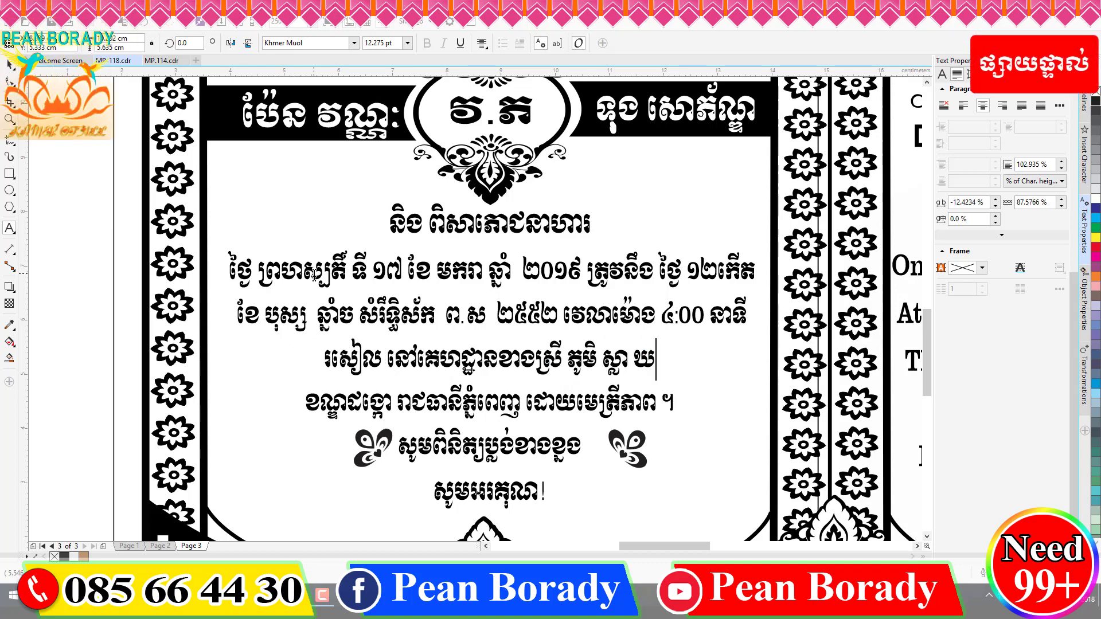
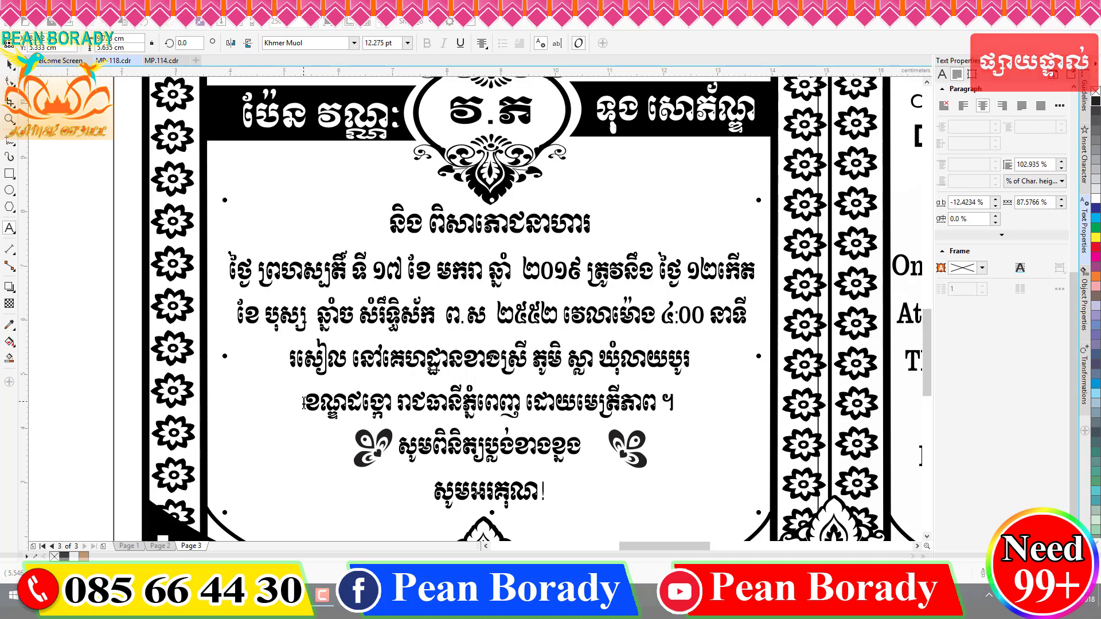
- Replace the district and the Phnom Penh capital with the bride's home district and province
drag(304, 404, 392, 410)
text(ស្រុក)
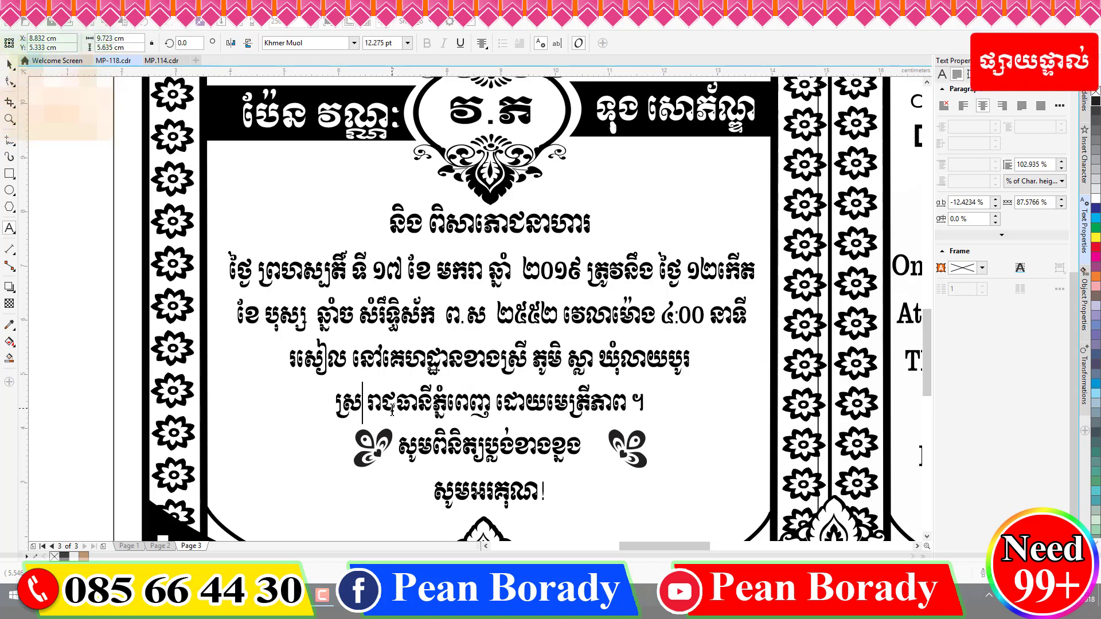
text(ត្រាំកក់)
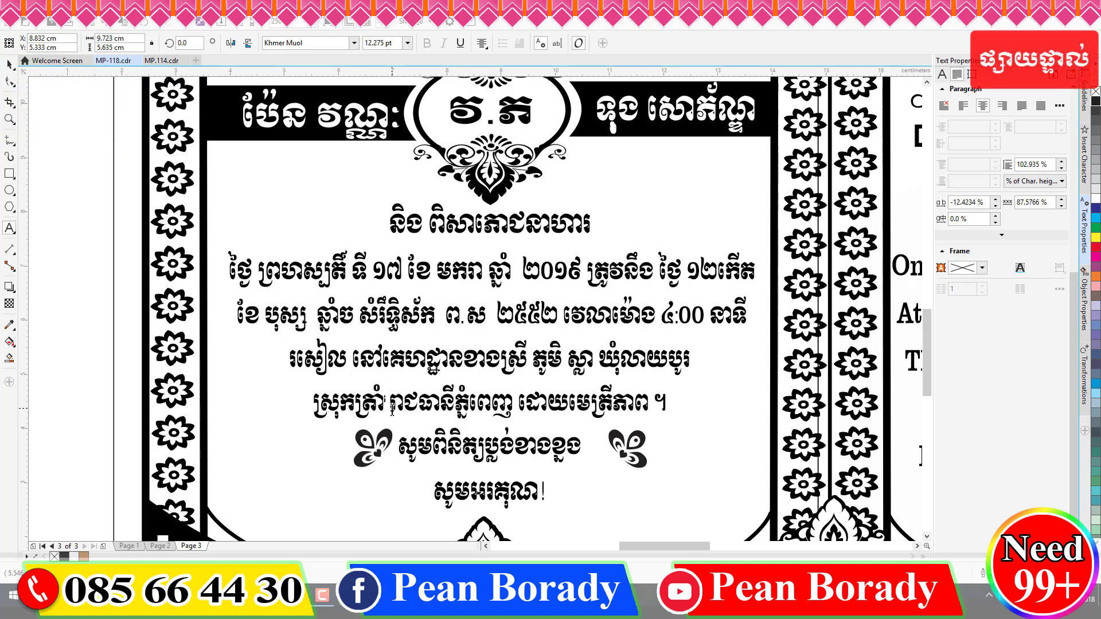
key(Right)
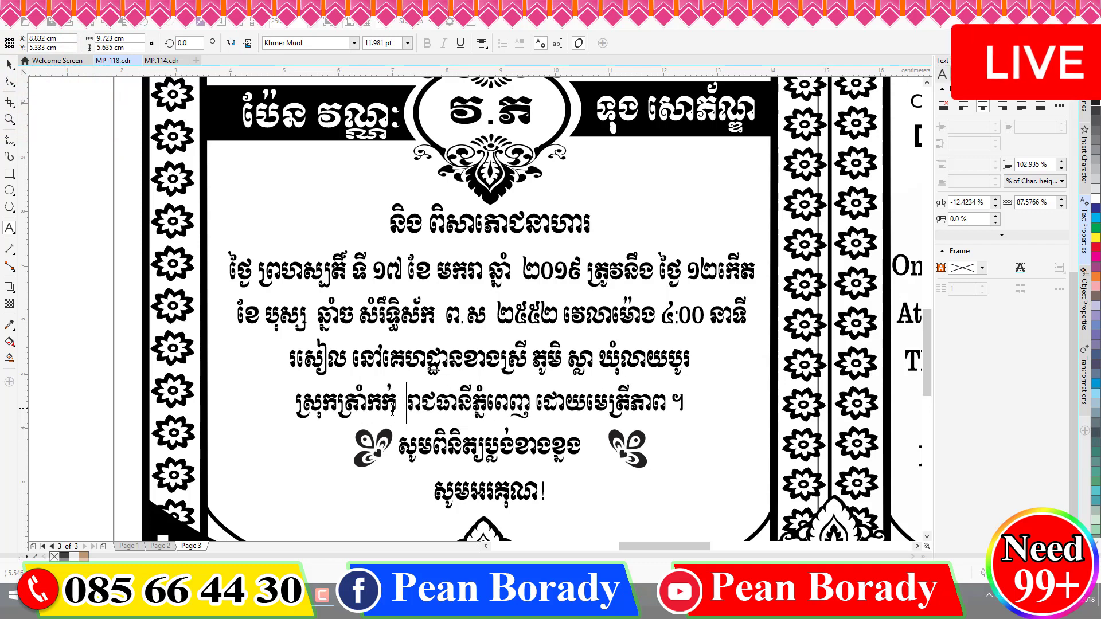
key(BackSpace)
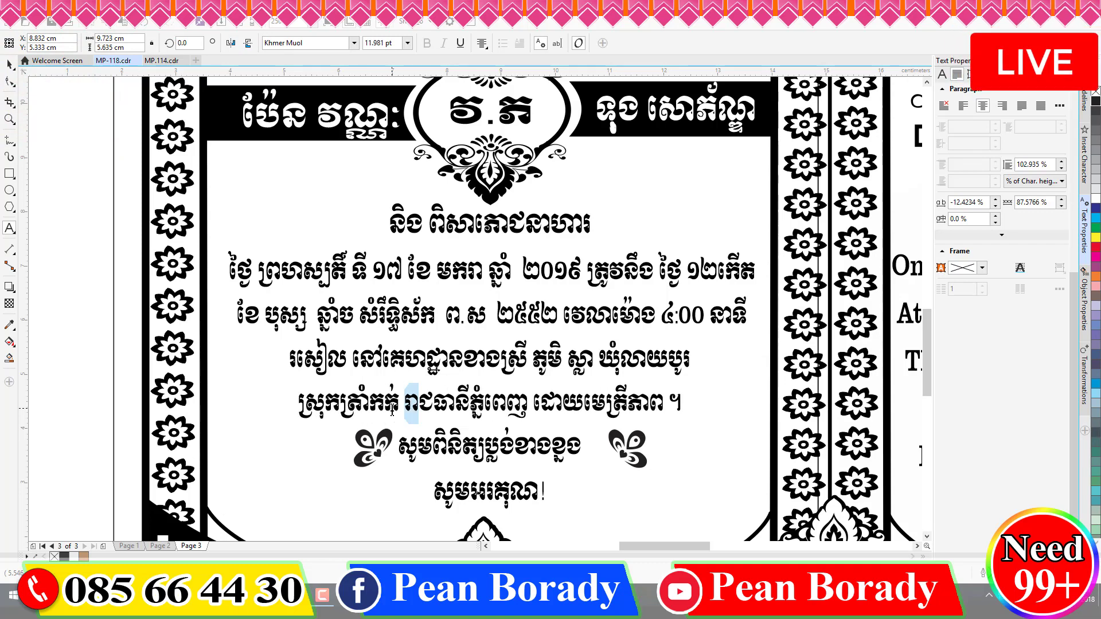
key(shift+Right)
key(shift+Right)
key(shift+Right)
key(shift+Right)
key(shift+Right)
key(shift+Right)
key(shift+Right)
key(shift+Right)
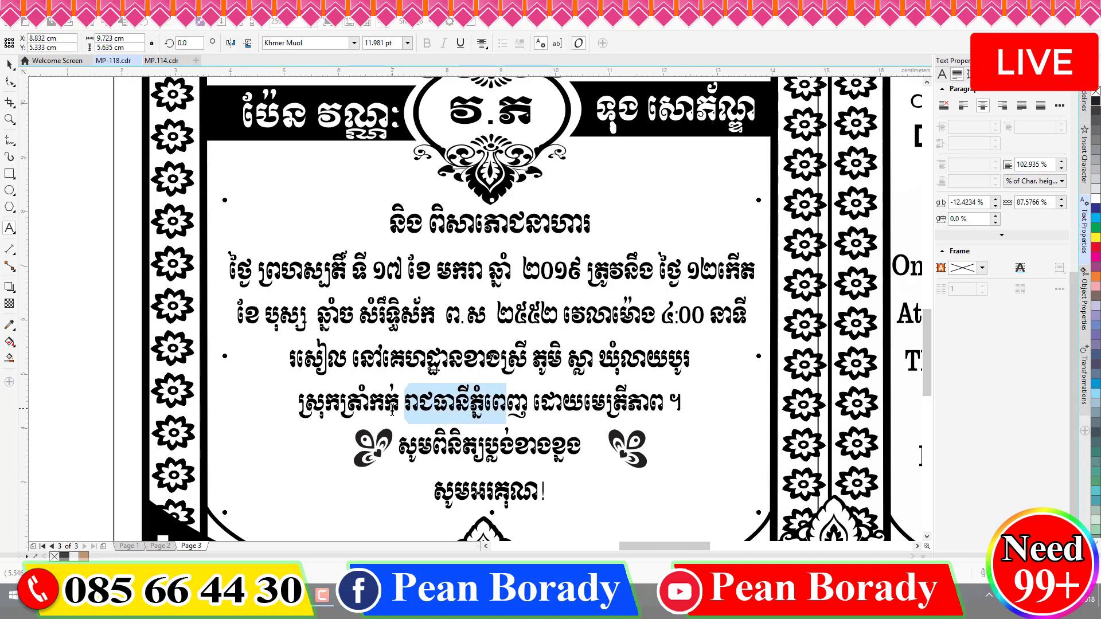
text(ខេត្តតាកែ)
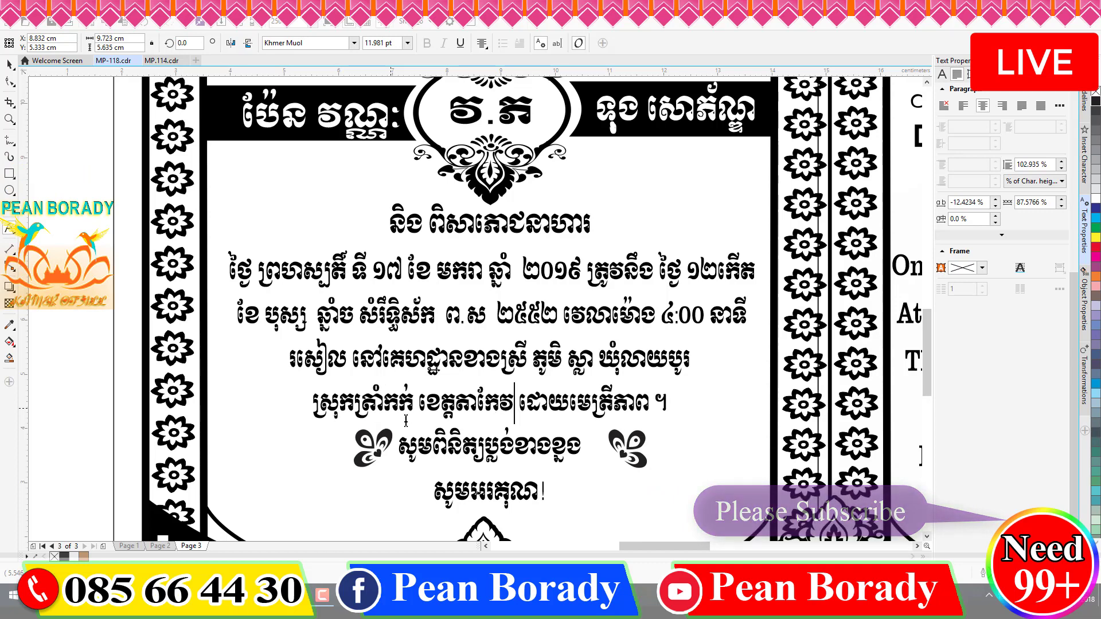
text(វ)
- Stop editing the venue line and zoom out and back in to review the Khmer card
key(Escape)
scroll(465, 422, down, 2)
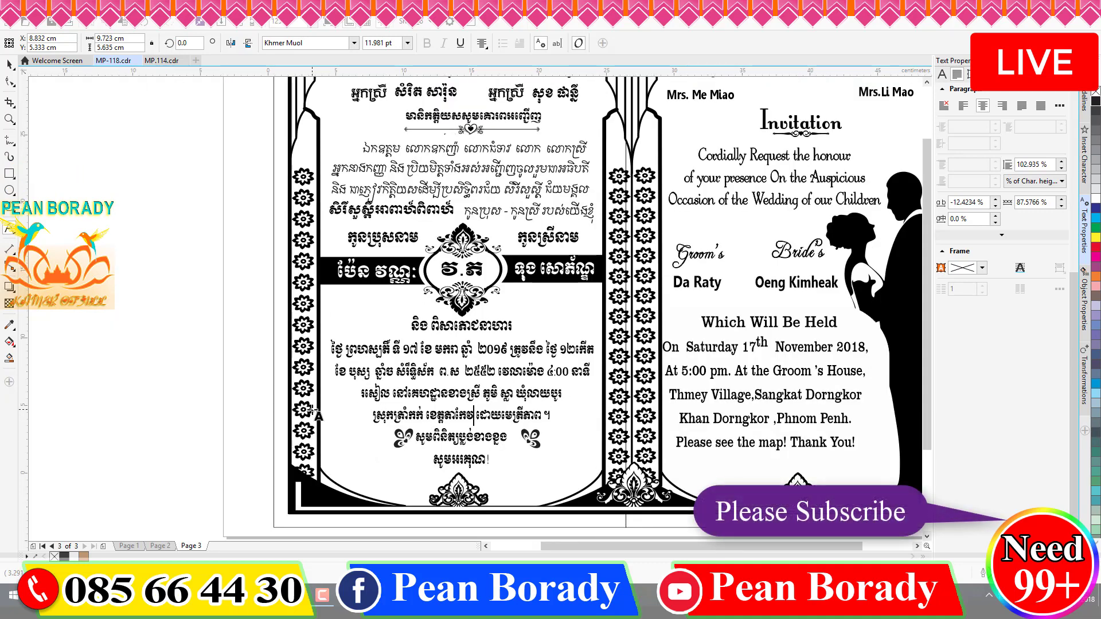
scroll(319, 416, down, 4)
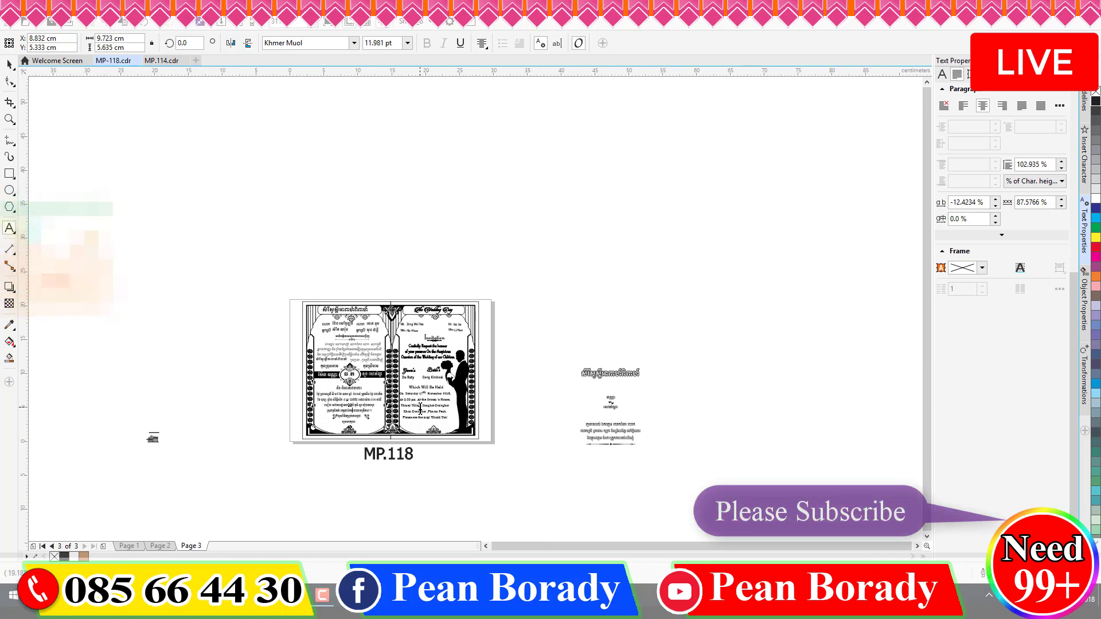
scroll(419, 407, up, 4)
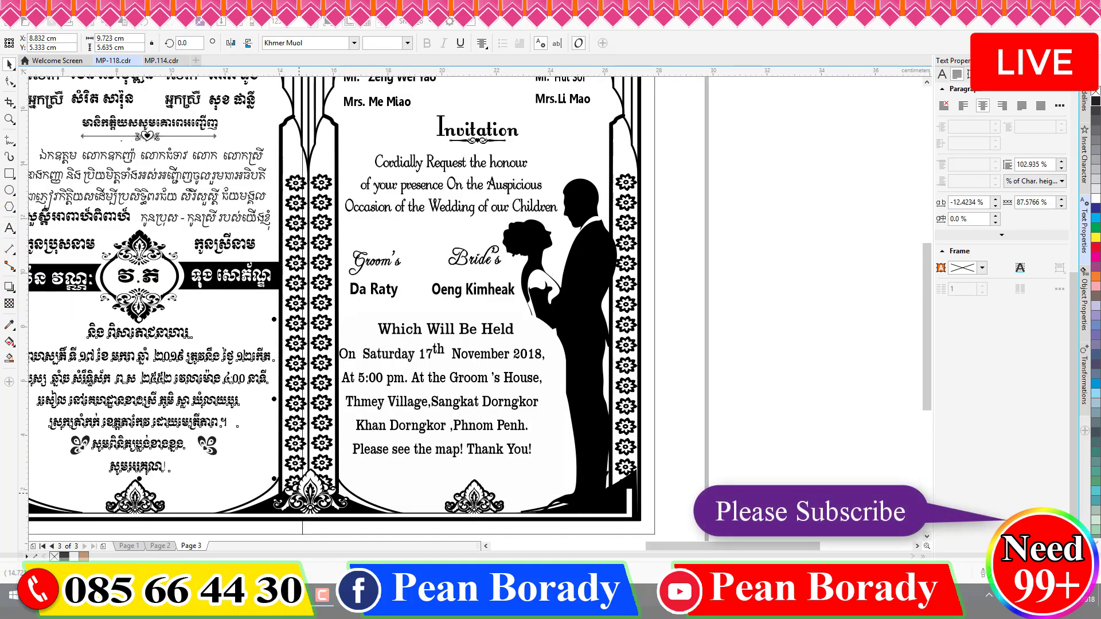
key(F10)
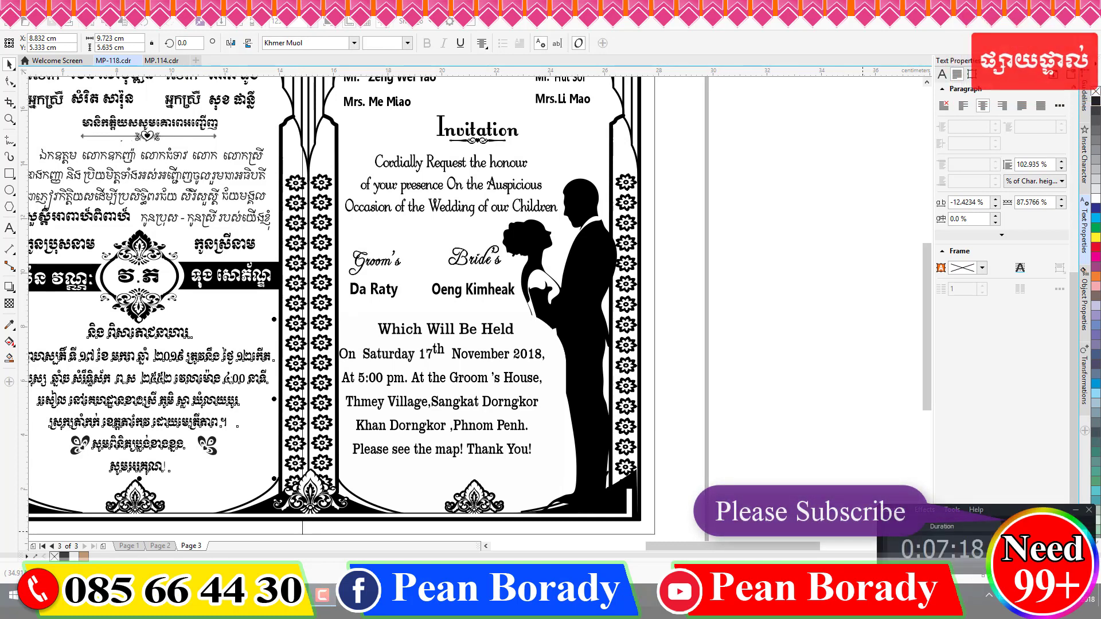
scroll(786, 407, down, 3)
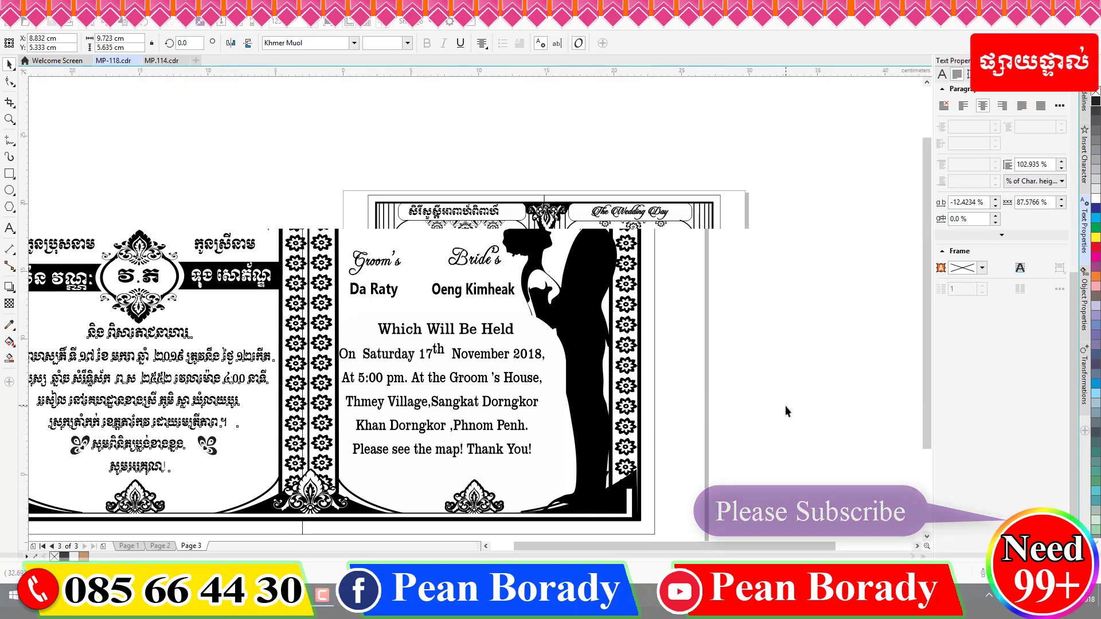
scroll(475, 371, up, 2)
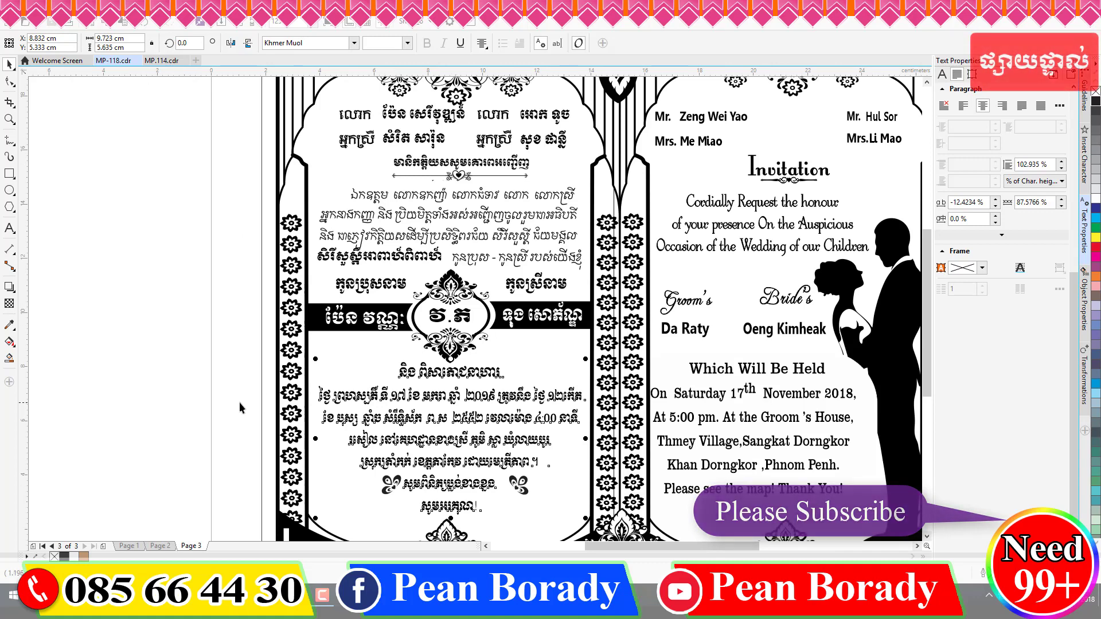
scroll(239, 401, down, 2)
click(9, 228)
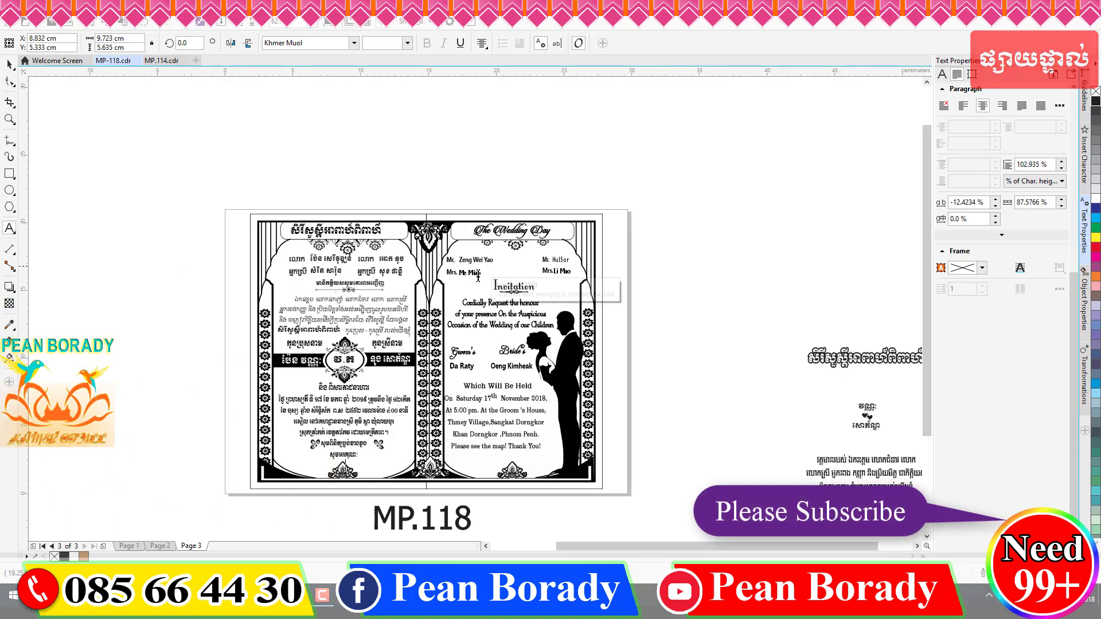
scroll(470, 258, up, 2)
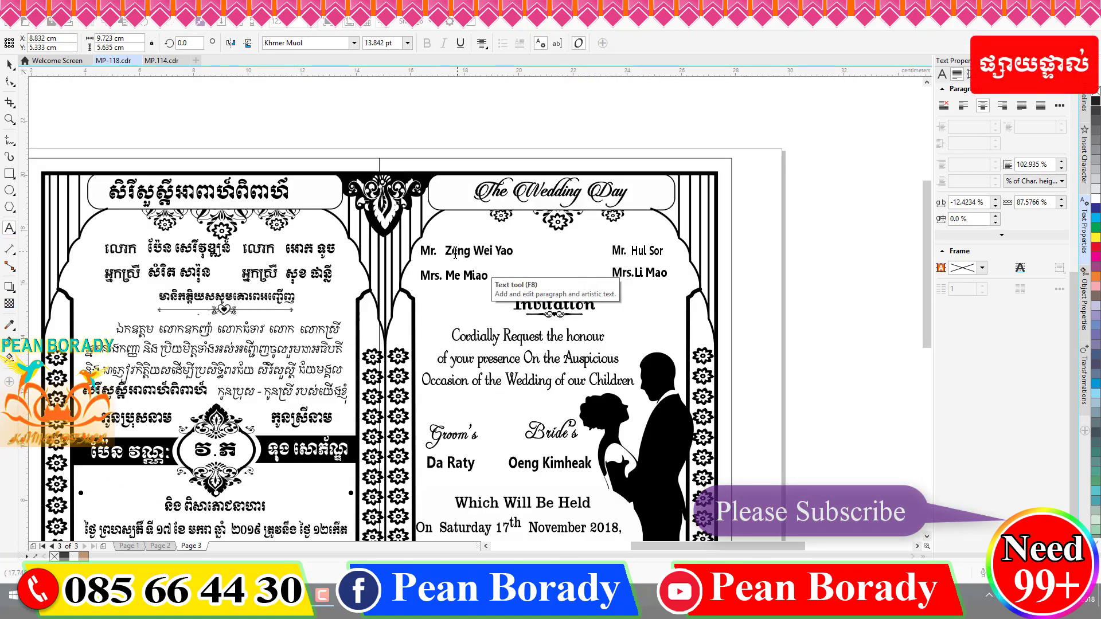
- Overwrite the left Mr. and Mrs. host names with the new parents' names in English capitals
click(446, 251)
drag(446, 251, 516, 252)
key(super+space)
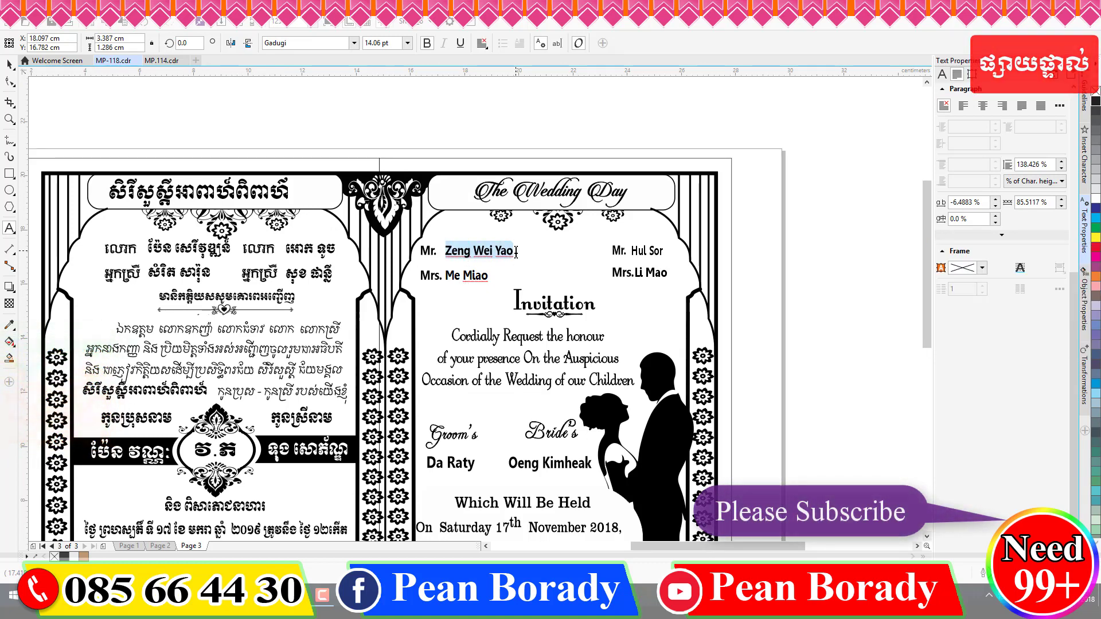
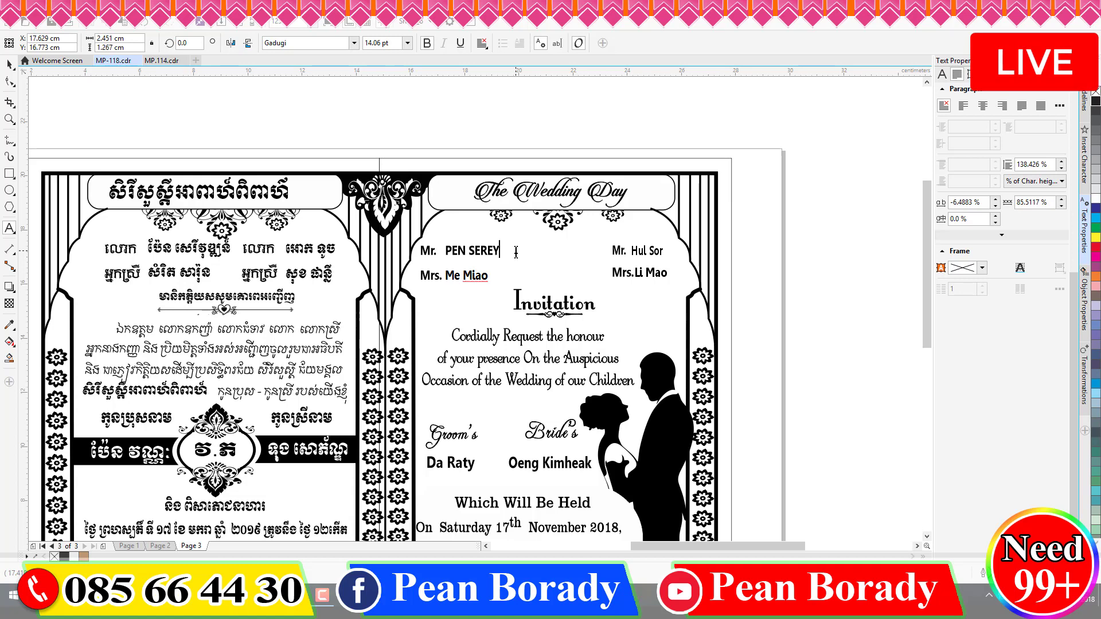
click(449, 277)
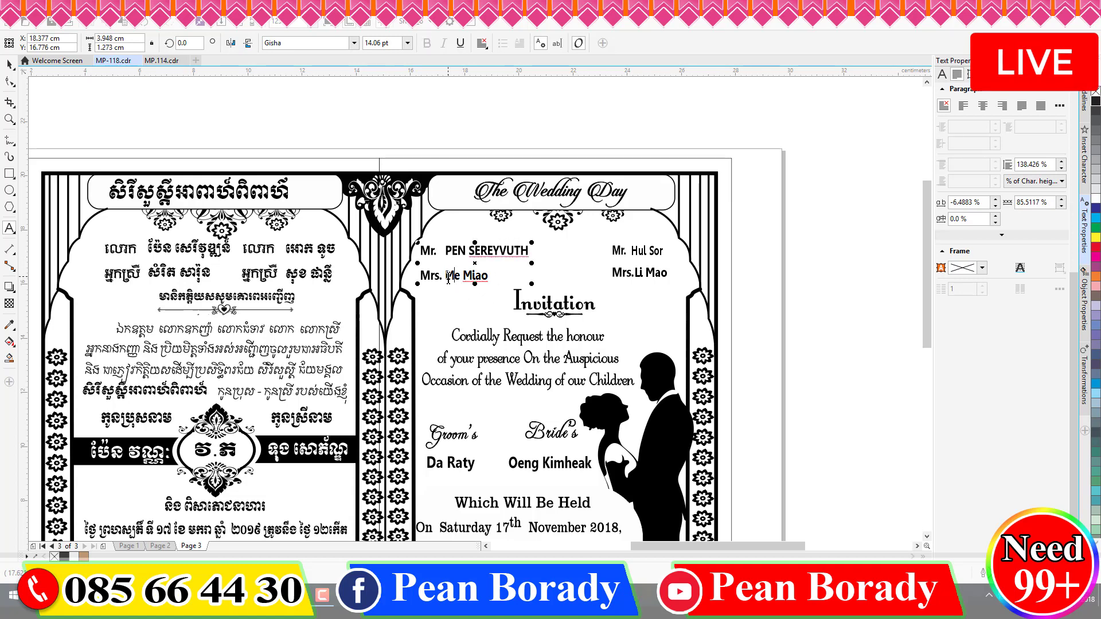
drag(449, 280, 525, 282)
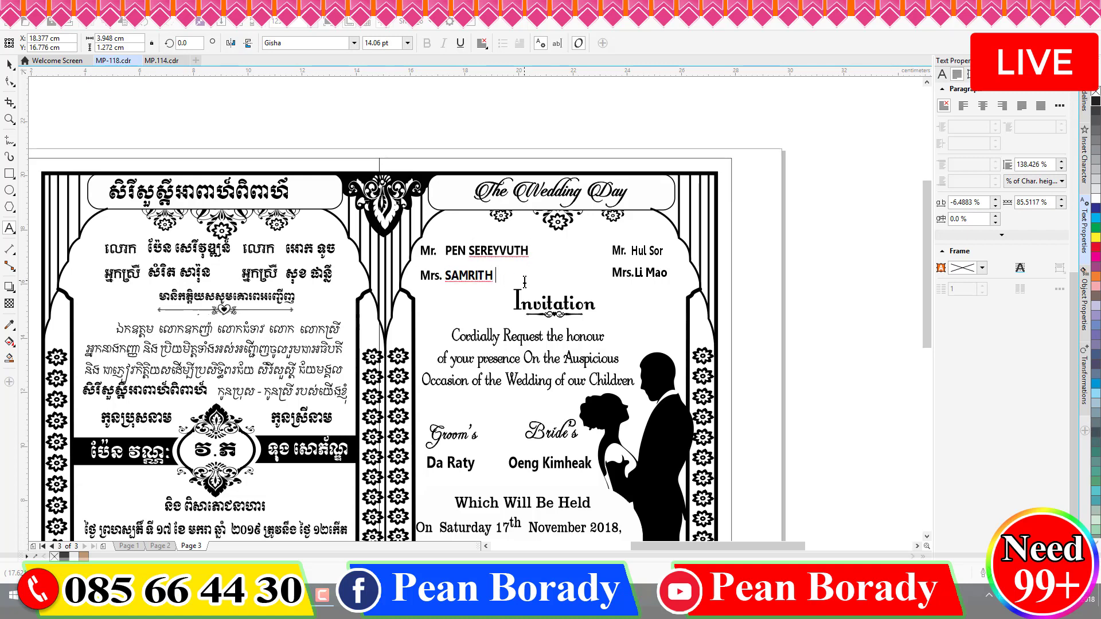
- Type the new father's and mother's names in capitals on the right-hand Mr. and Mrs. lines, fixing a typo
click(631, 250)
scroll(657, 259, up, 3)
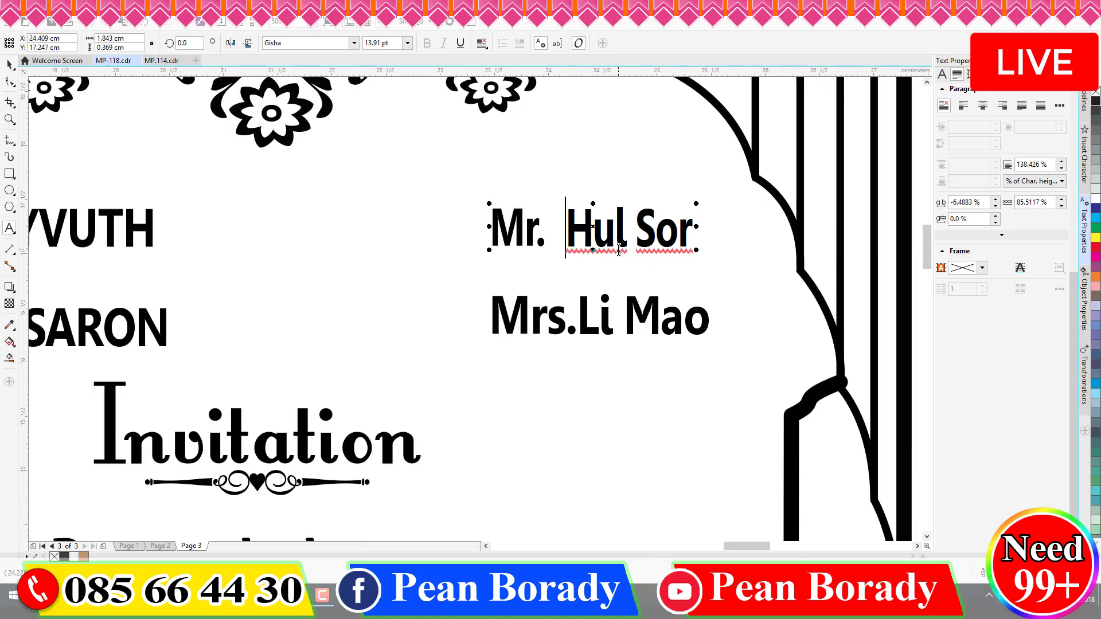
scroll(690, 234, down, 3)
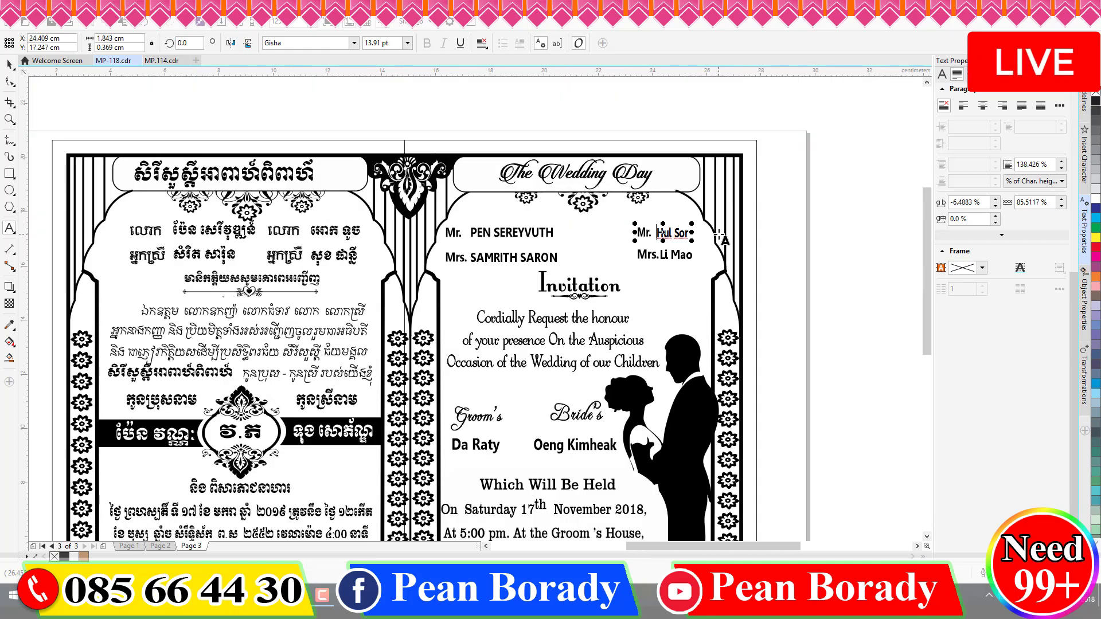
key(shift+End)
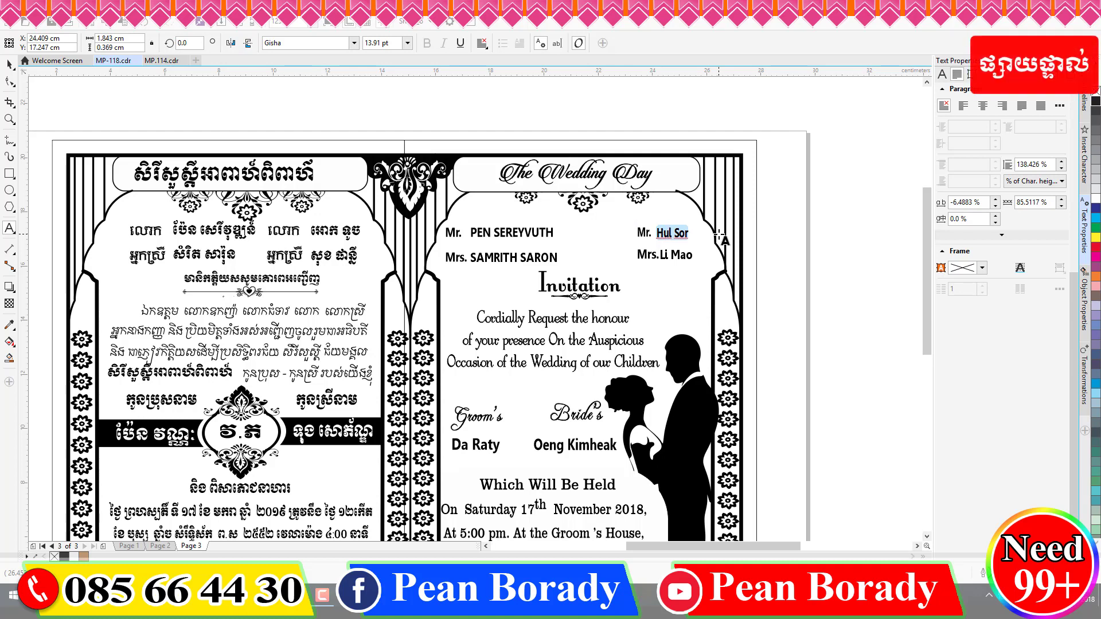
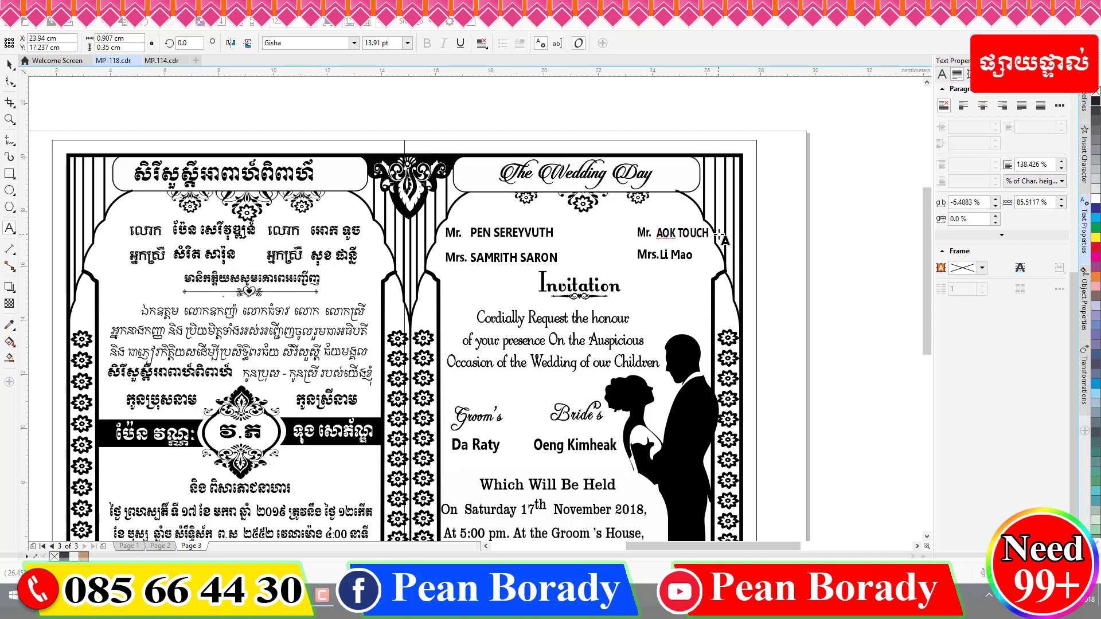
click(663, 256)
double_click(663, 254)
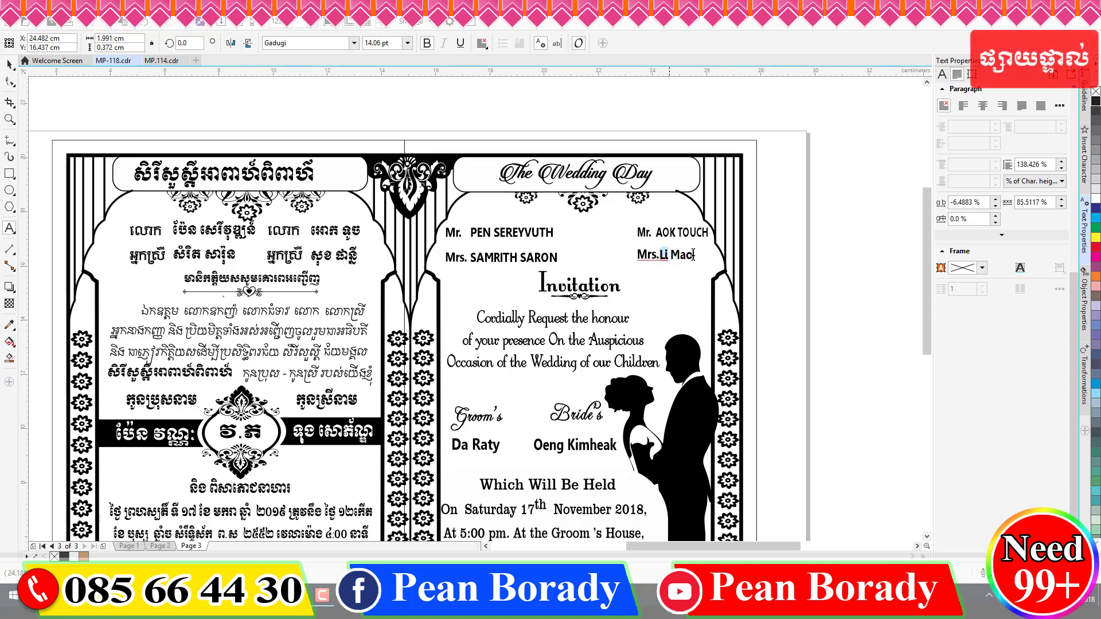
double_click(688, 255)
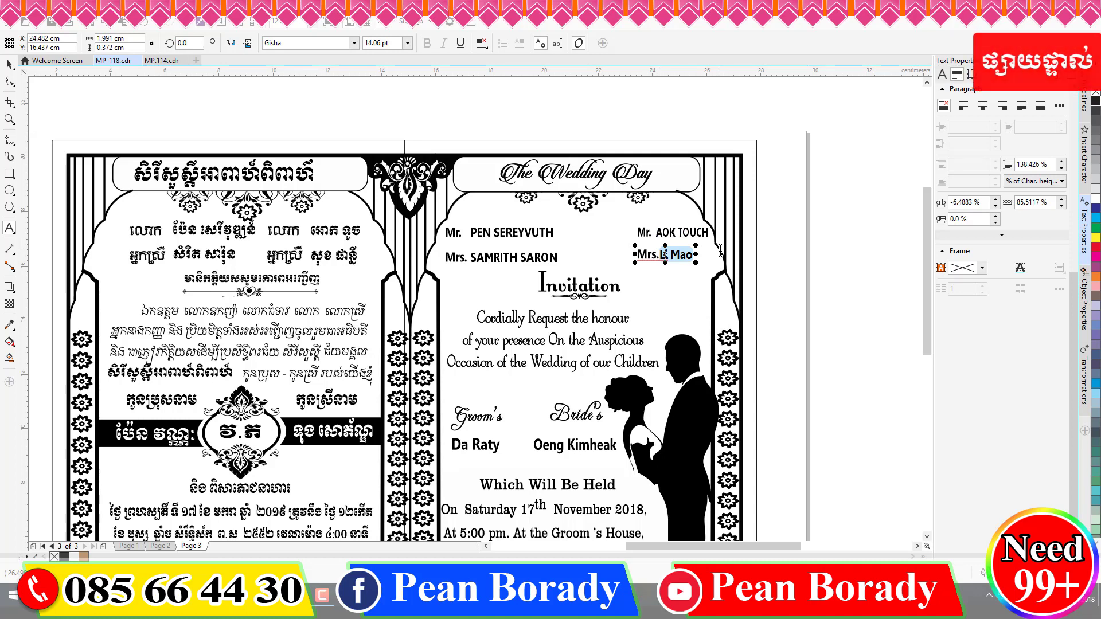
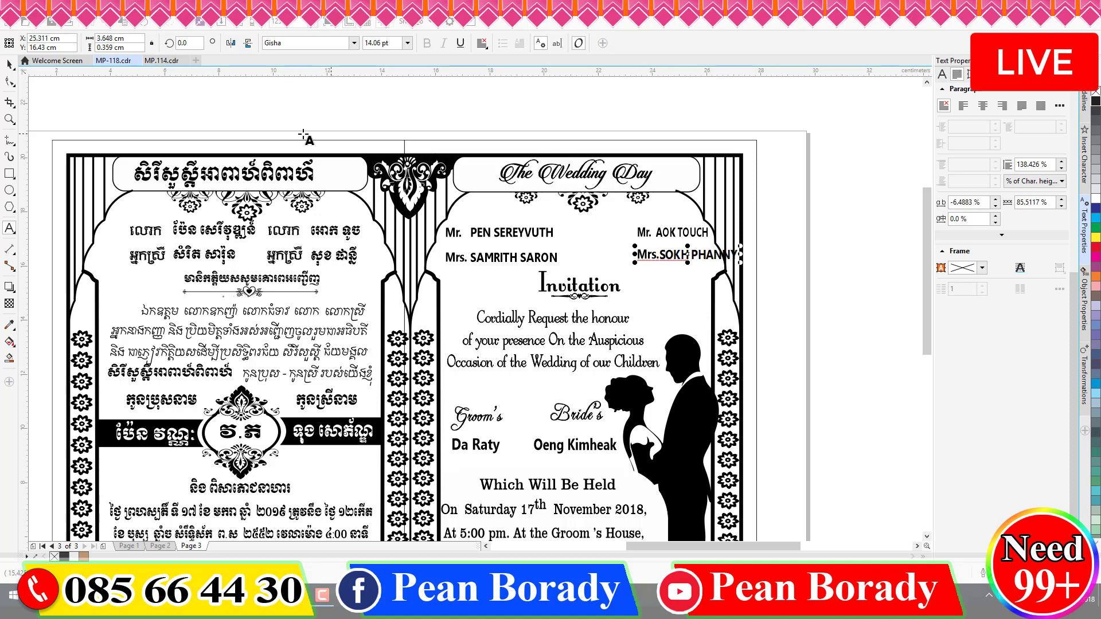
click(10, 64)
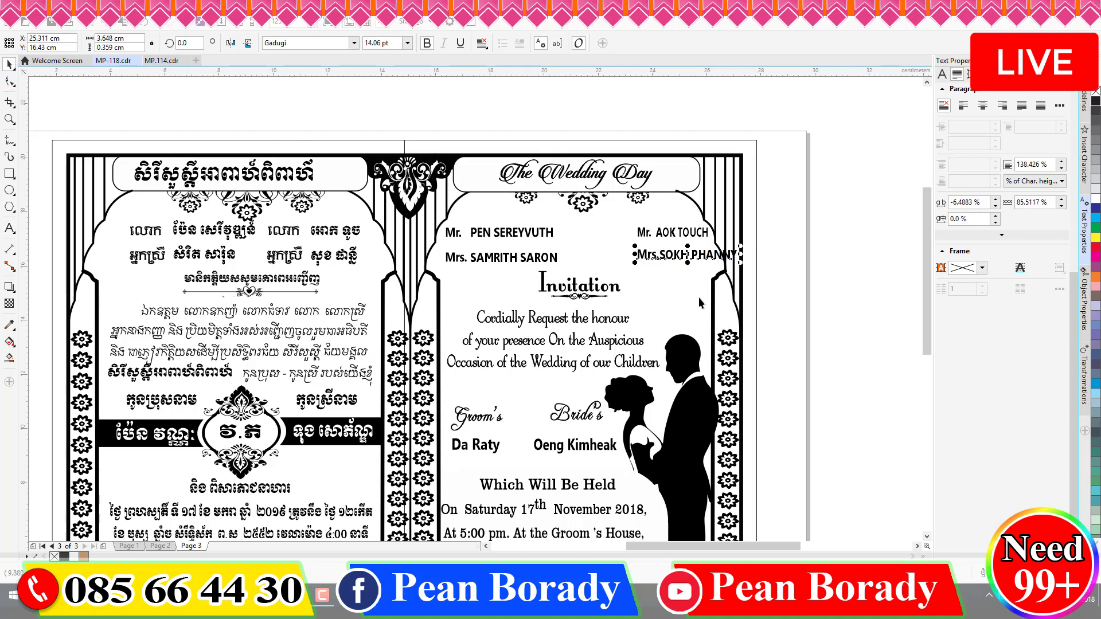
- Convert the names block to artistic text, nudge it into place, and break it into separate lines
click(677, 236)
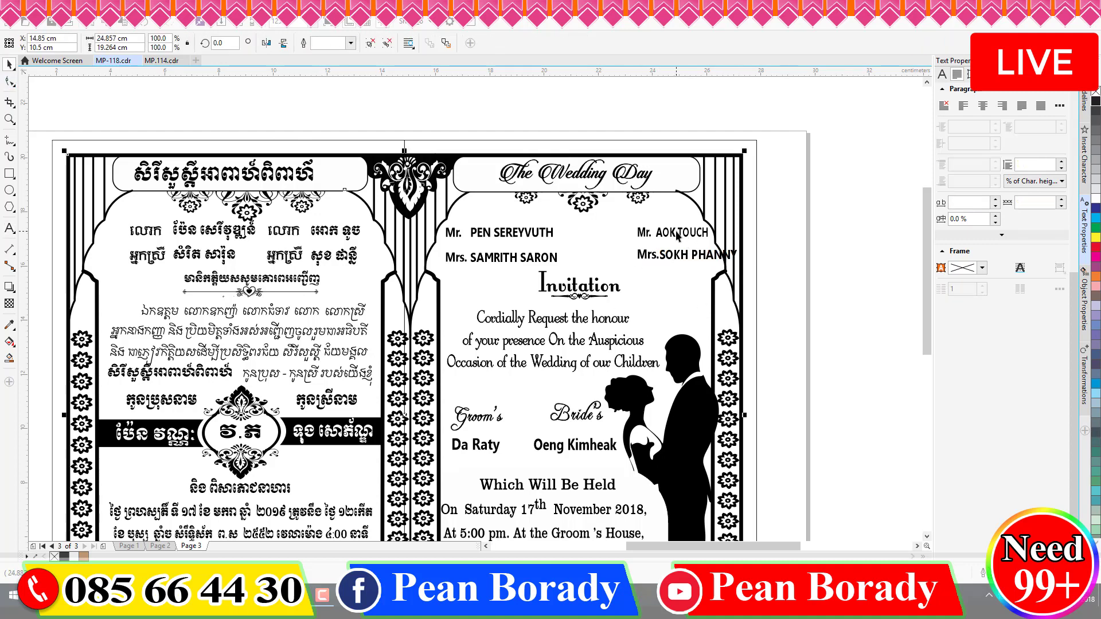
click(787, 240)
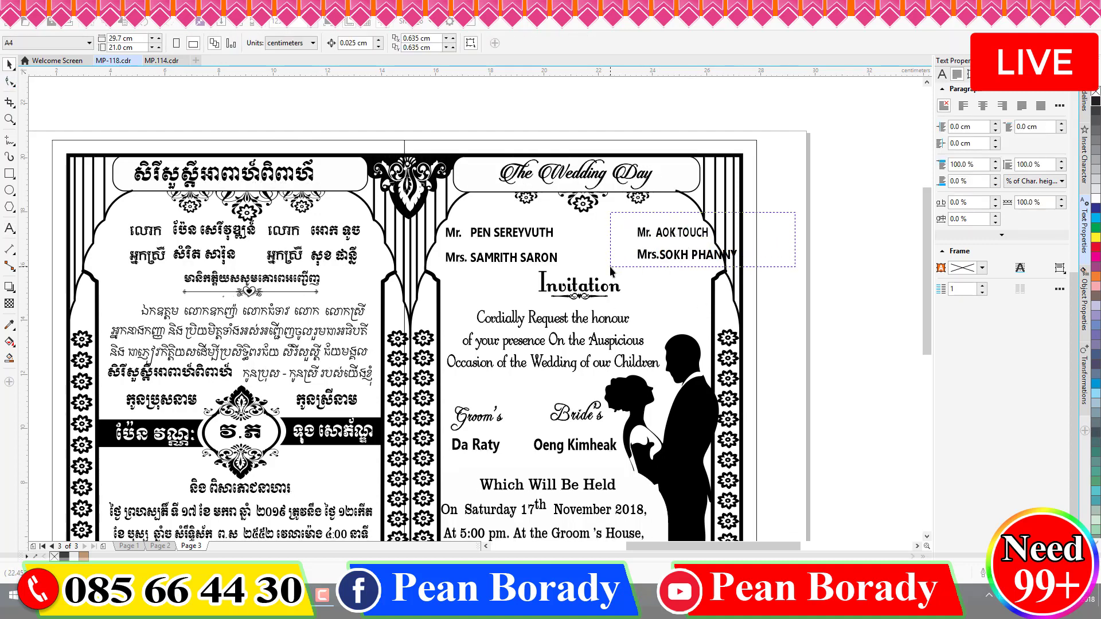
key(ctrl+F8)
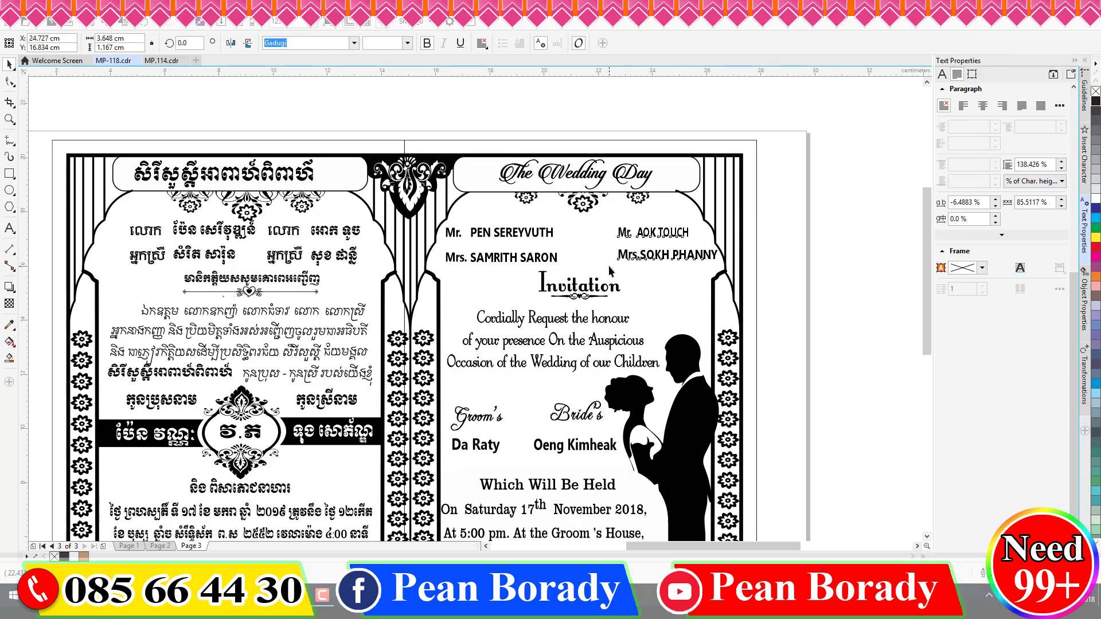
key(Left)
key(Left)
key(Left)
key(Left)
key(Left)
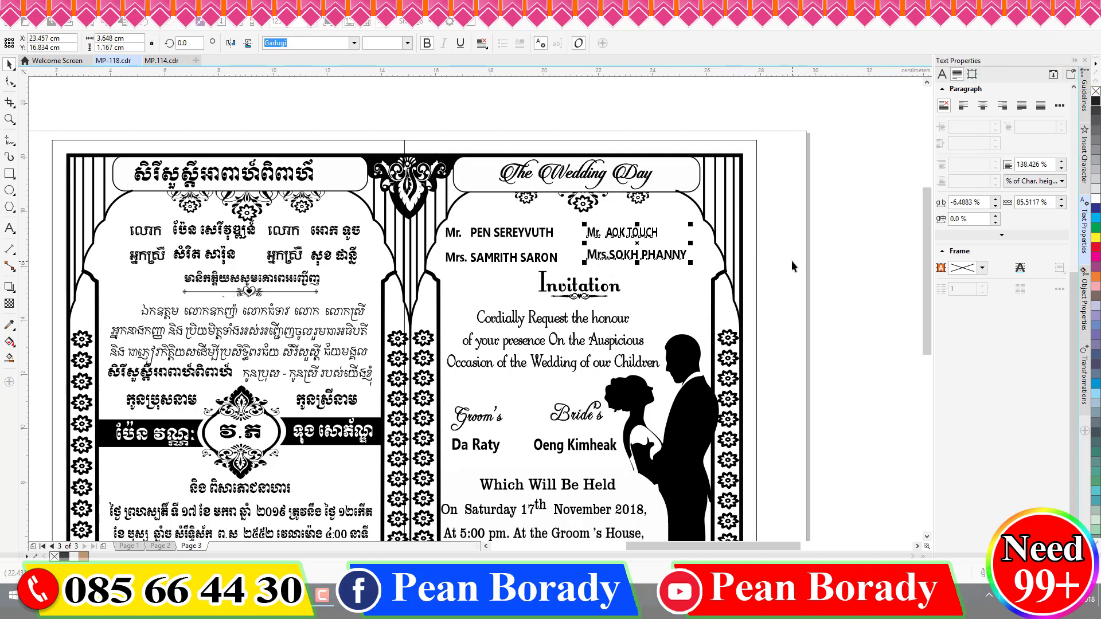
key(Right)
key(Right)
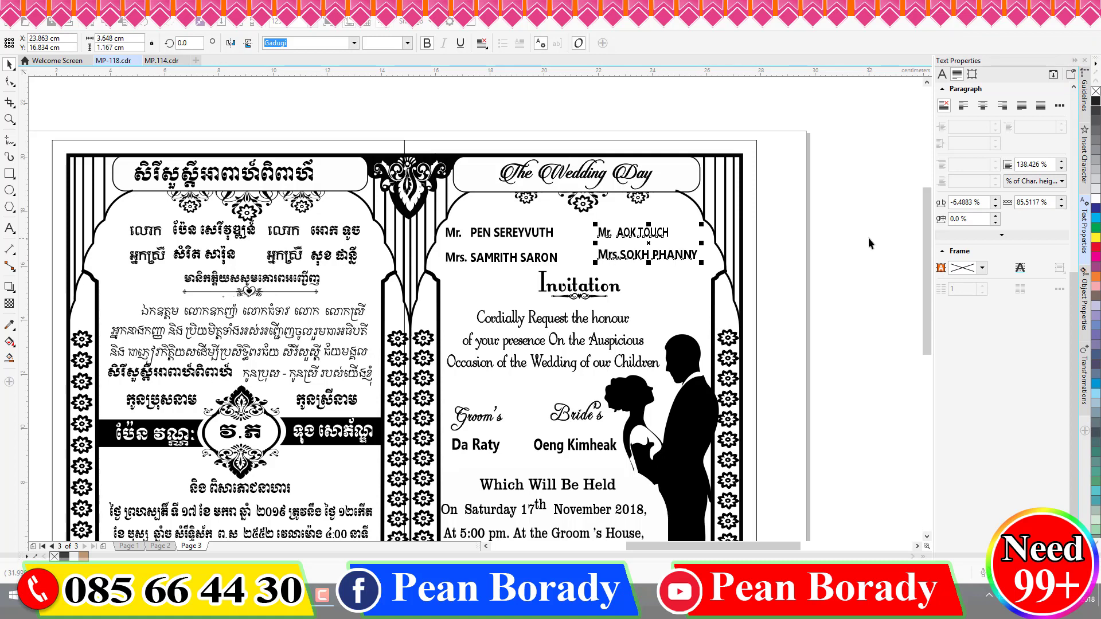
key(ctrl+k)
- Stretch the father's name line slightly wider by dragging its side handle
click(664, 237)
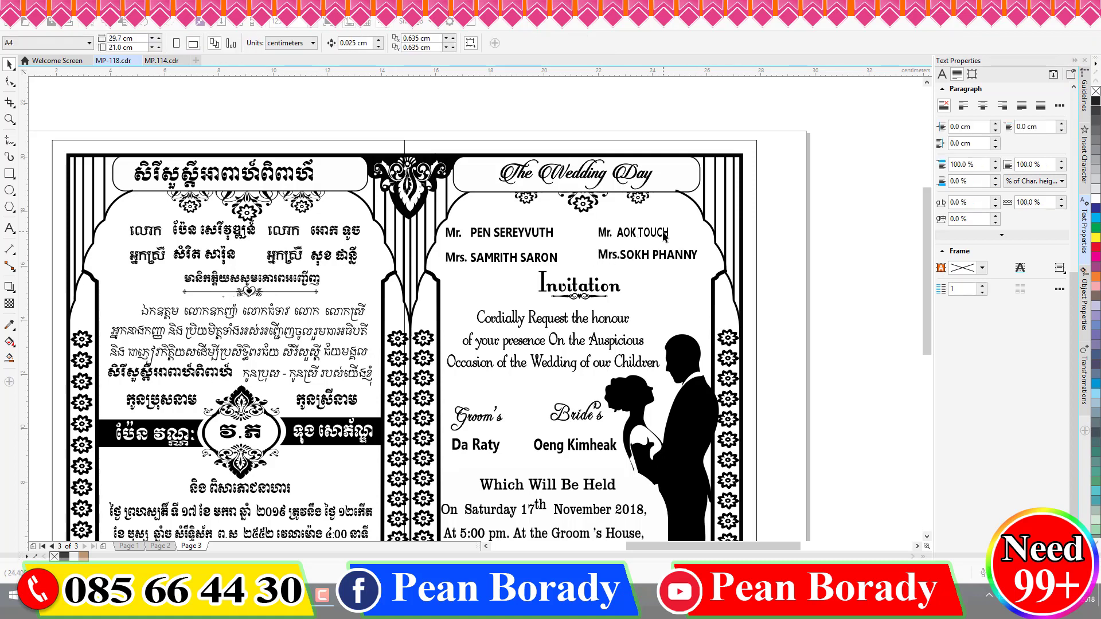
click(643, 257)
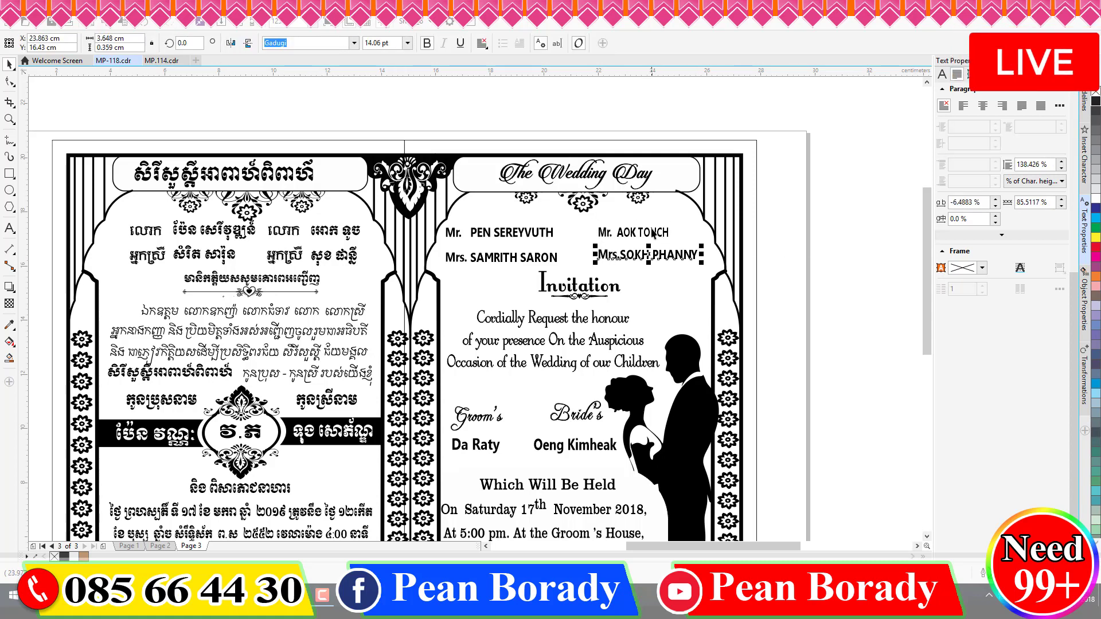
click(650, 236)
scroll(649, 235, up, 4)
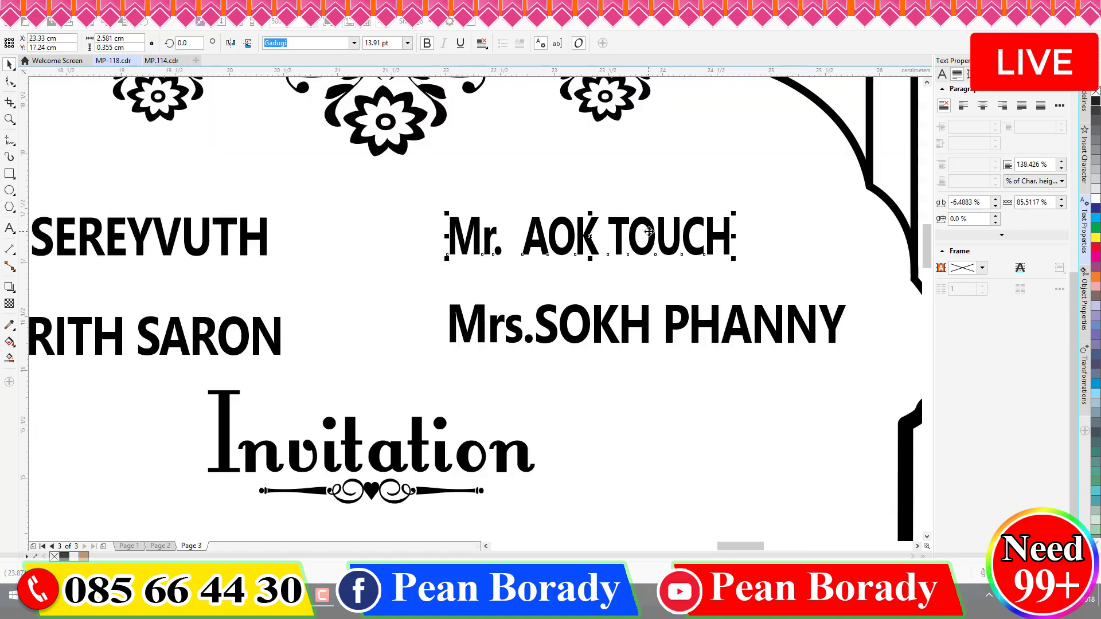
scroll(648, 231, down, 2)
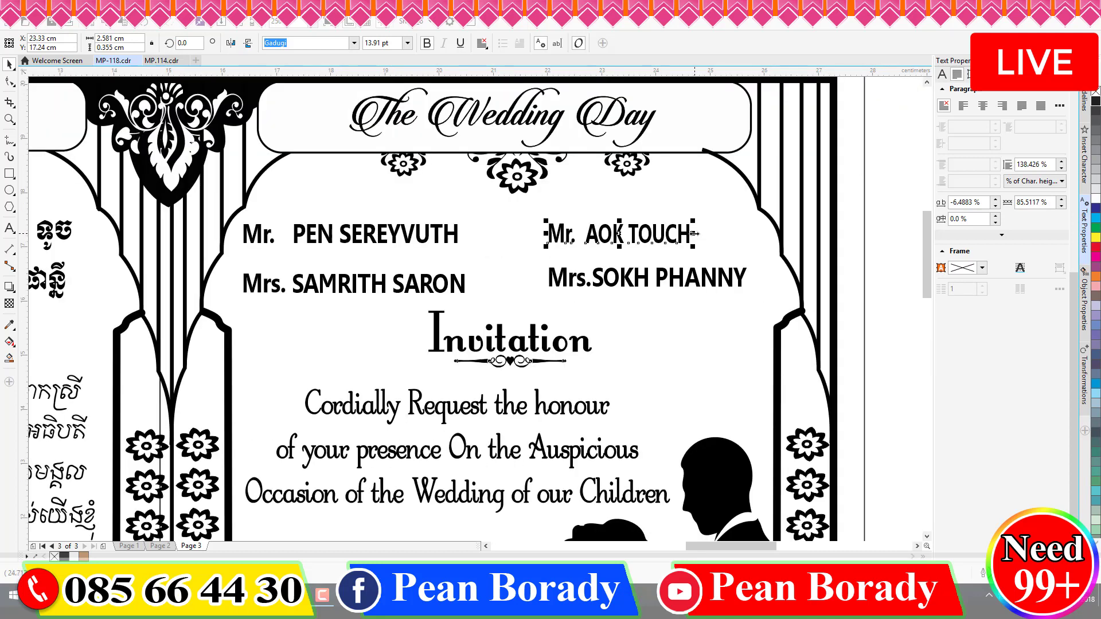
drag(694, 233, 713, 233)
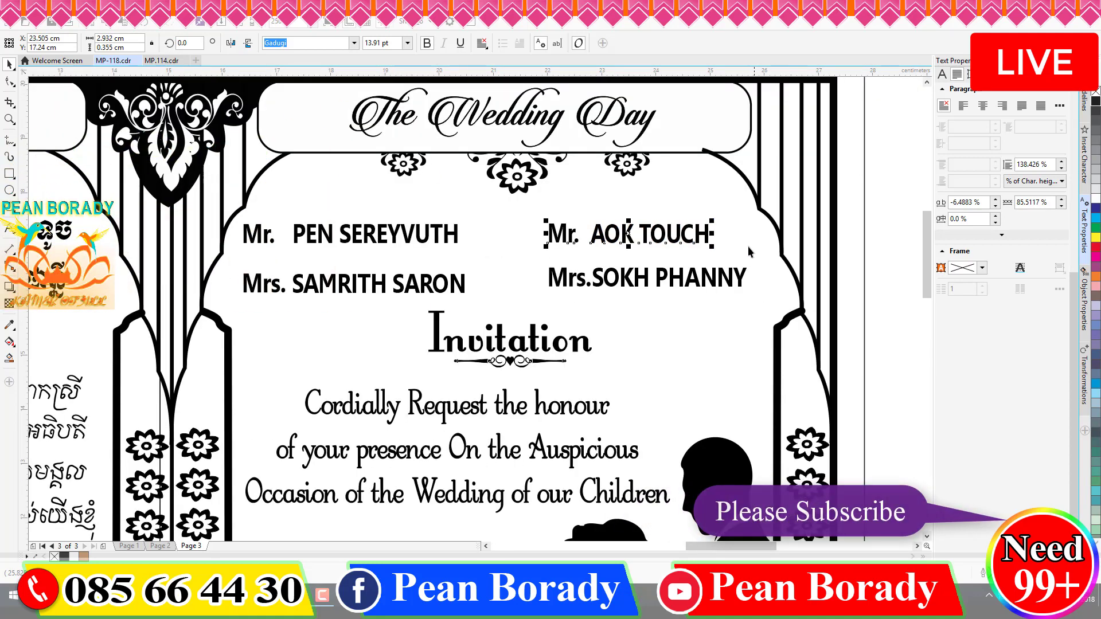
click(739, 245)
scroll(739, 246, down, 2)
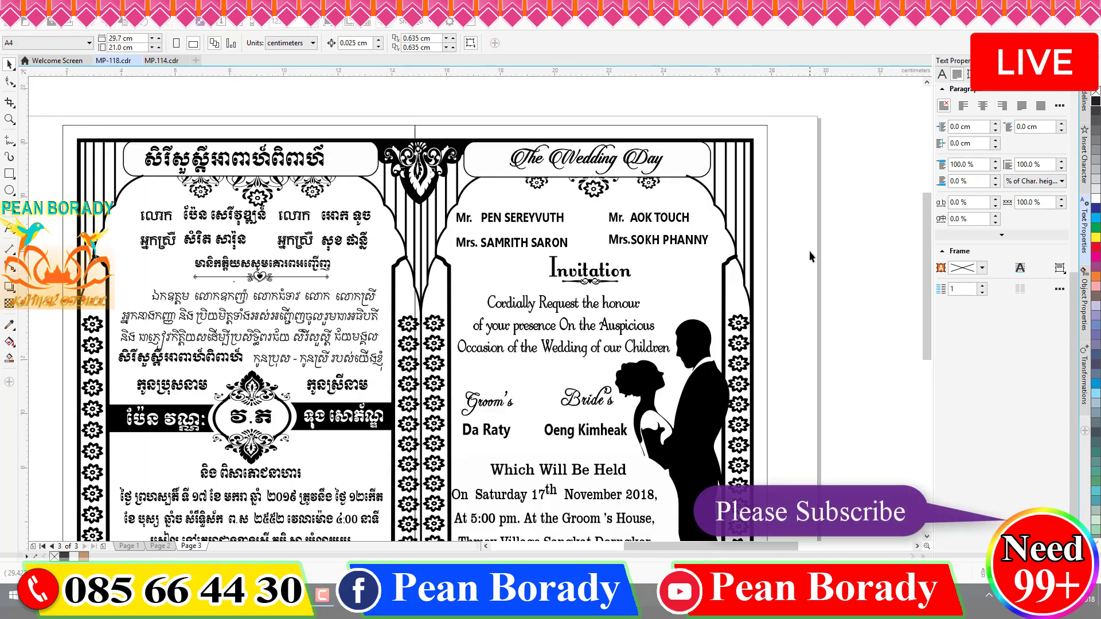
scroll(772, 212, down, 3)
scroll(747, 239, up, 5)
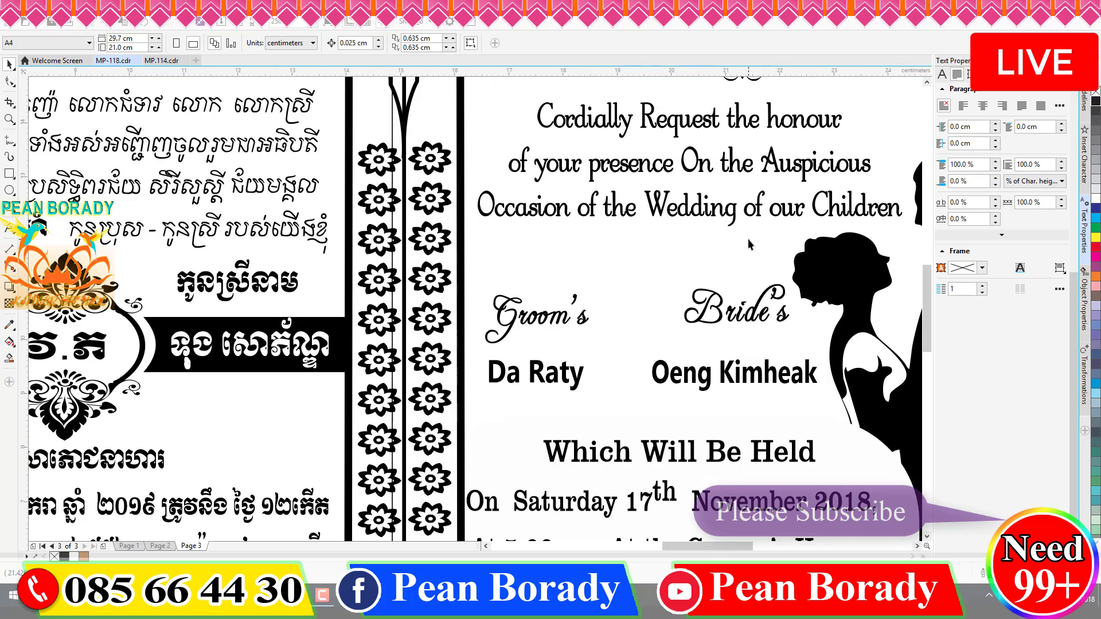
scroll(441, 239, down, 2)
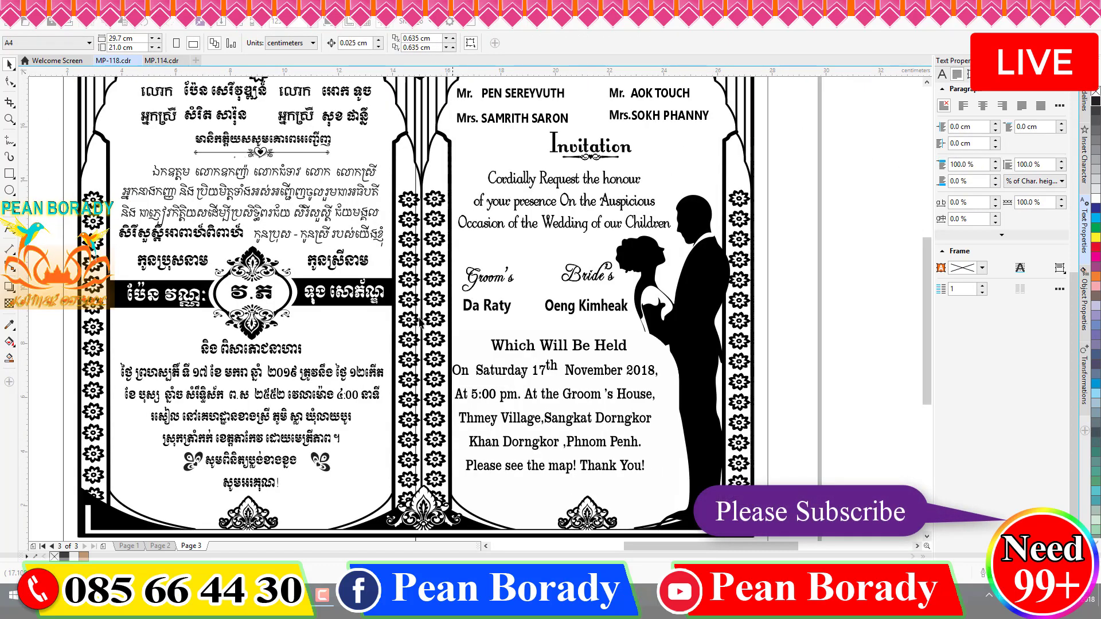
- Replace the couple line's groom and bride names with the new names in English capitals
click(9, 227)
drag(461, 306, 538, 310)
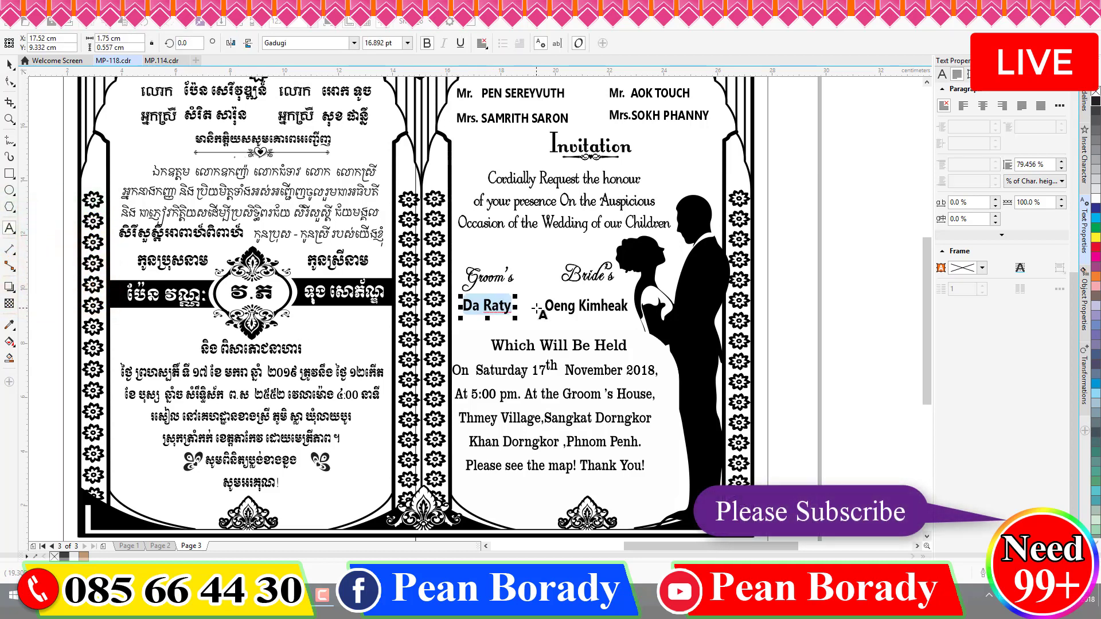
key(BackSpace)
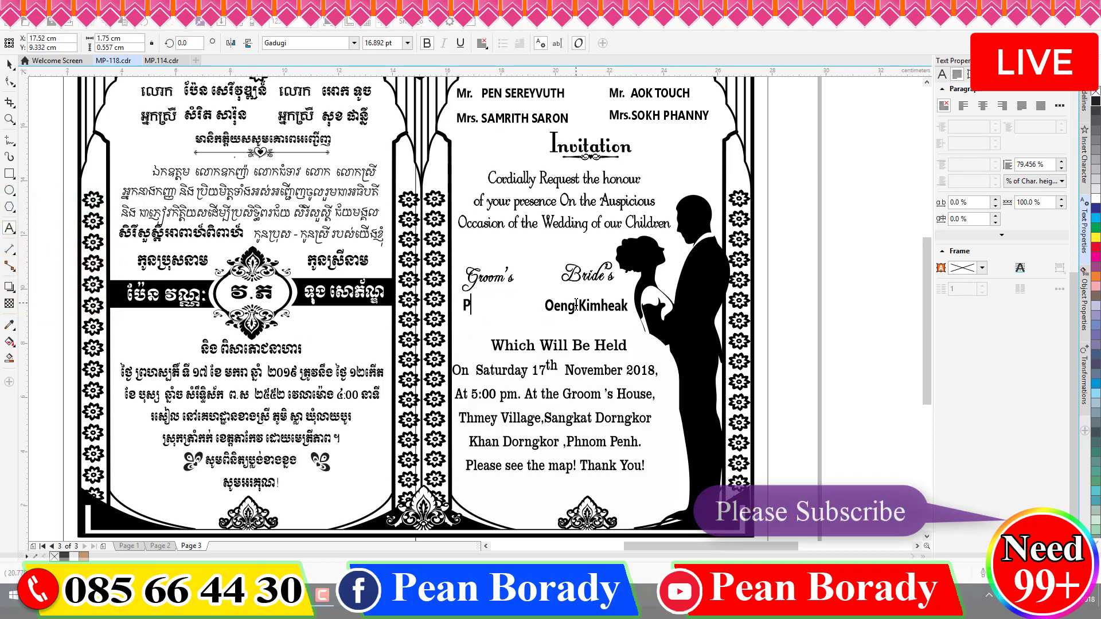
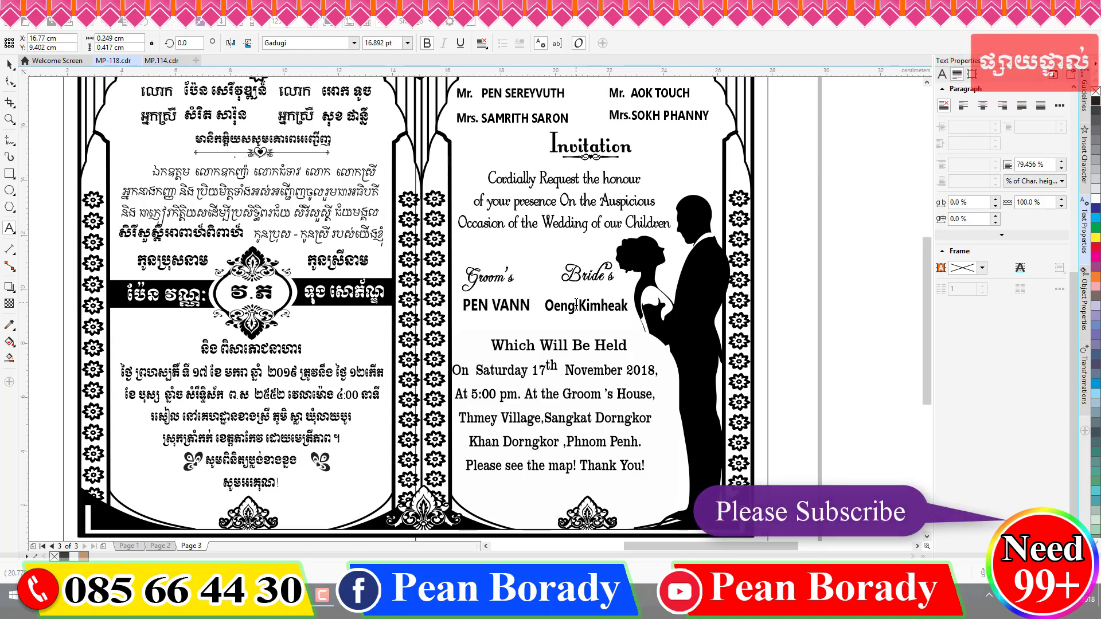
click(590, 305)
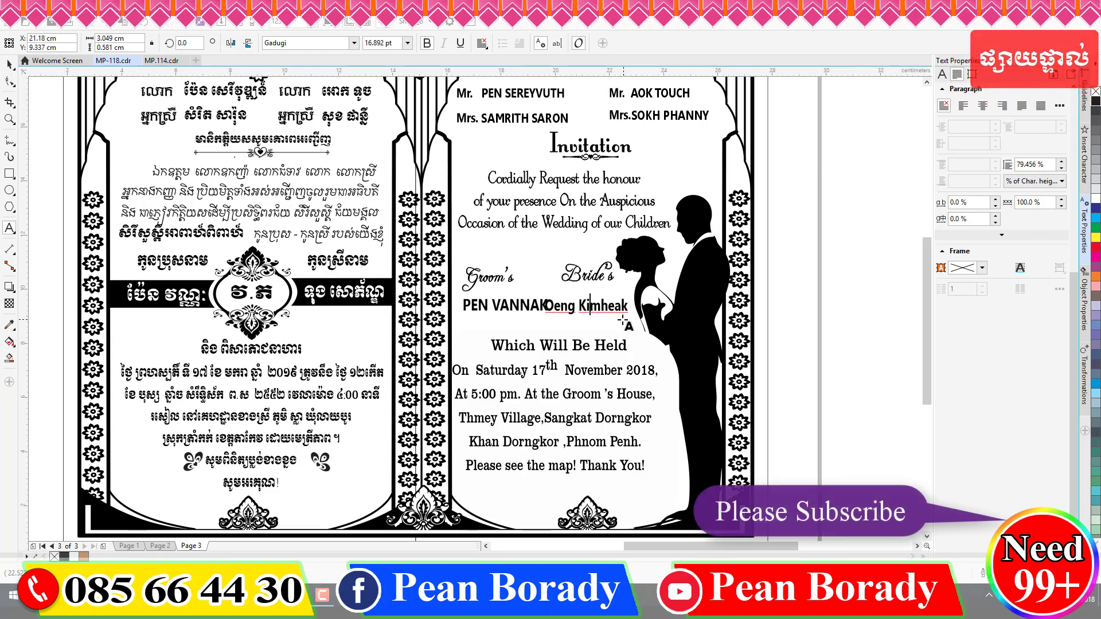
key(ctrl+a)
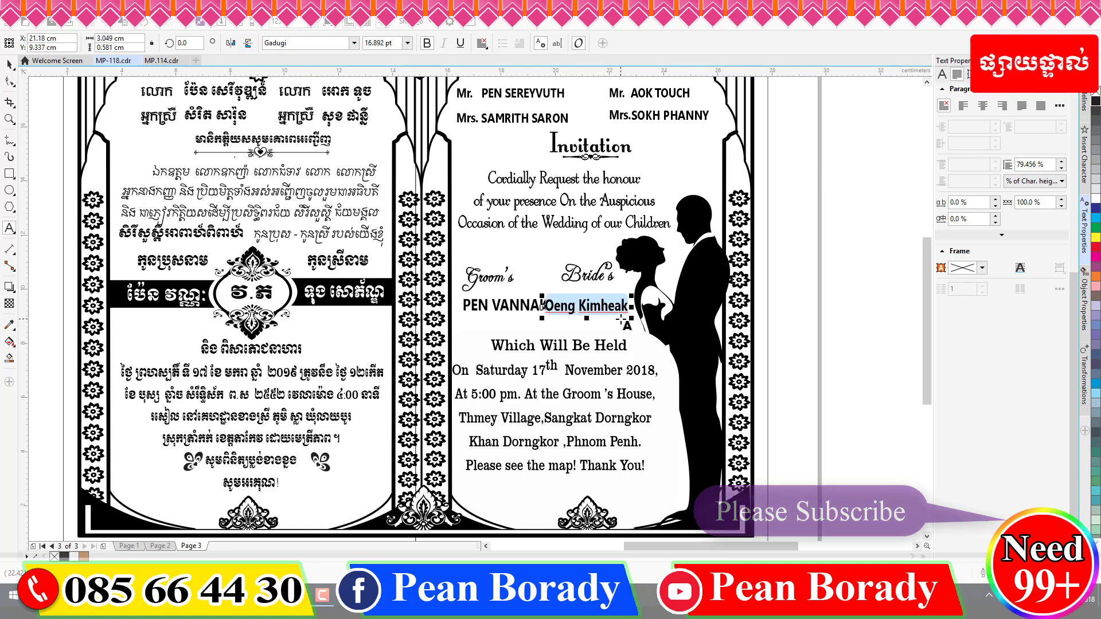
key(Delete)
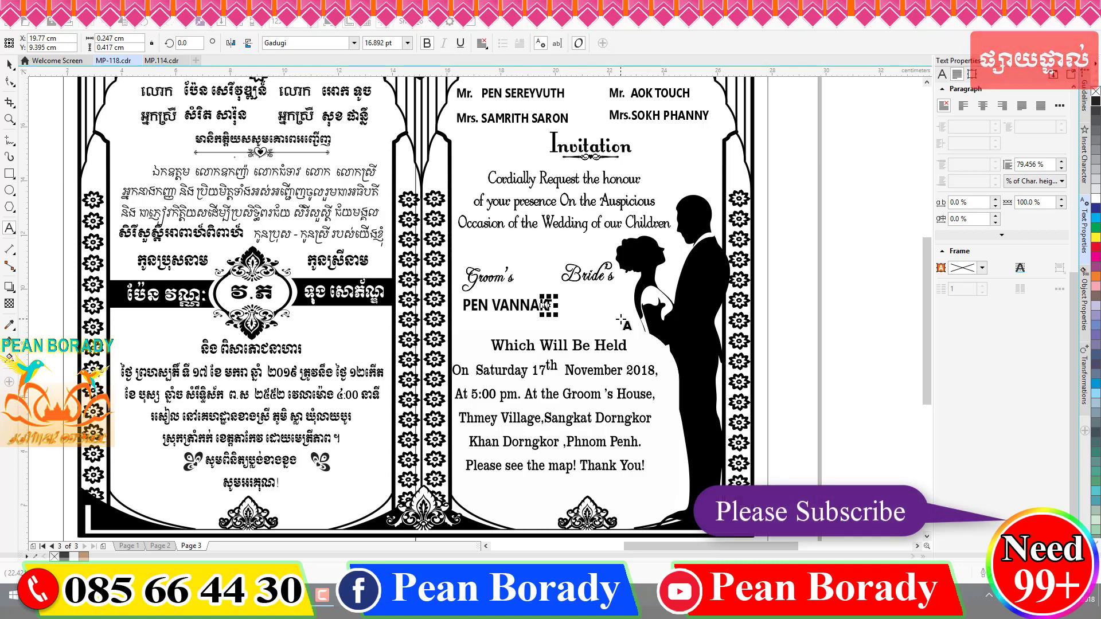
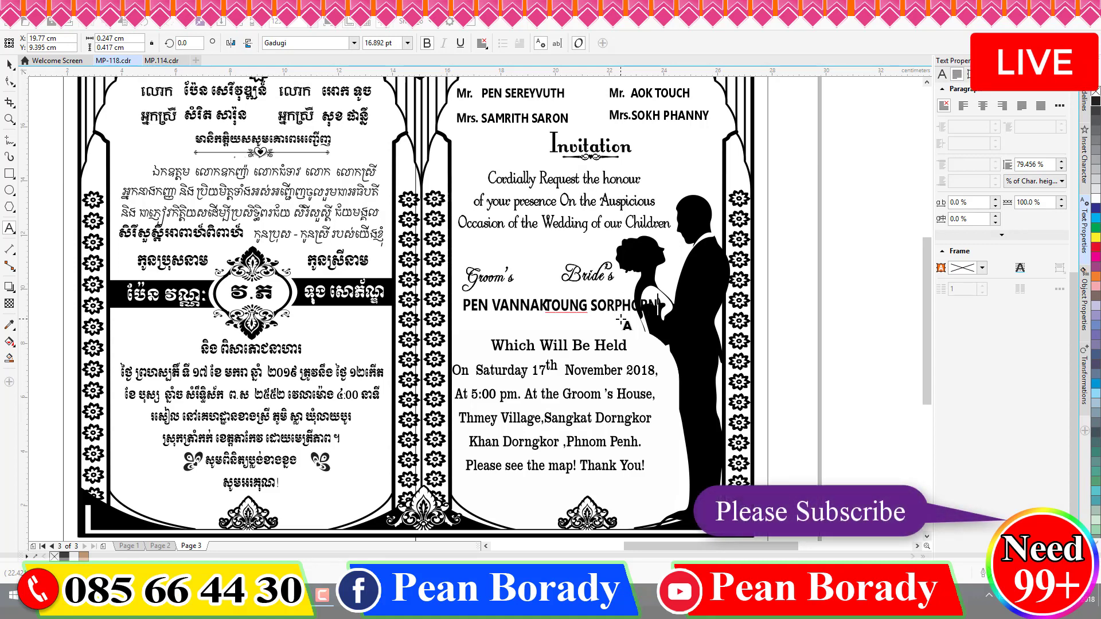
key(ctrl+space)
key(ctrl+space)
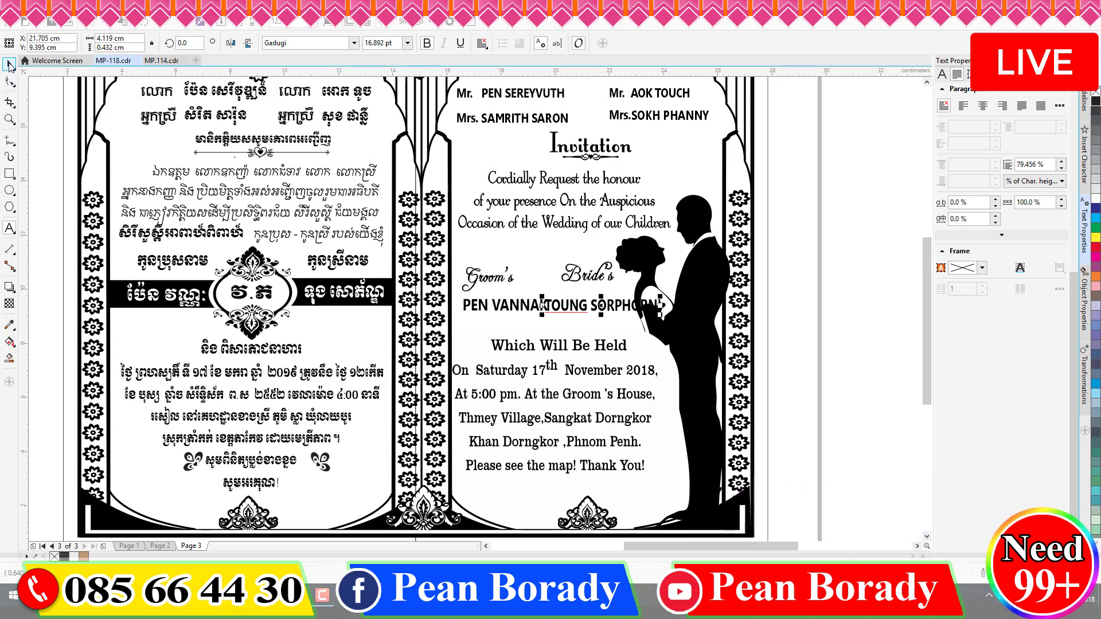
- Raise the Groom's label above the groom's name and move Bride's and the bride's name onto lower lines
drag(496, 284, 494, 259)
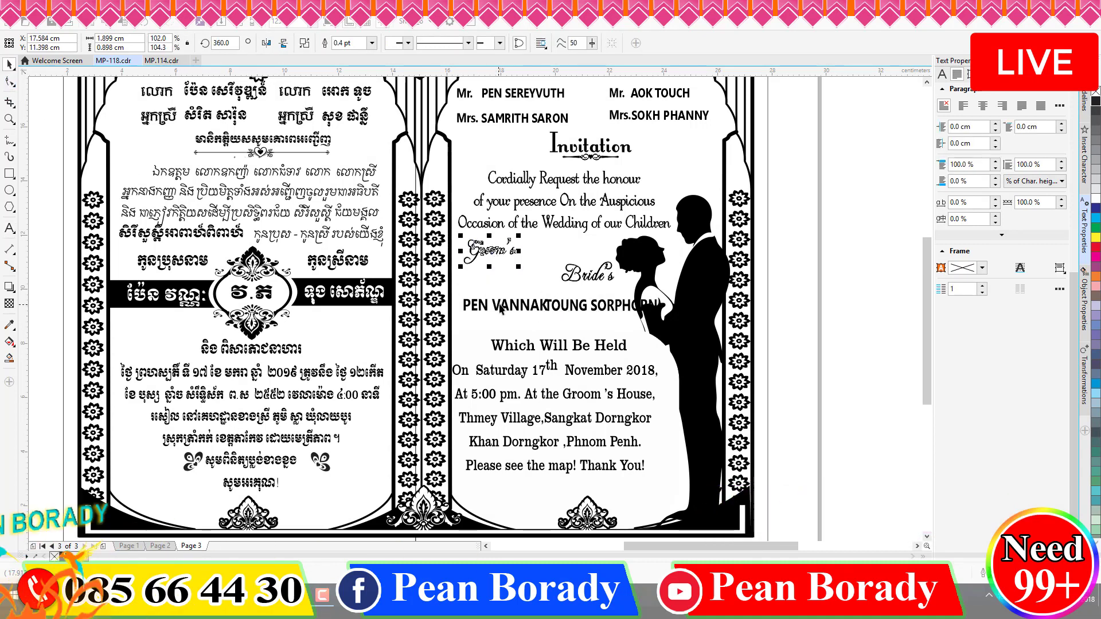
drag(507, 305, 507, 283)
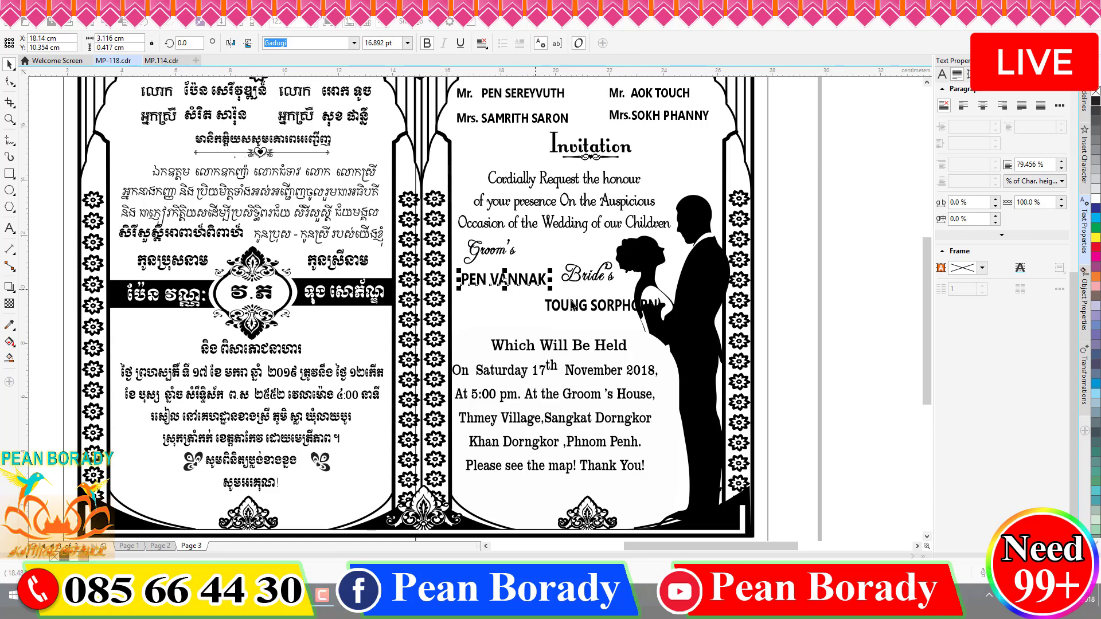
drag(571, 310, 543, 319)
click(578, 283)
click(579, 284)
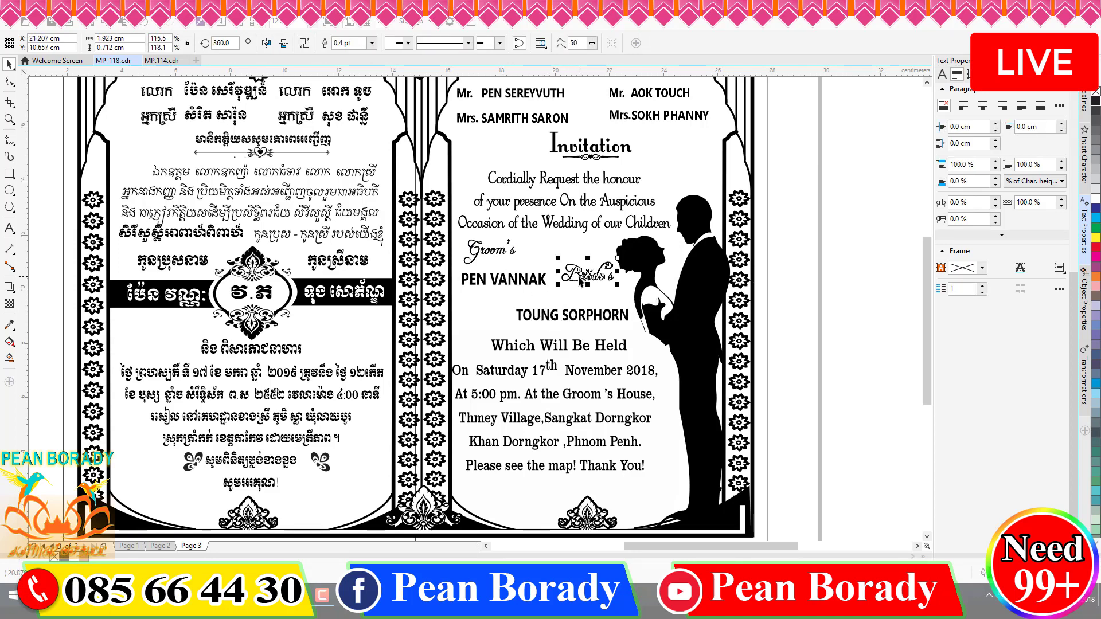
drag(579, 284, 582, 296)
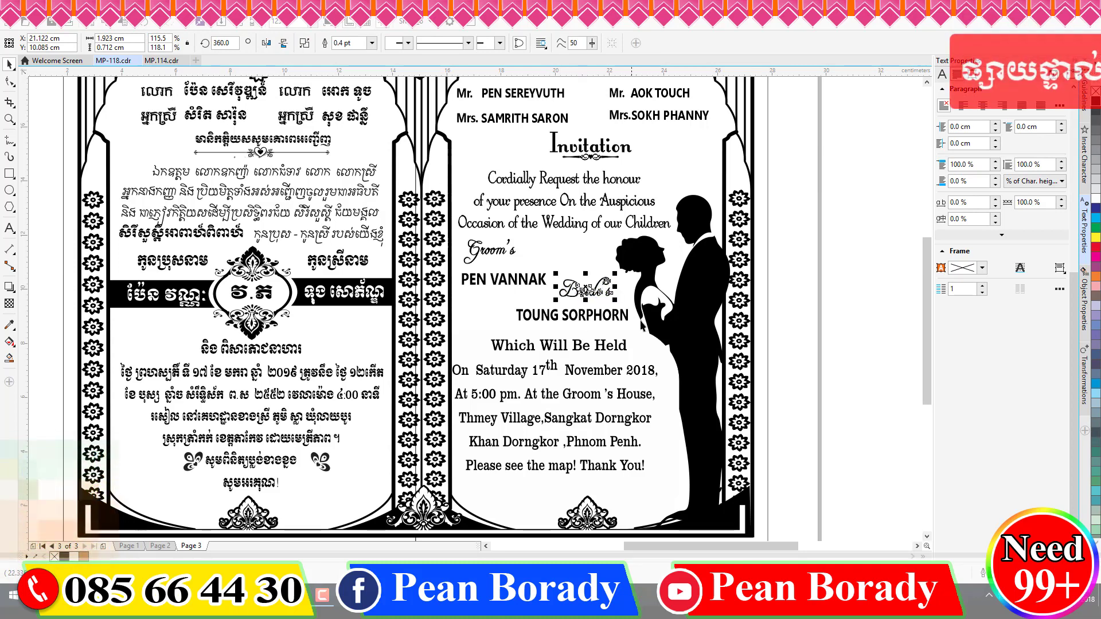
click(845, 304)
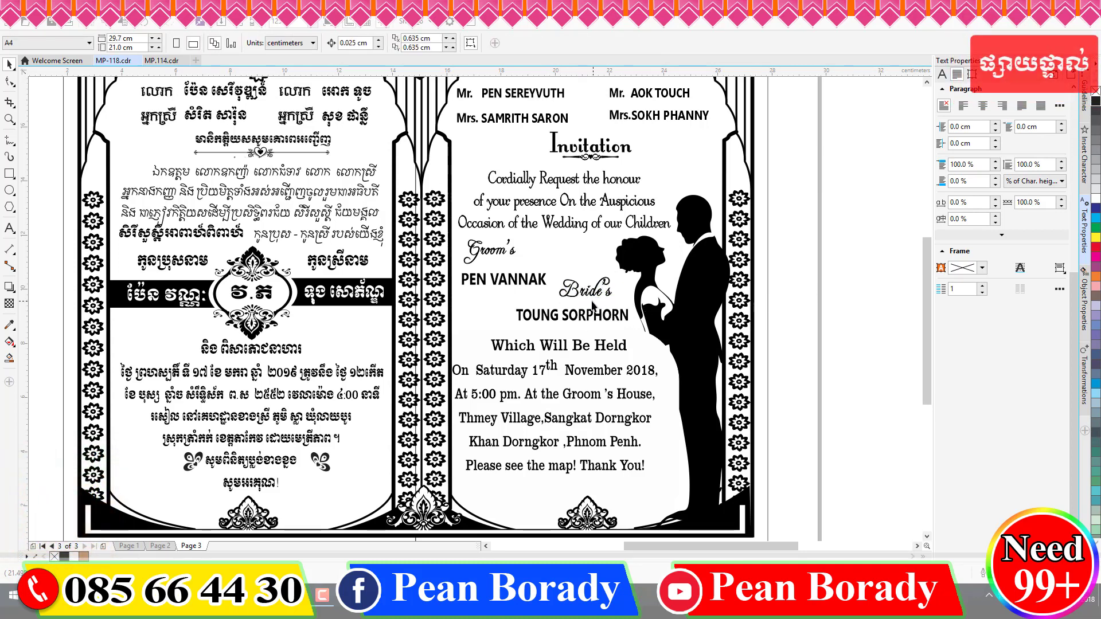
click(587, 321)
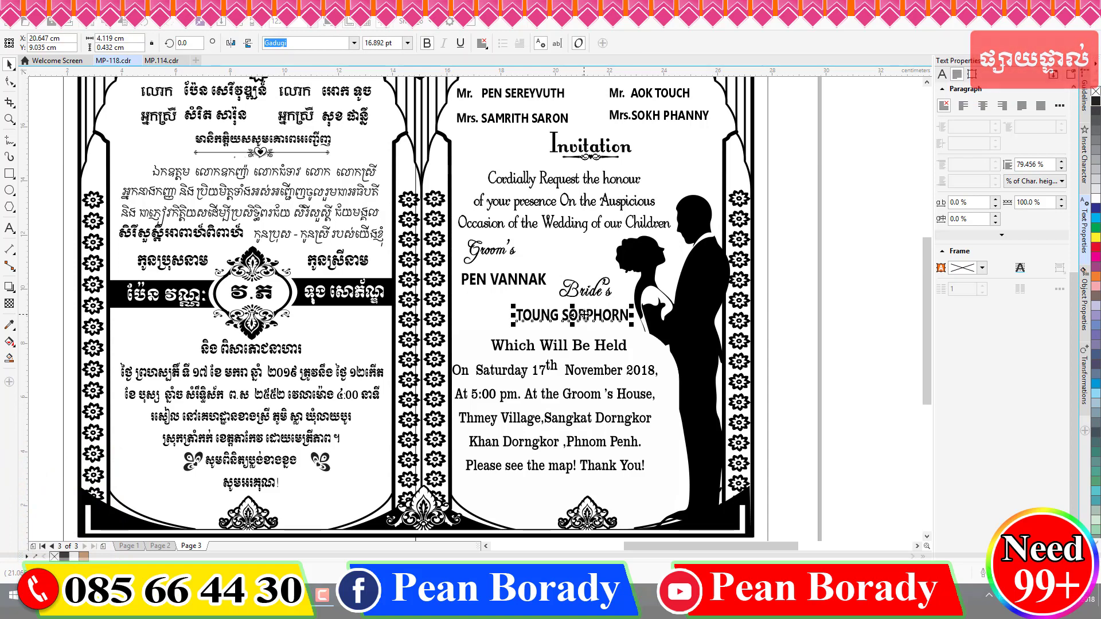
drag(587, 317, 584, 293)
- Fine-tune the Groom's label position and select the Which Will Be Held line
click(593, 290)
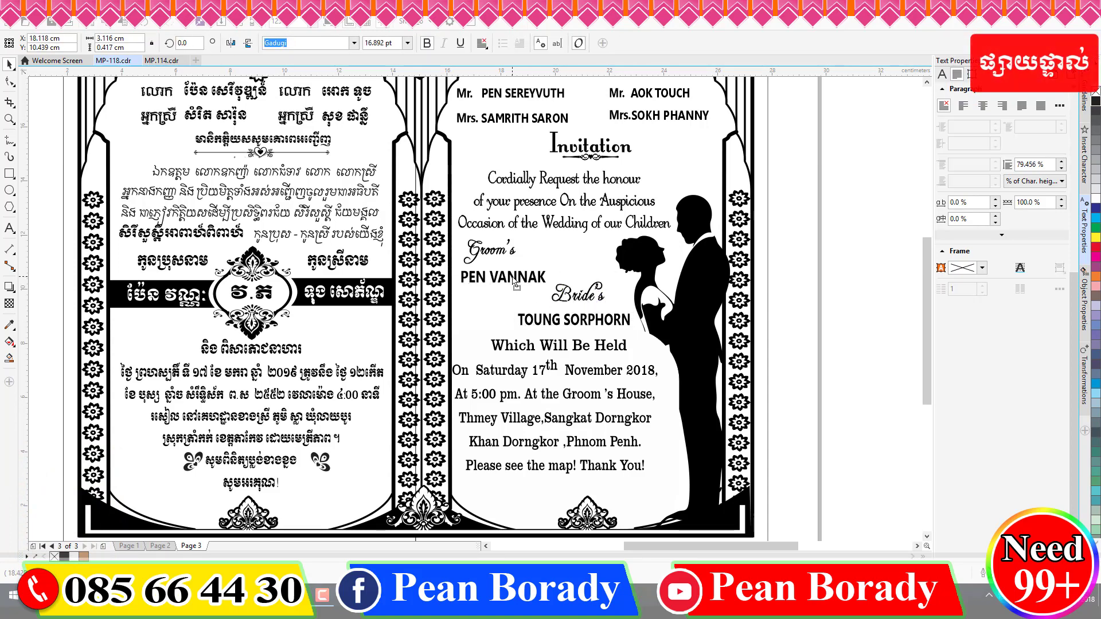
click(508, 252)
drag(508, 252, 513, 254)
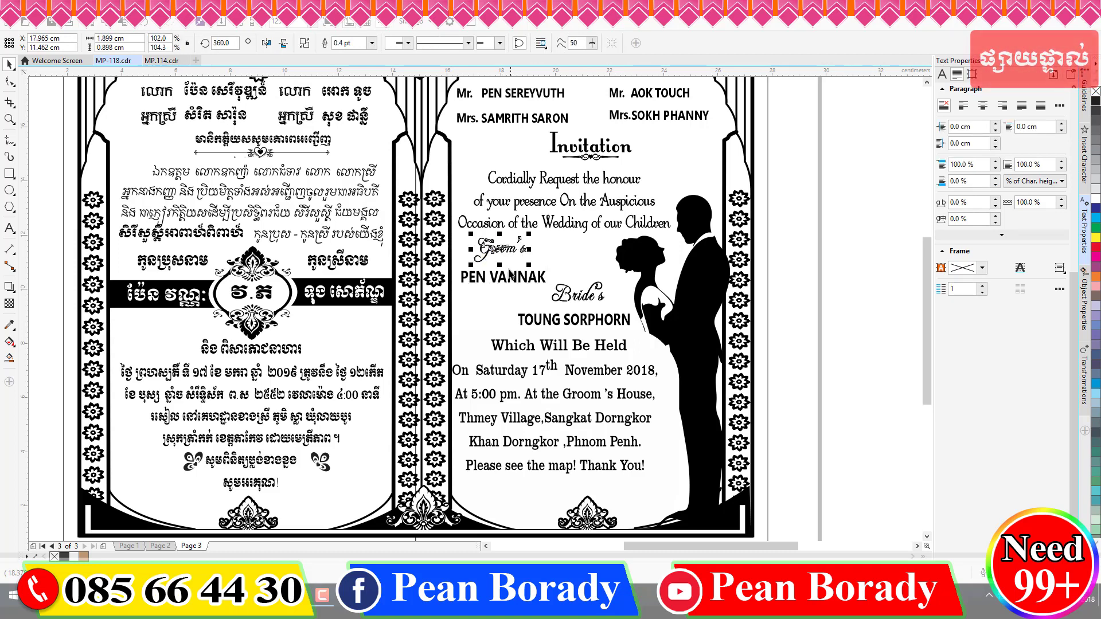
click(507, 279)
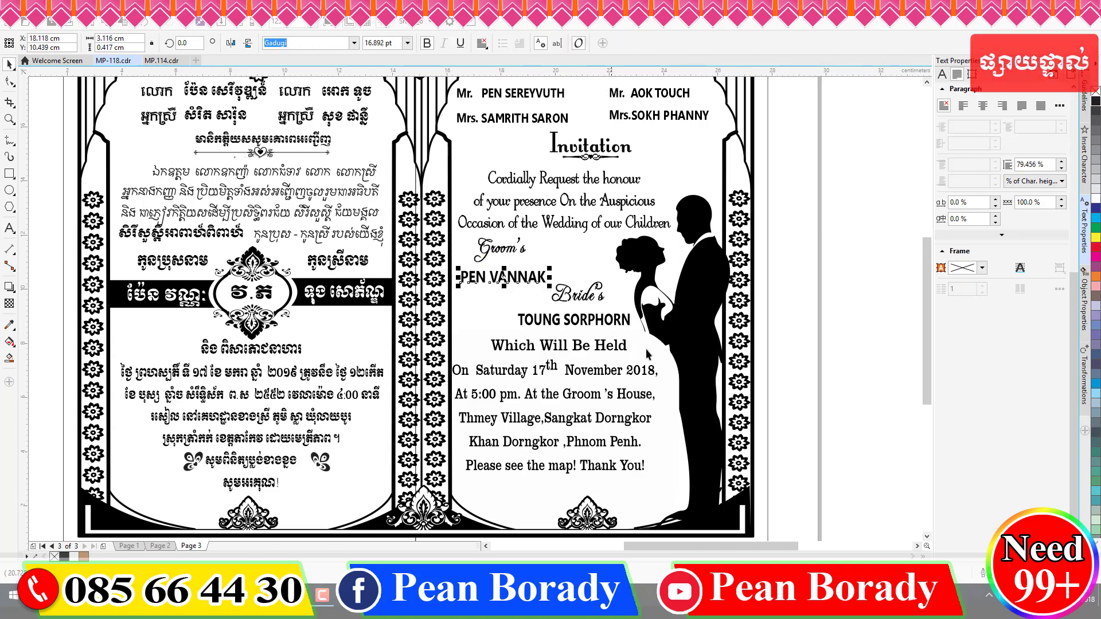
click(840, 356)
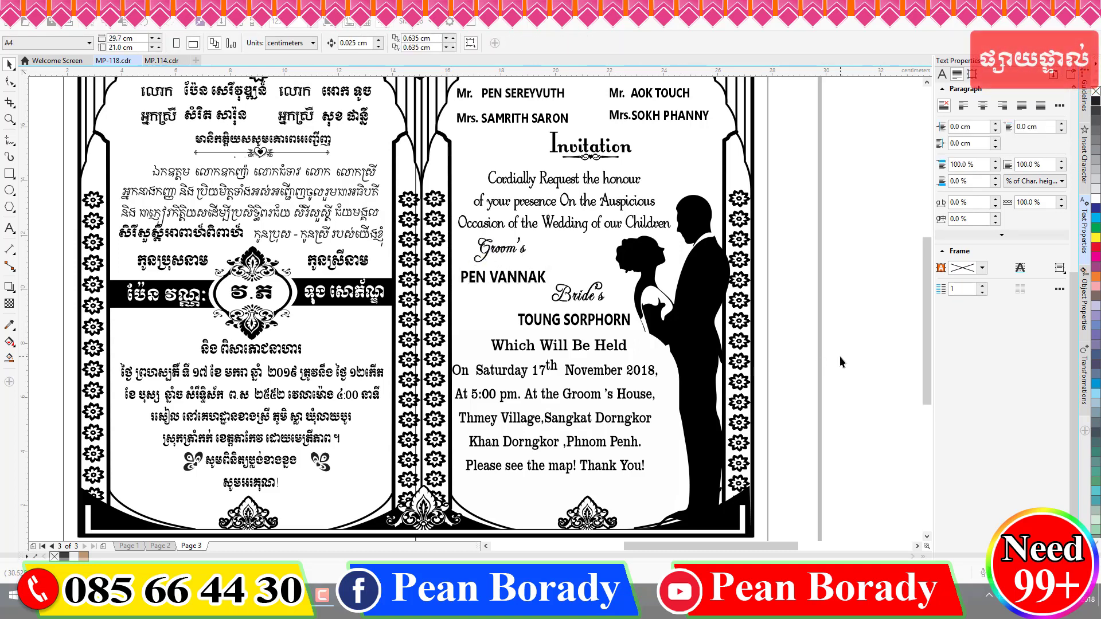
click(568, 346)
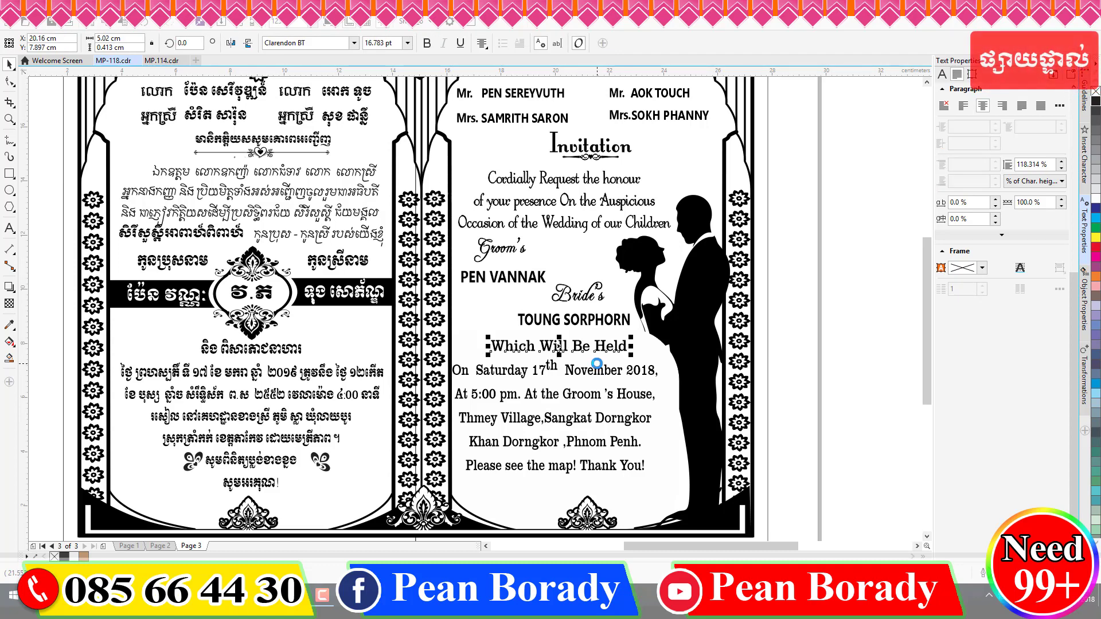
click(352, 44)
click(353, 43)
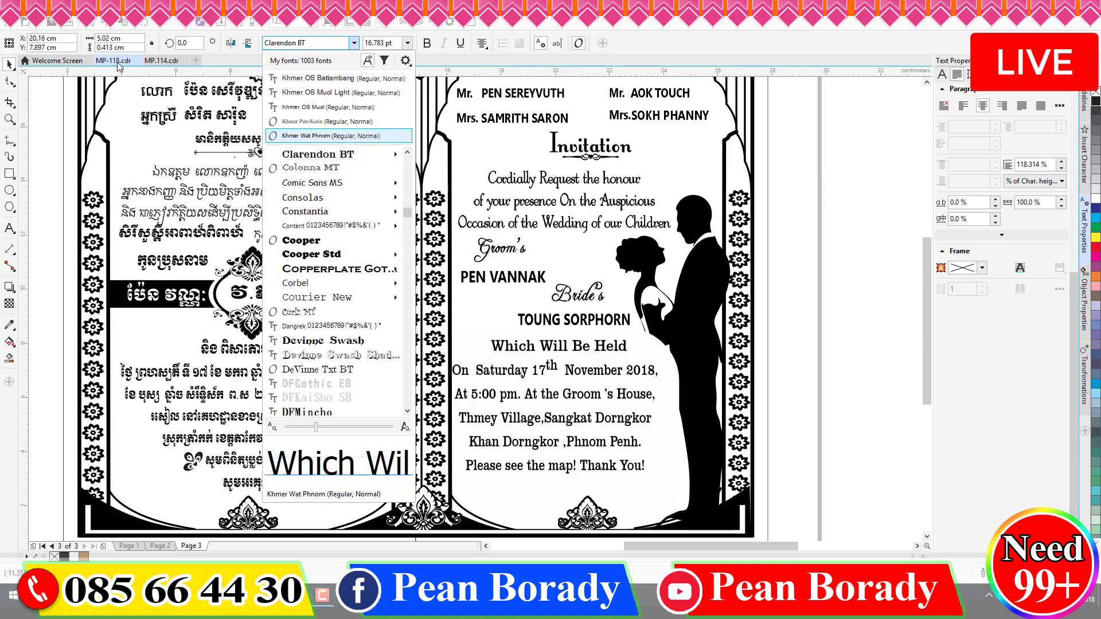
click(162, 61)
click(162, 60)
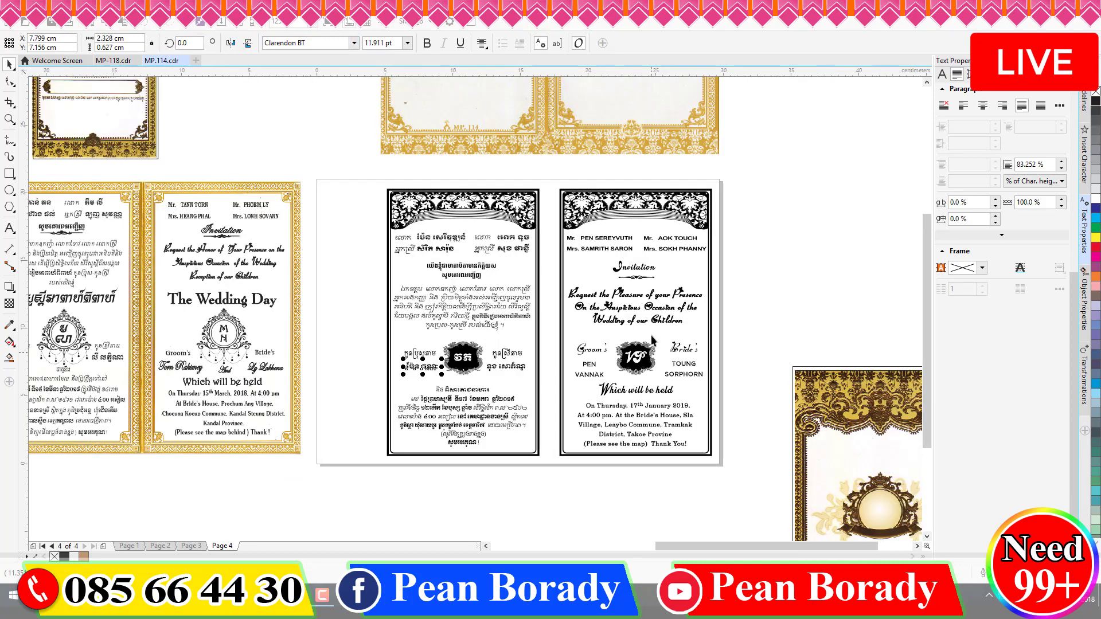
click(623, 393)
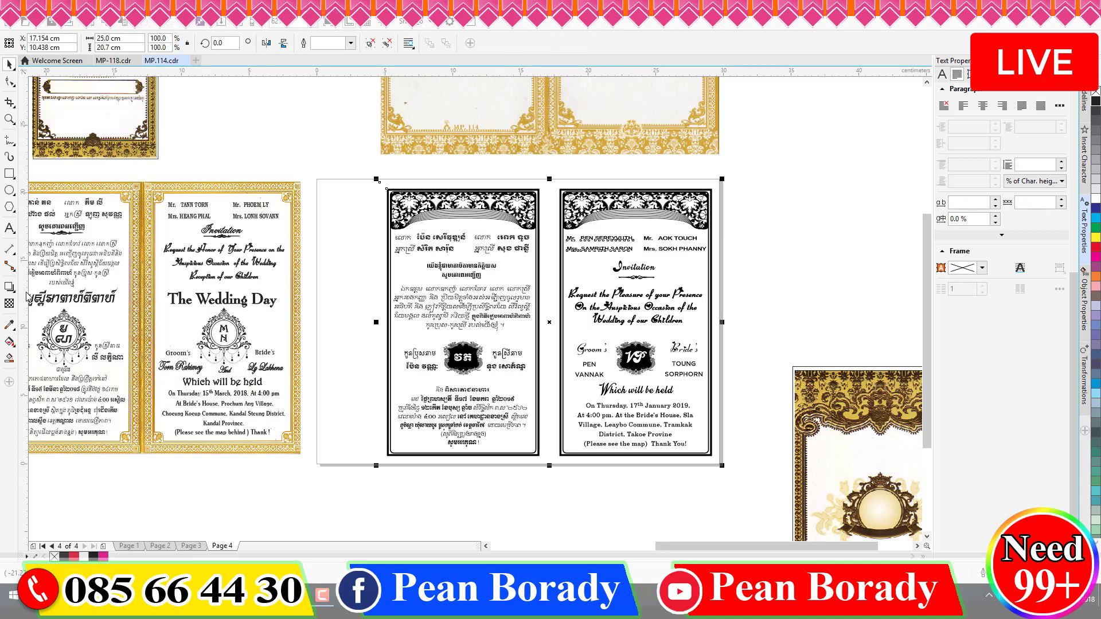
click(9, 227)
click(642, 391)
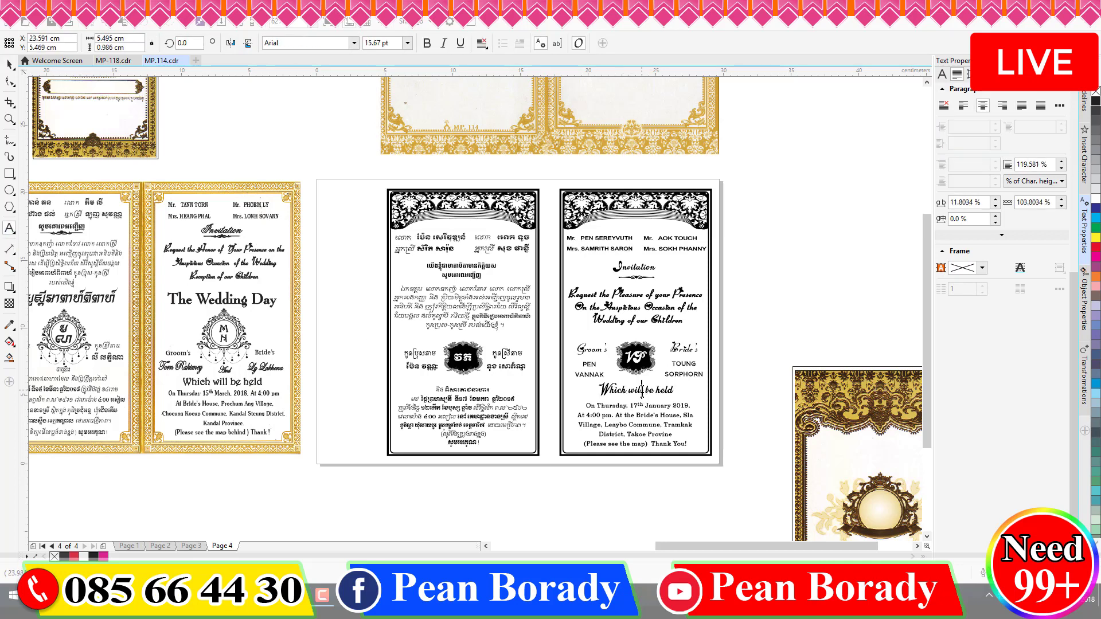
drag(264, 43, 326, 41)
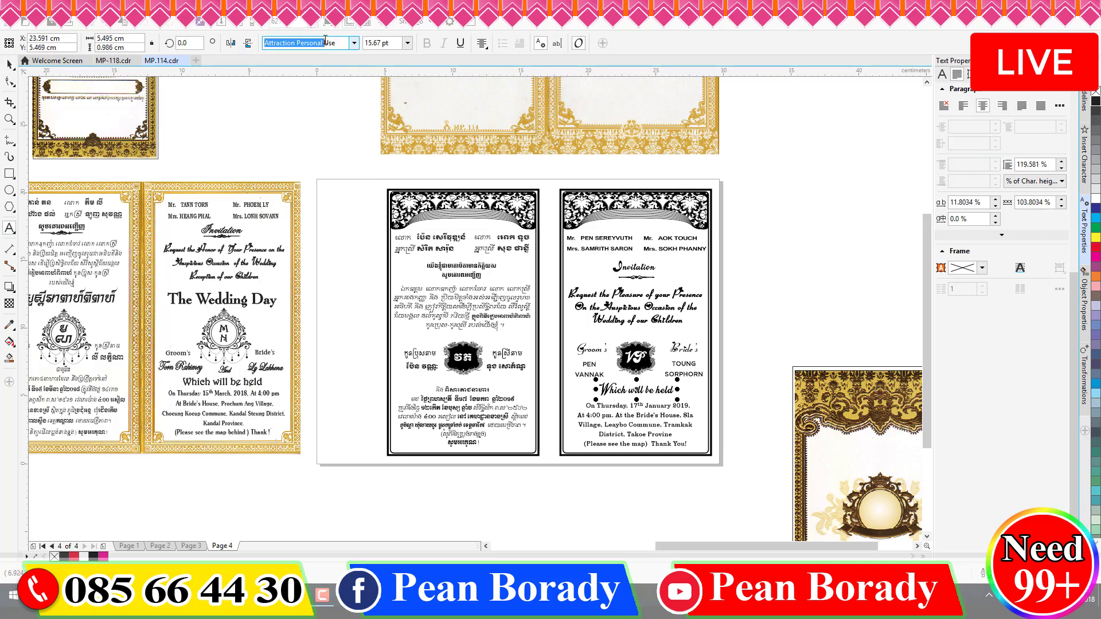
click(331, 43)
key(ctrl+a)
key(ctrl+c)
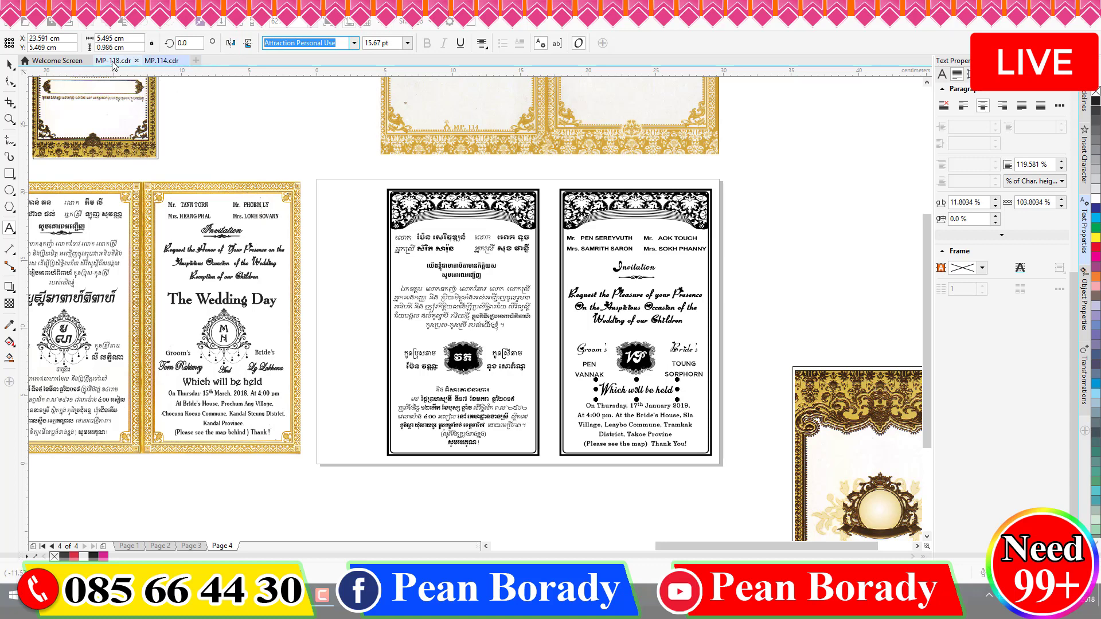
click(114, 61)
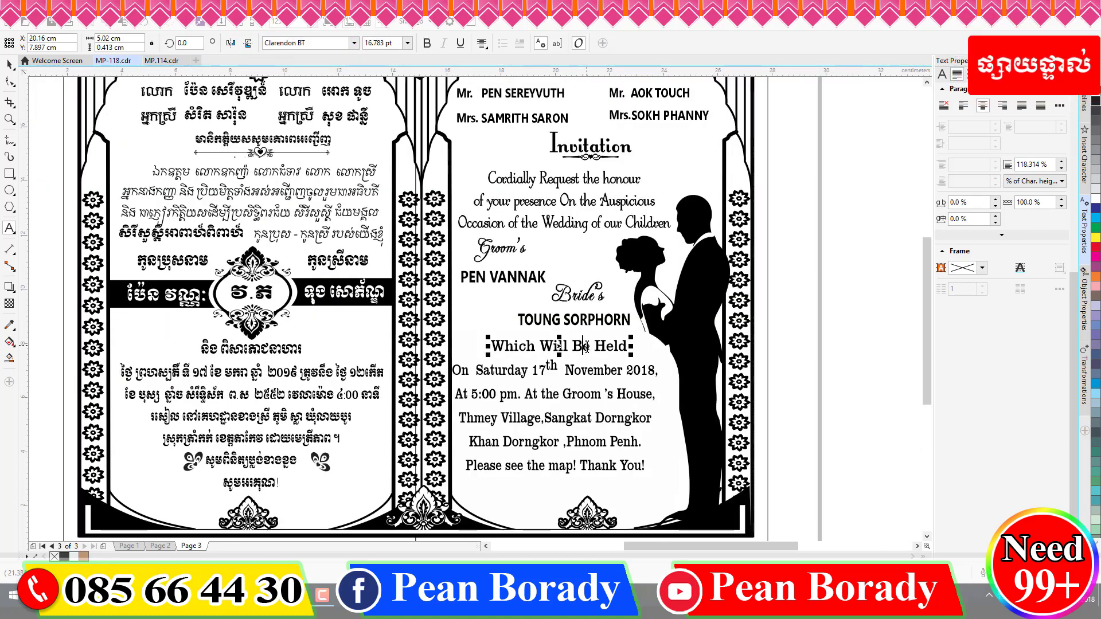
- Set the Which Will Be Held line in the Attraction Personal Use font
key(ctrl+a)
click(311, 41)
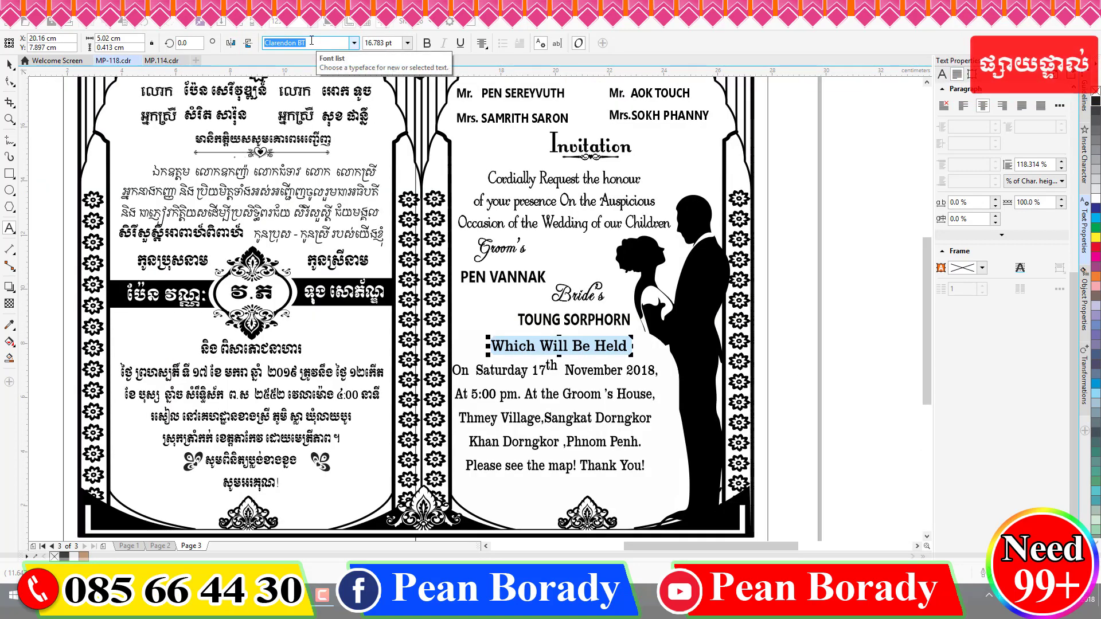
key(ctrl+v)
key(Return)
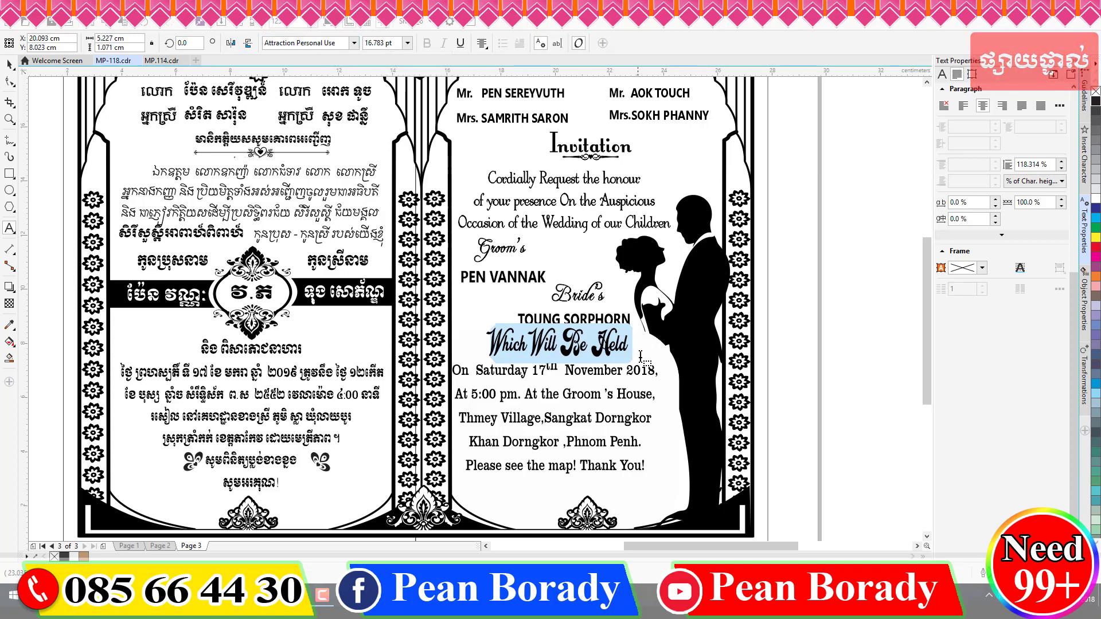
click(9, 63)
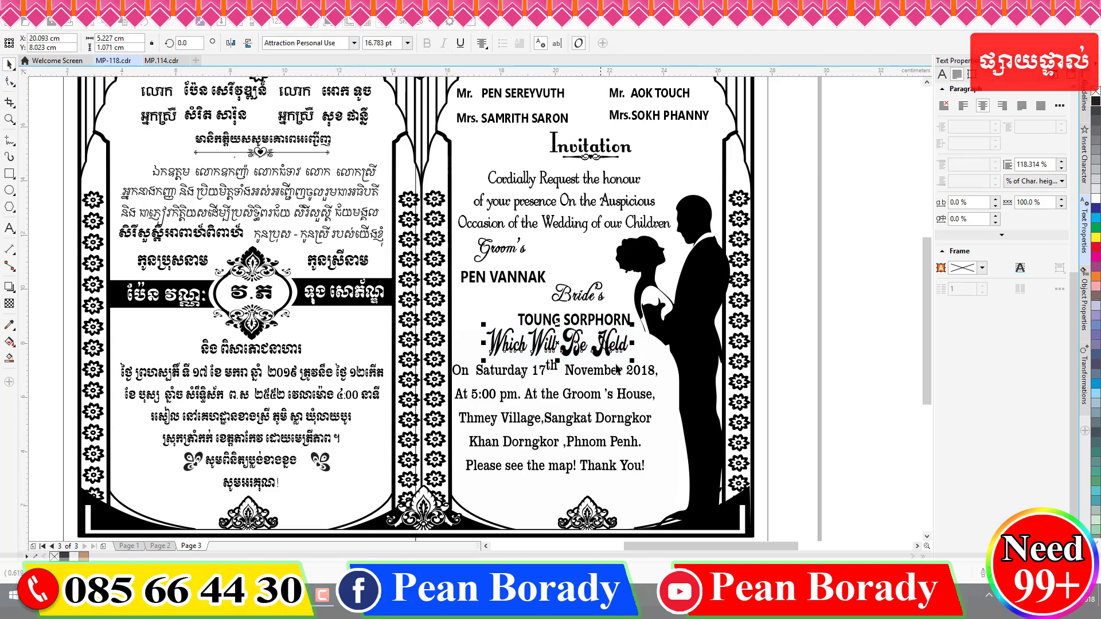
- Resize the Which Will Be Held line with its handles, making it narrower and shorter
drag(633, 342, 657, 343)
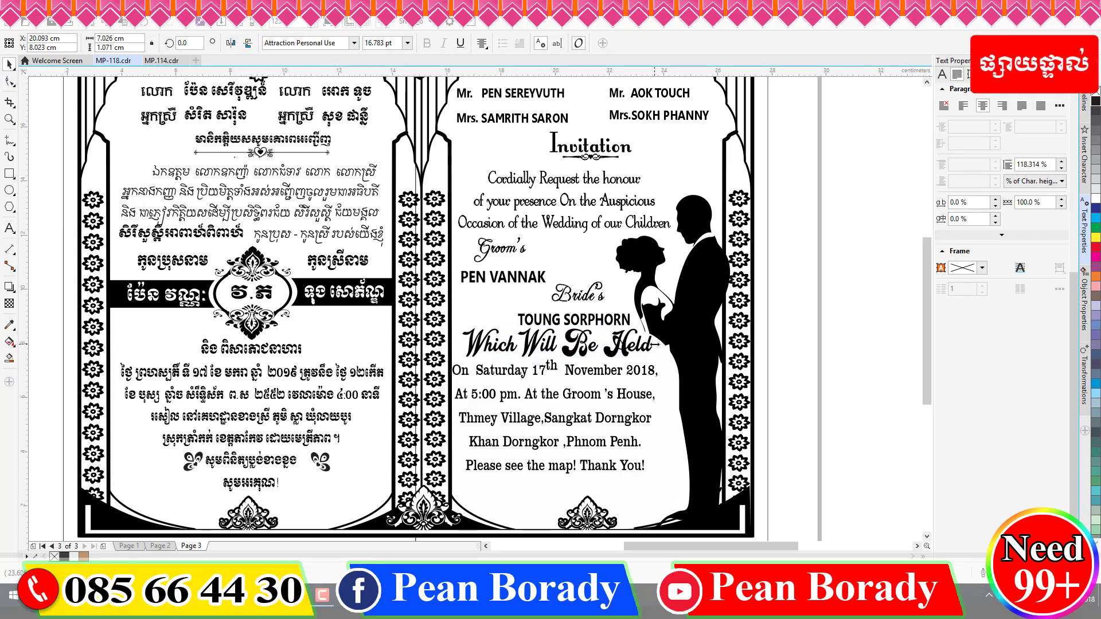
drag(557, 325, 556, 334)
drag(462, 353, 472, 351)
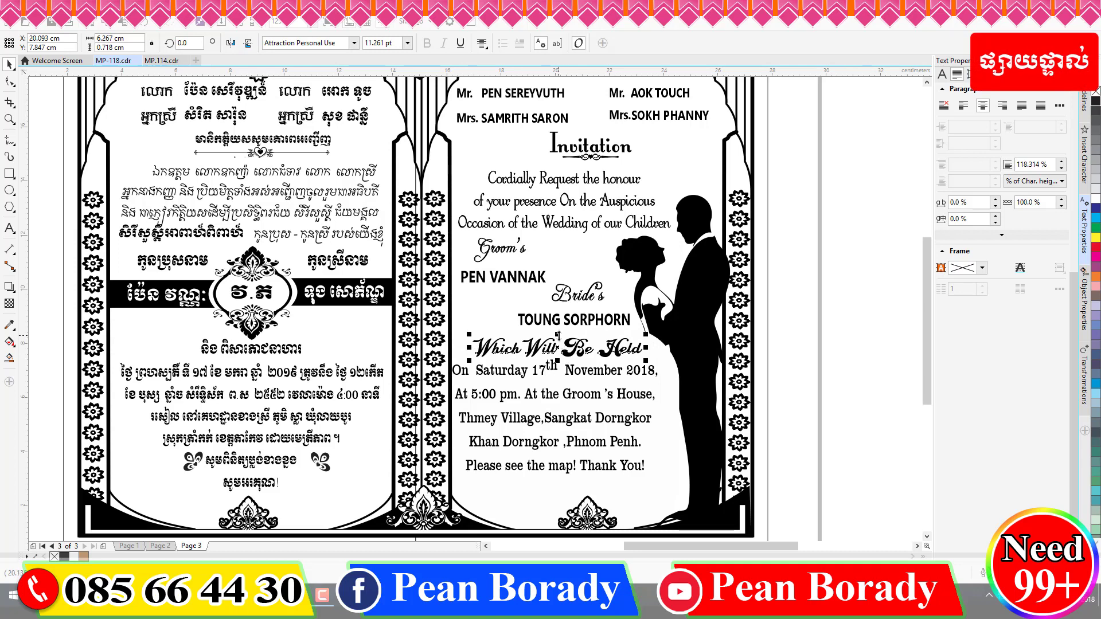
drag(559, 360, 559, 357)
drag(645, 348, 625, 347)
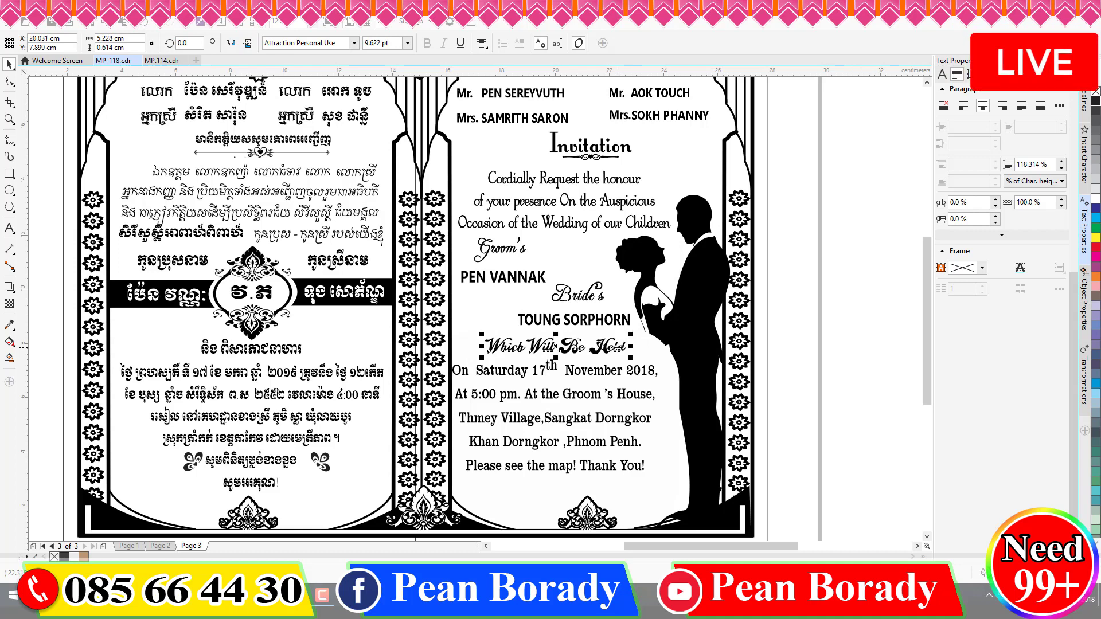
- Nudge the event details paragraph and the Which Will Be Held line slightly lower
click(570, 471)
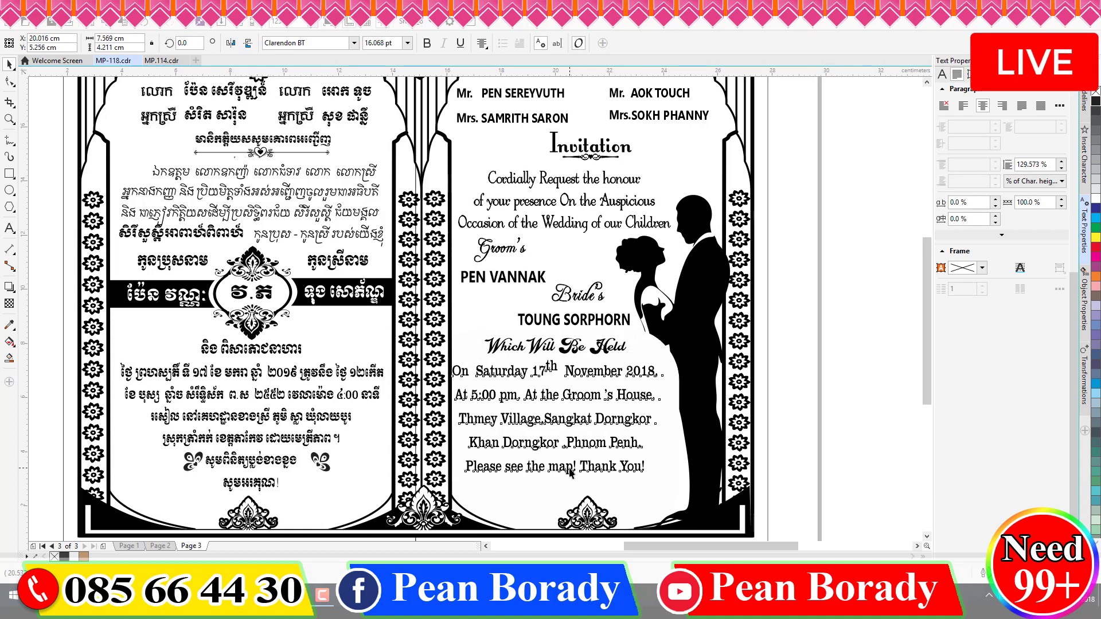
key(Down)
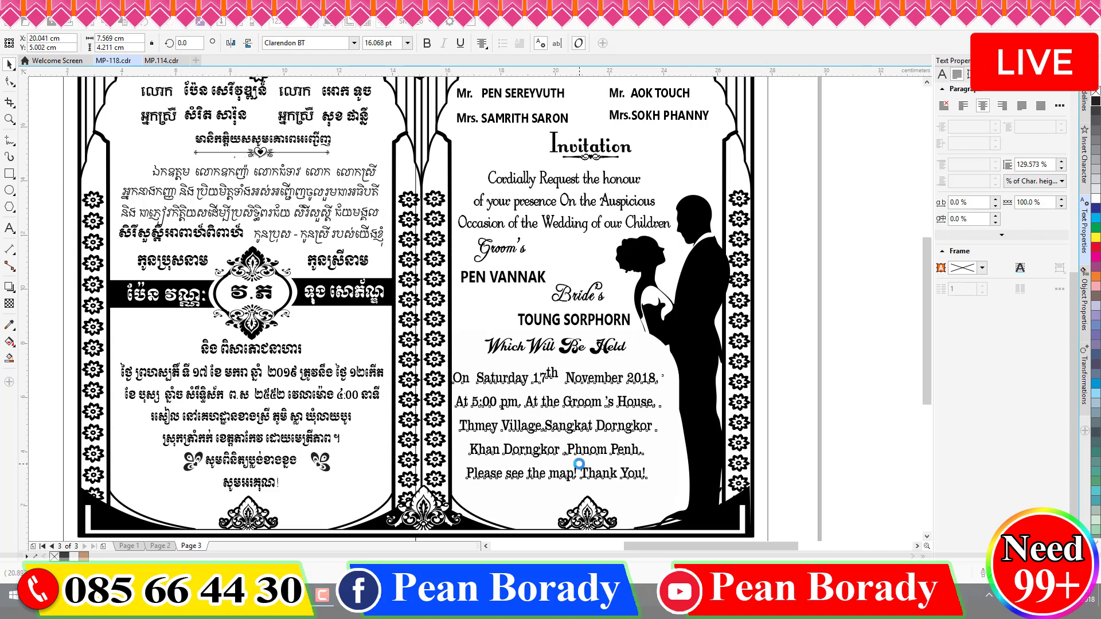
drag(585, 425, 590, 429)
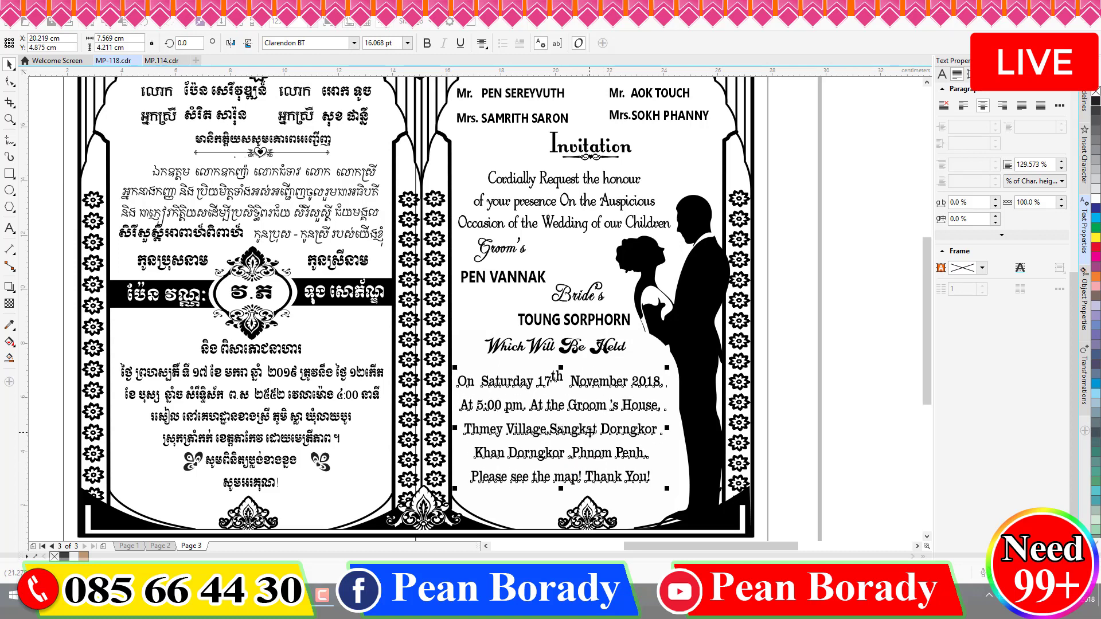
click(545, 351)
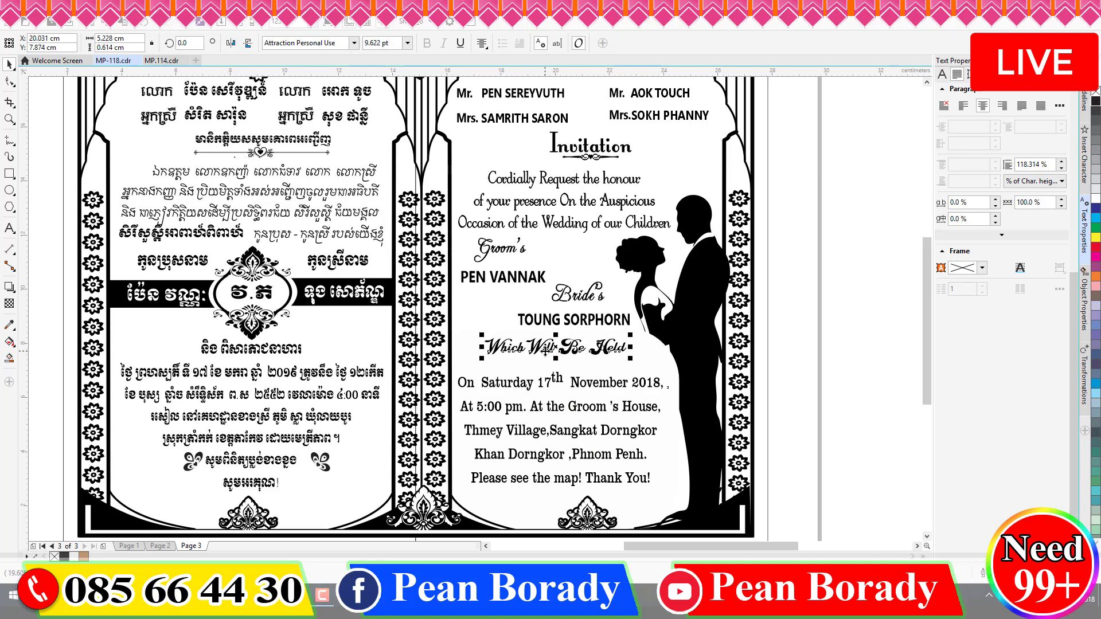
mouse_move(546, 351)
mouse_down()
mouse_move(557, 357)
mouse_move(556, 335)
mouse_move(539, 353)
mouse_up()
click(581, 394)
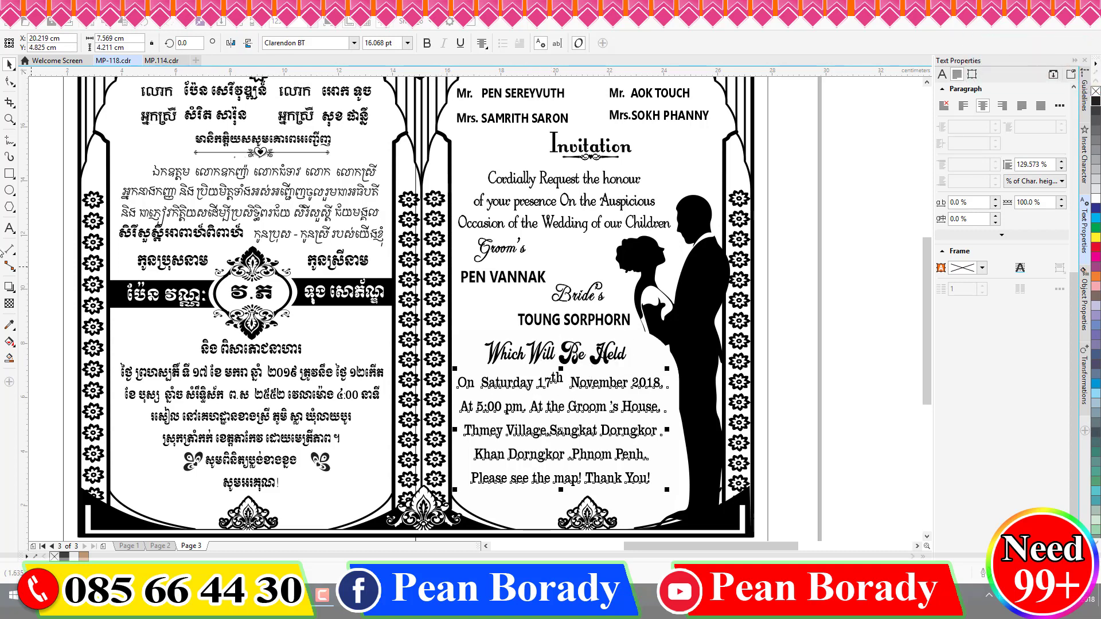
- Change the invitation's weekday to Thursday and the month from November to January
click(9, 228)
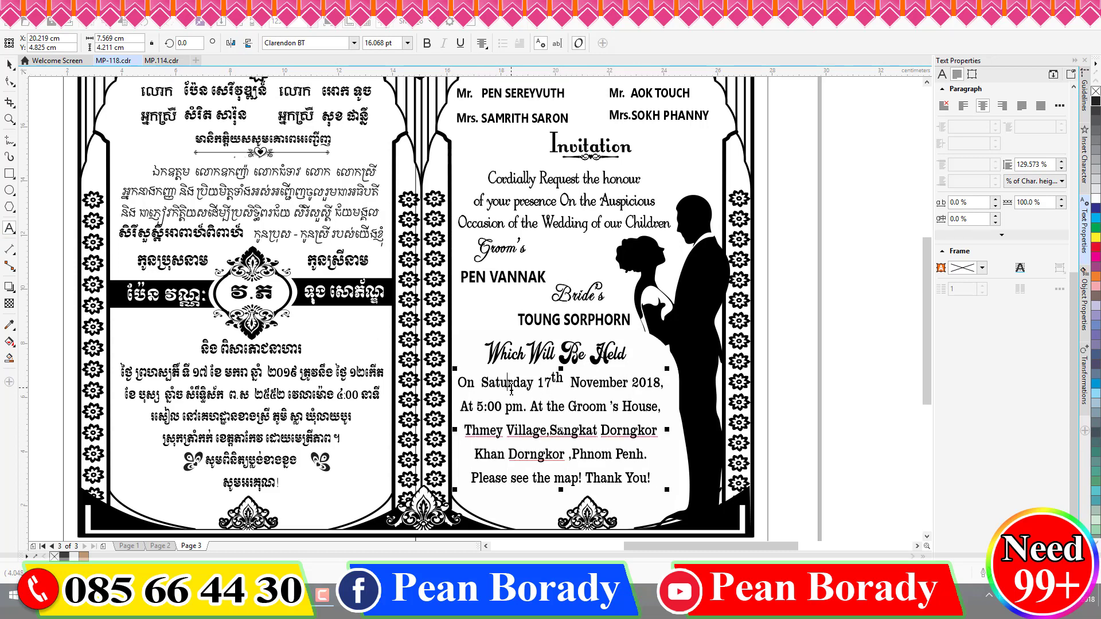
text(TH)
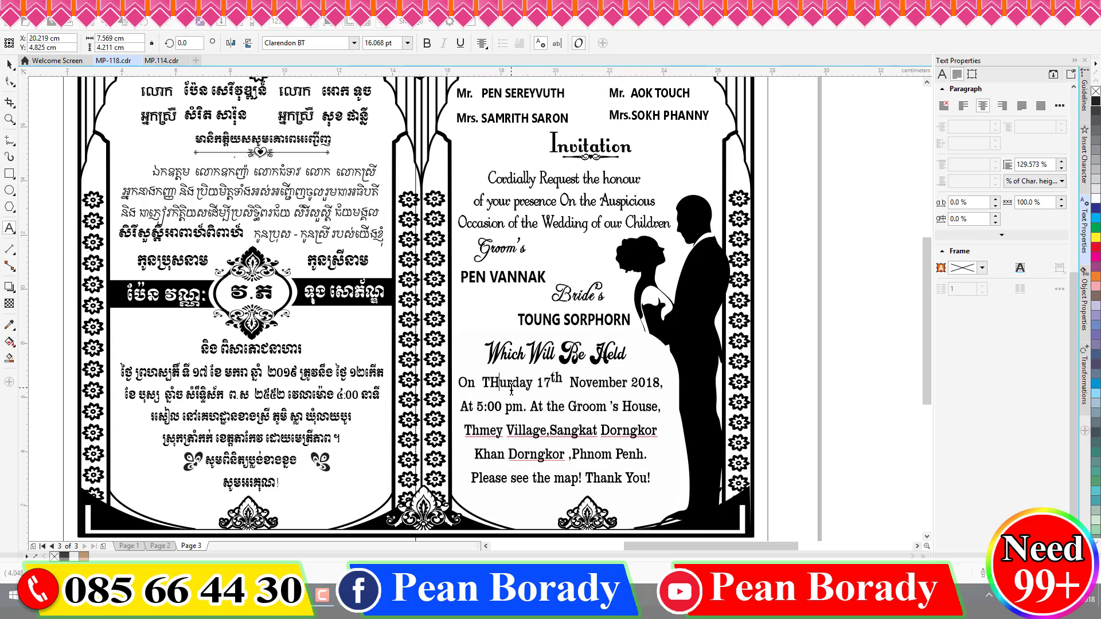
key(BackSpace)
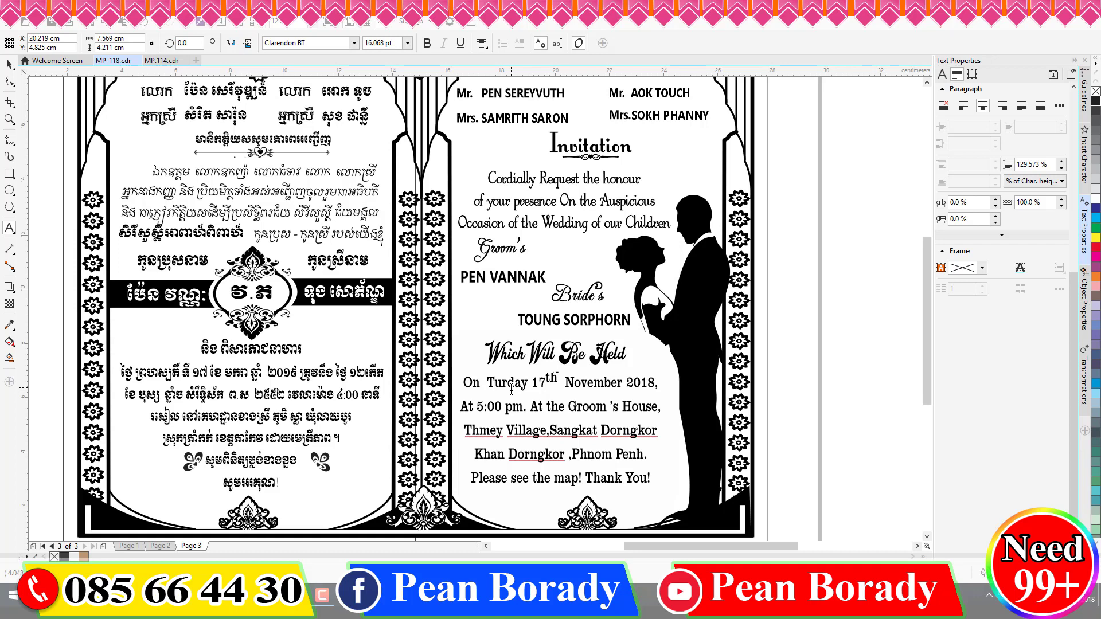
text(hurs)
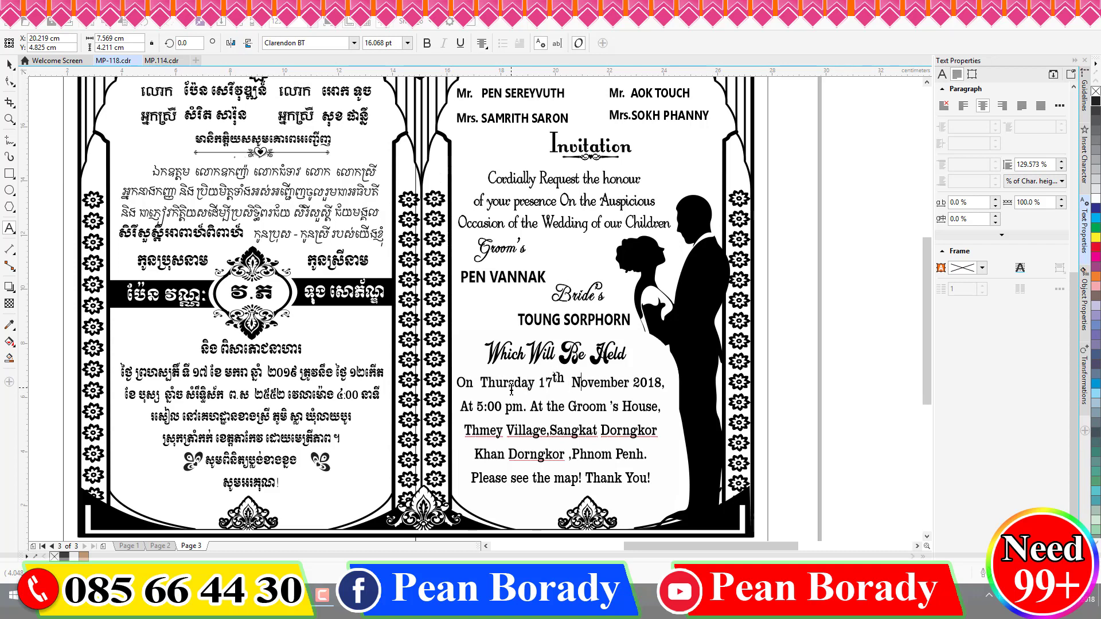
key(shift+Right)
key(shift+Right)
key(shift+Right)
key(shift+Right)
key(shift+Right)
key(shift+Right)
key(shift+Right)
key(shift+Right)
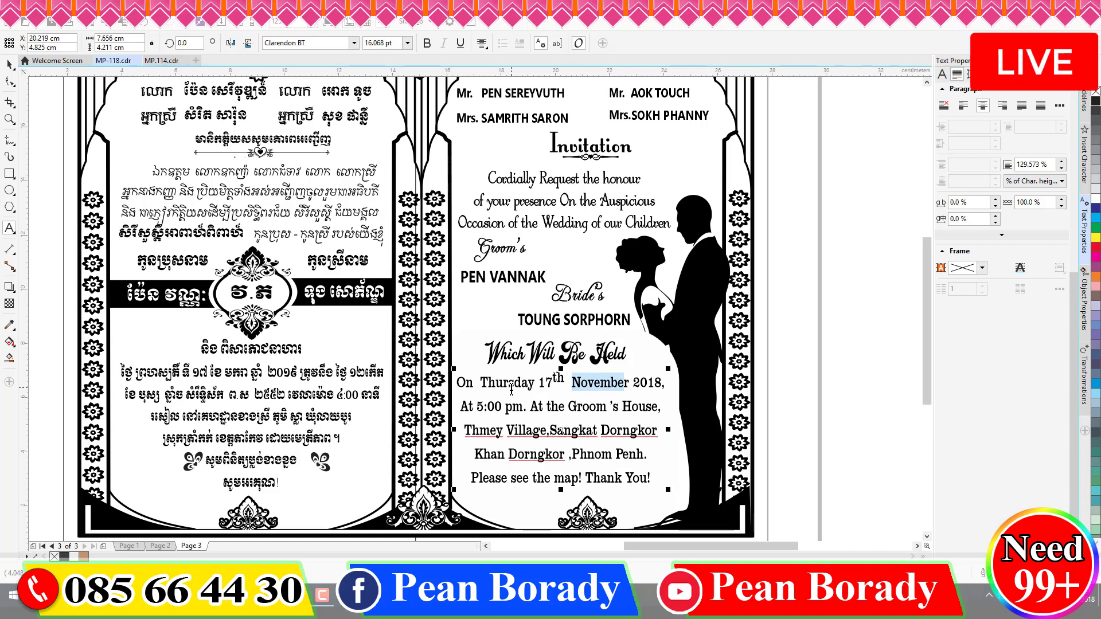
text(Janu)
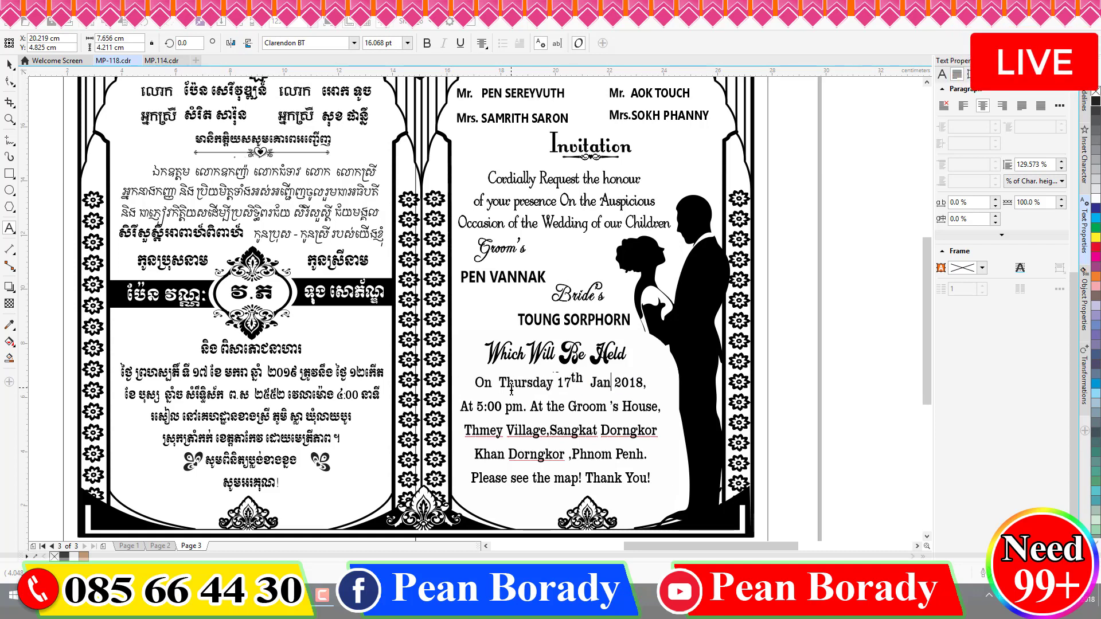
text(ary)
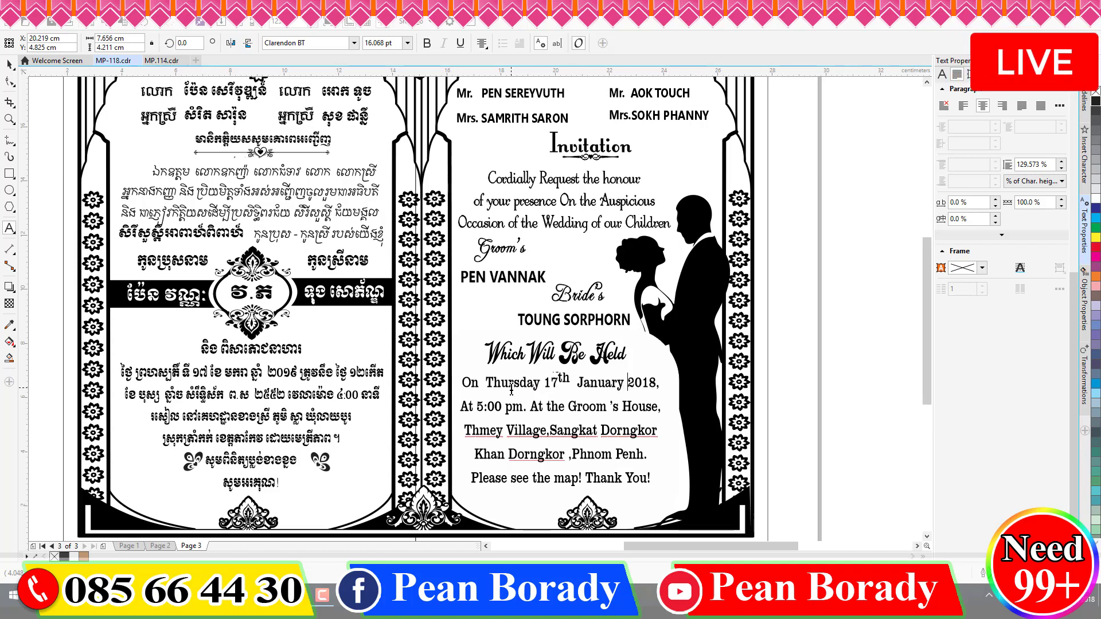
- Change the year from 2018 to 2019 and the hour from 5 to 4
key(BackSpace)
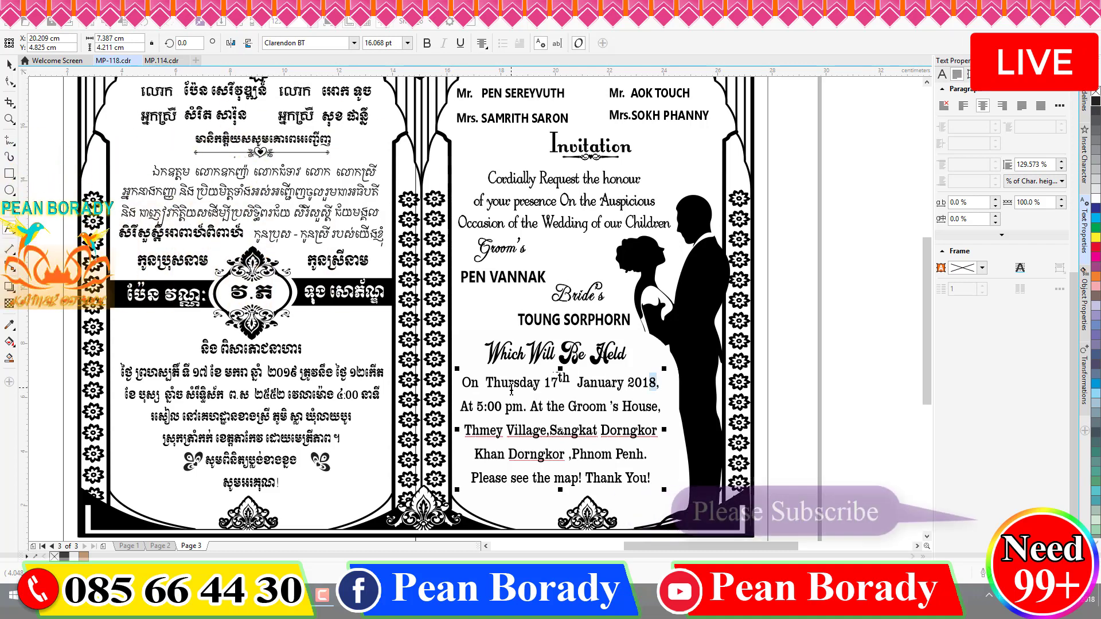
text(9)
key(Right)
key(Right)
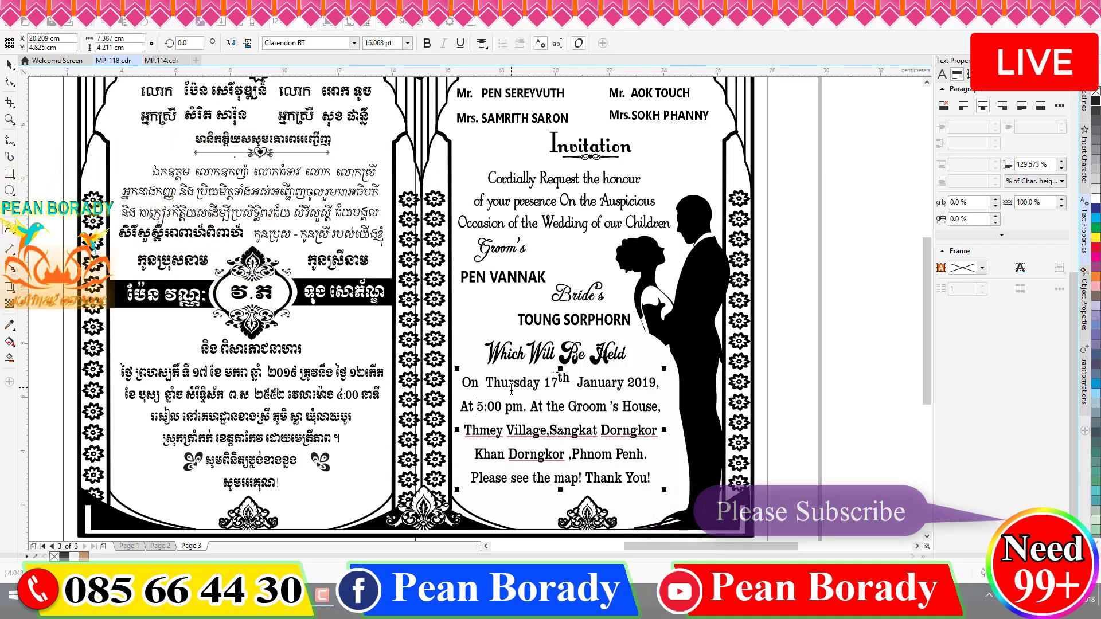
key(Right)
key(Right)
key(Right)
key(shift+Right)
text(4)
key(Right)
key(Right)
key(Right)
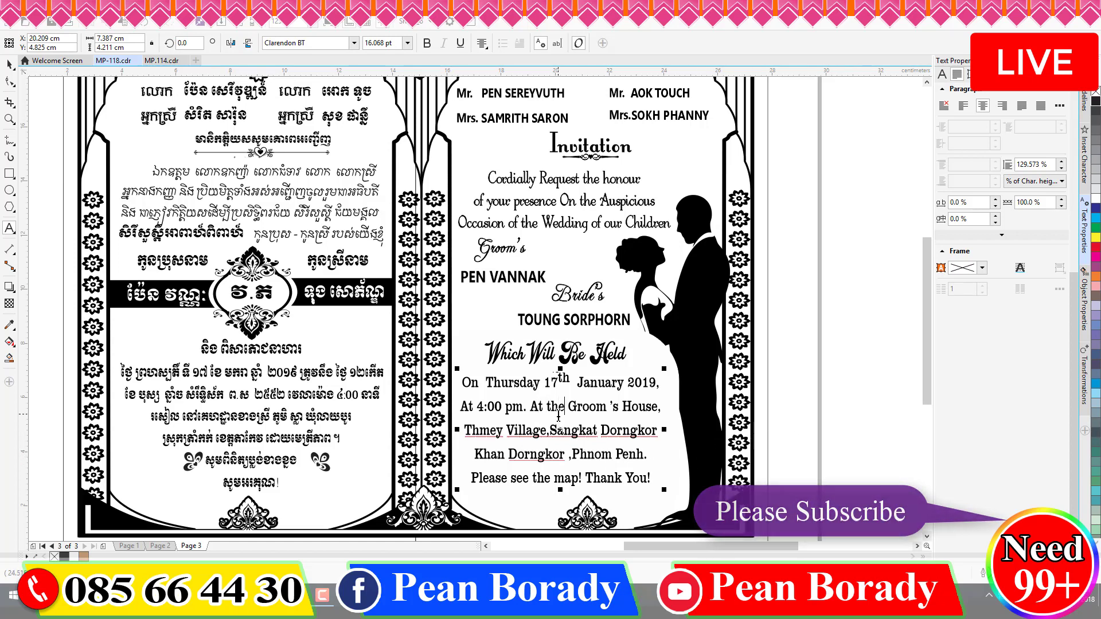
- Delete Groom from the house line and start typing Bride in its place
key(shift+Right)
key(shift+Right)
key(shift+Right)
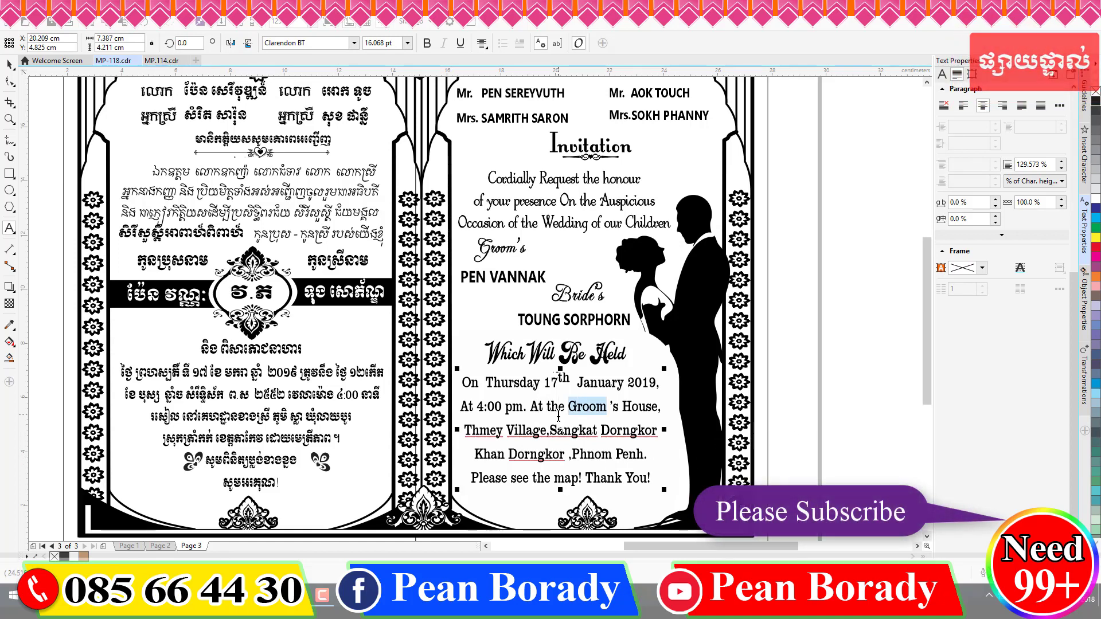
key(BackSpace)
text(bri)
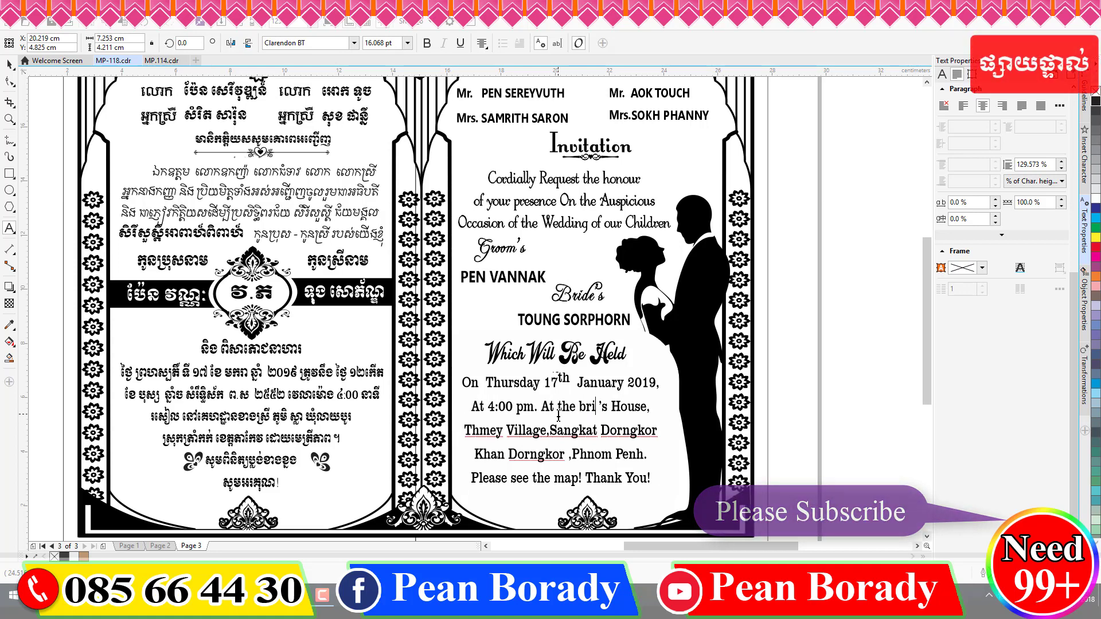
text(e)
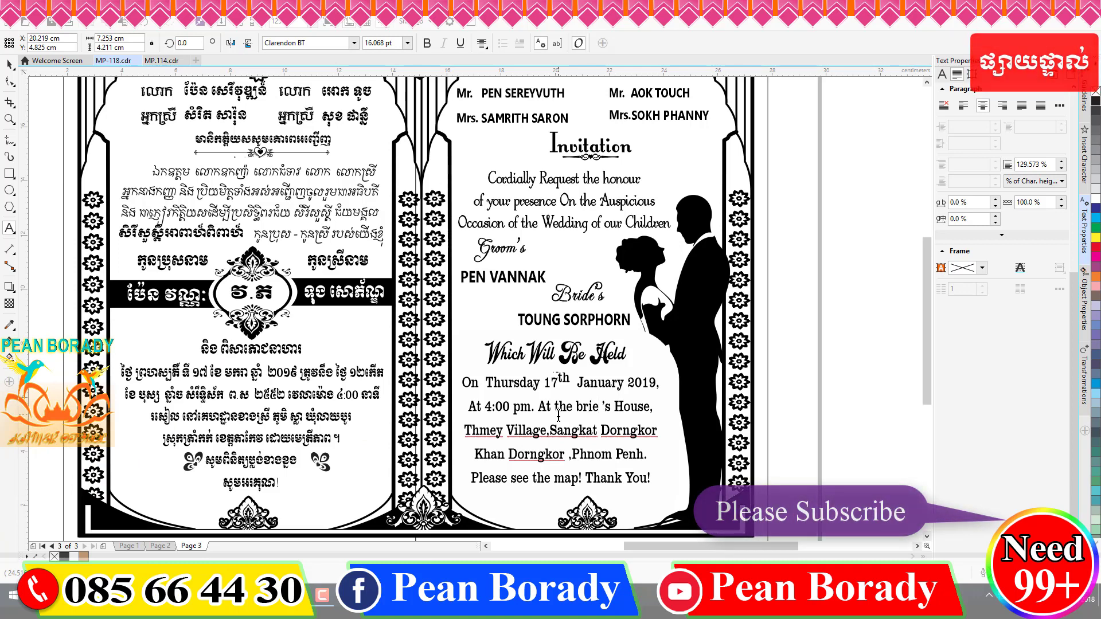
text(B)
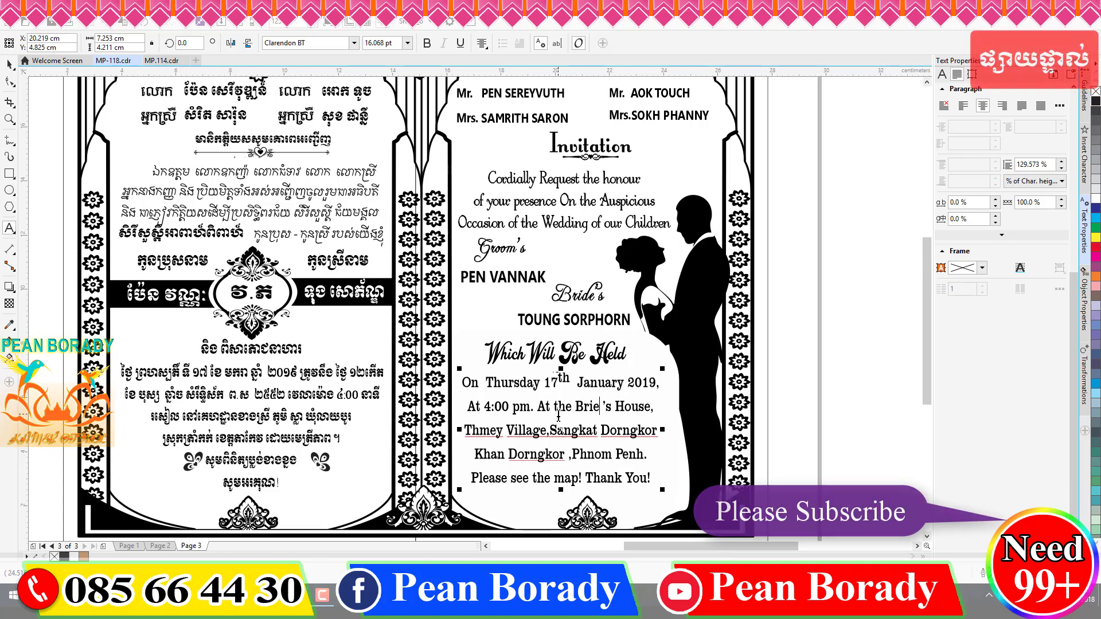
- Complete 'Bride' in the house line and change the village name Thmey to Sla
key(Left)
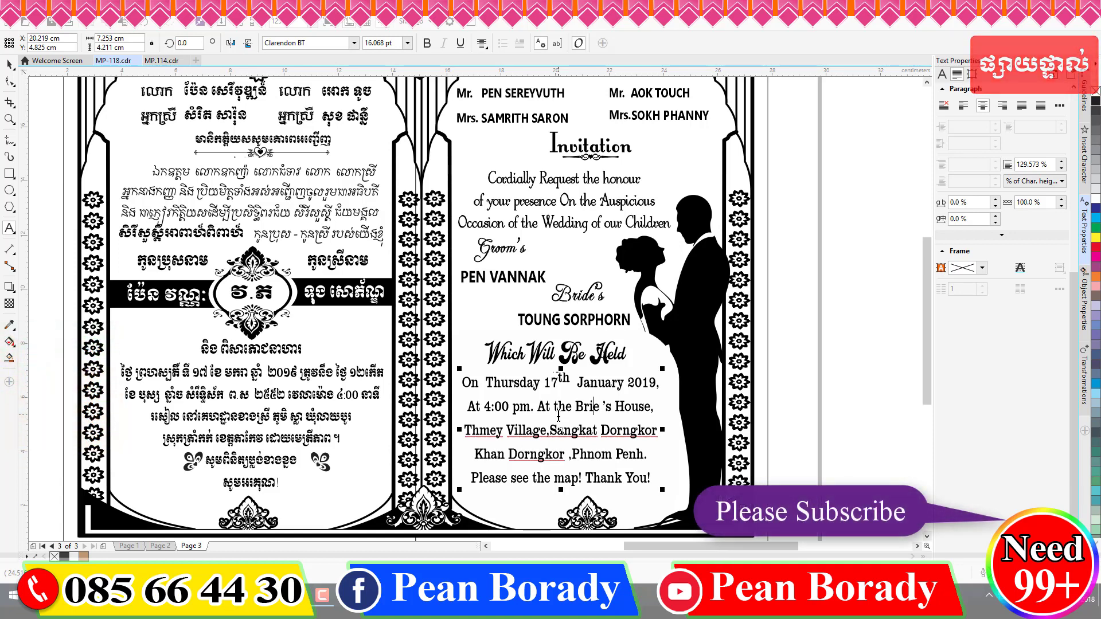
text(d)
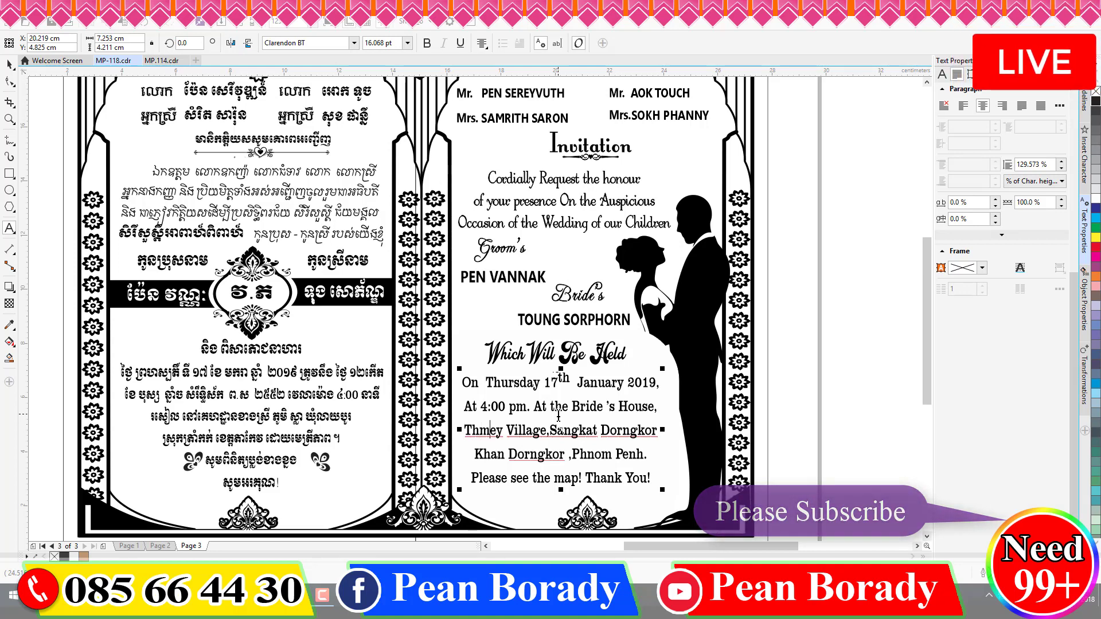
key(shift+Left)
key(shift+Left)
key(shift+Left)
key(shift+Left)
key(shift+Left)
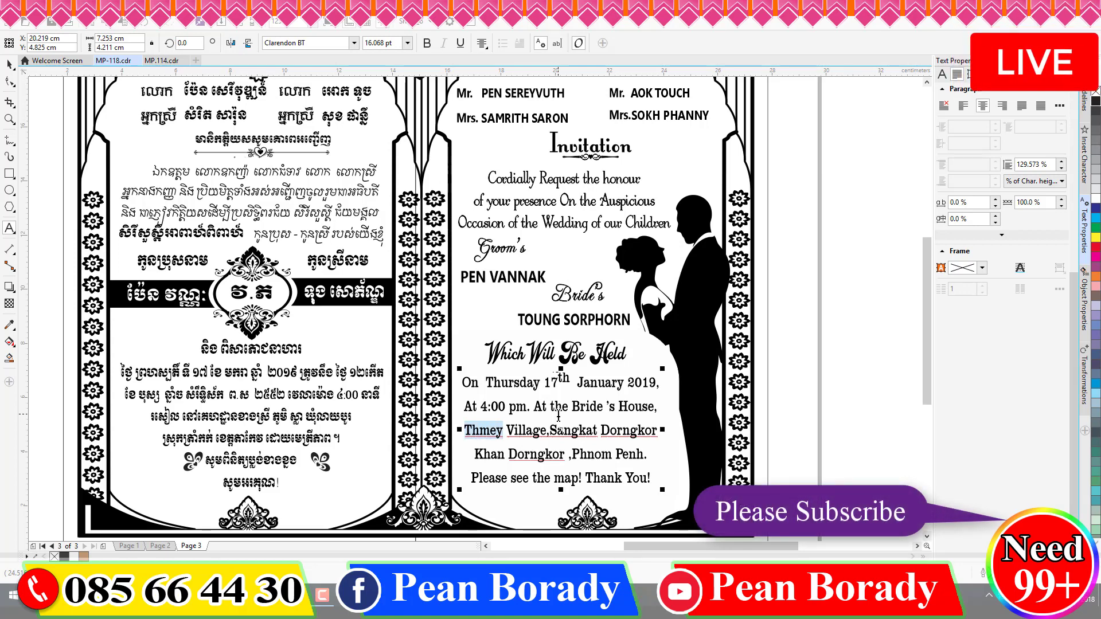
text(Sla)
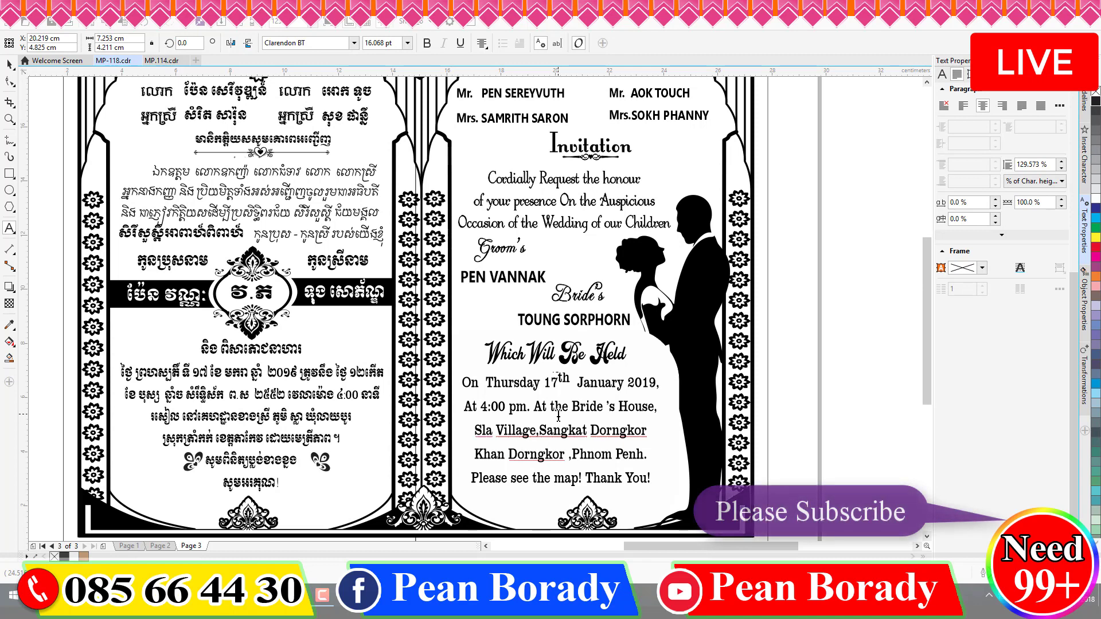
- Replace 'Sangkat Dorngkor' with 'Leaybo Commune', adding a space after the comma
key(Right)
key(Right)
key(Right)
key(Right)
key(Right)
key(Right)
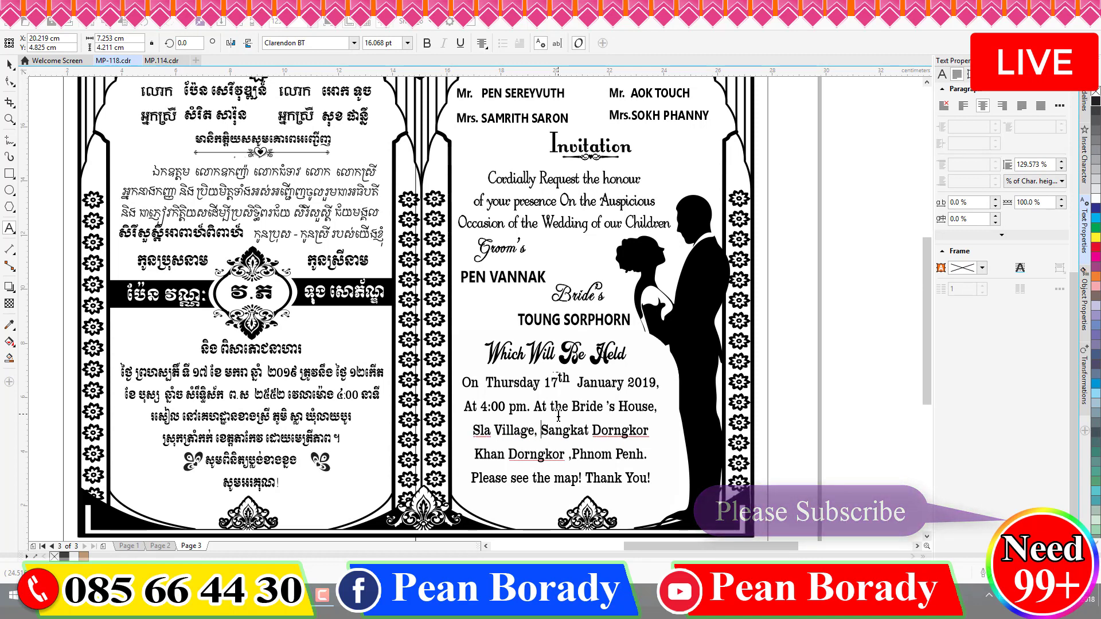
key(shift+Right)
key(shift+Right)
key(shift+Right)
key(shift+Right)
key(shift+Right)
key(shift+Right)
key(shift+Right)
key(shift+Right)
key(shift+Right)
key(shift+Right)
key(shift+Right)
key(shift+Right)
key(shift+Right)
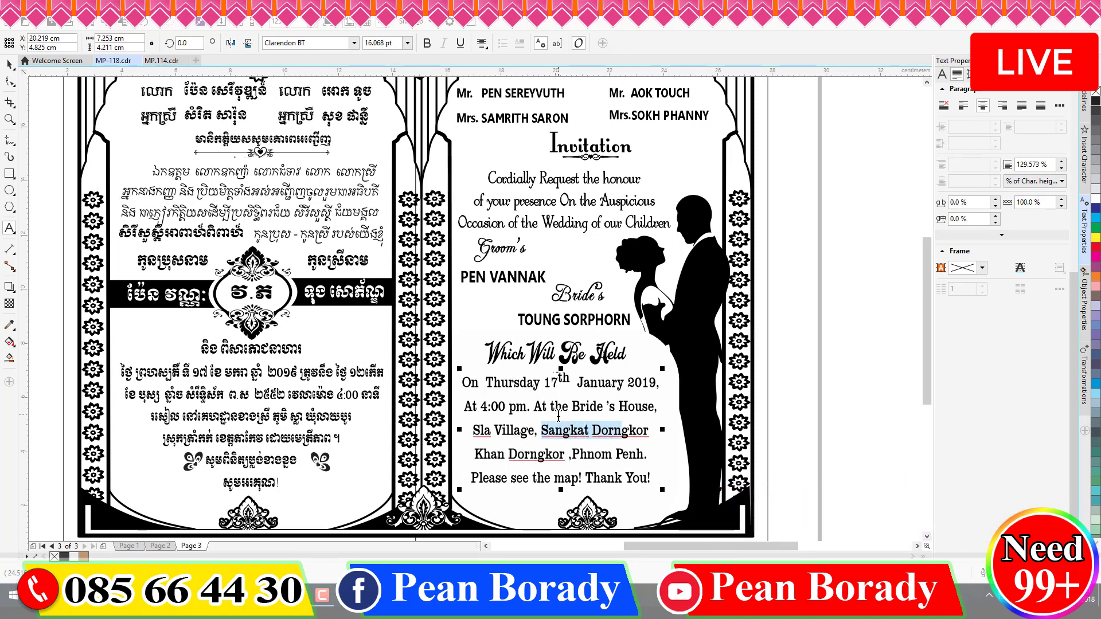
key(shift+Right)
key(shift+Right)
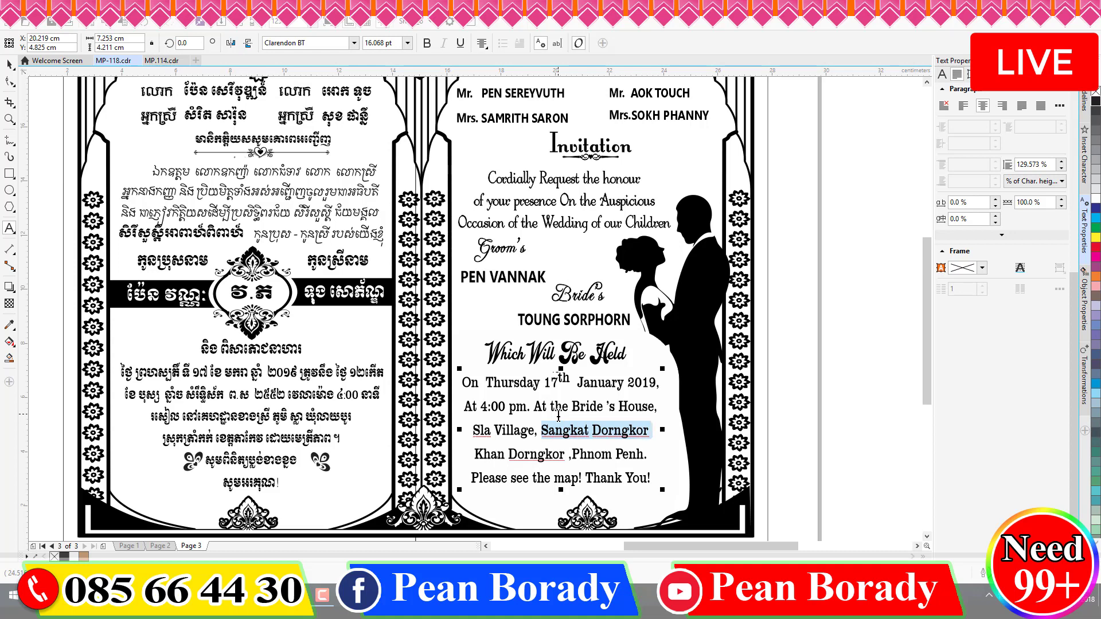
key(BackSpace)
text(Leayb)
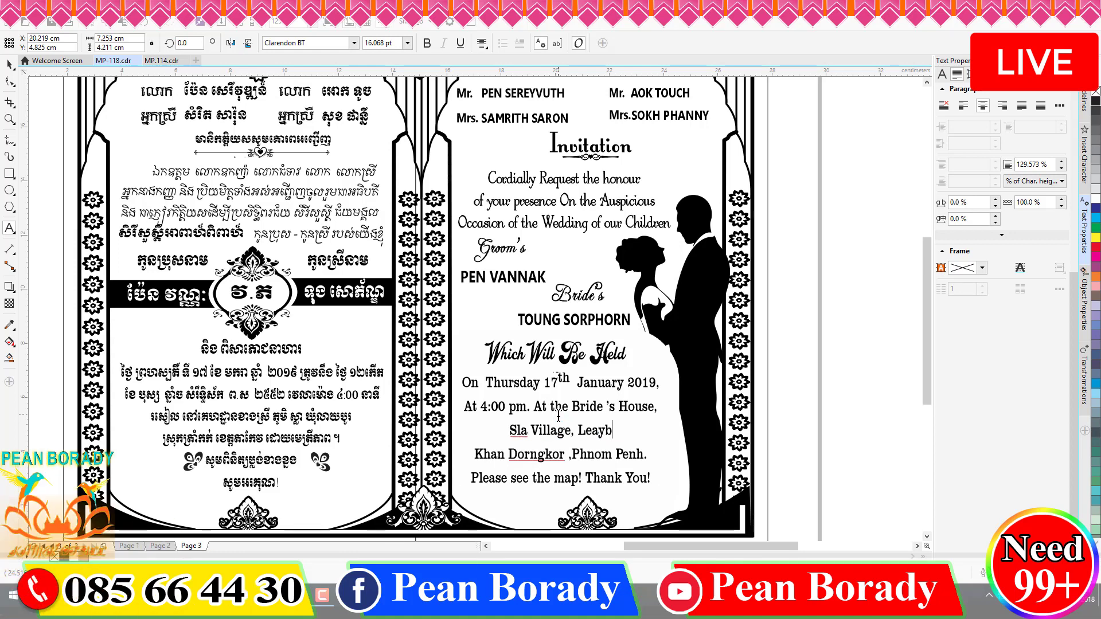
text(o Dis)
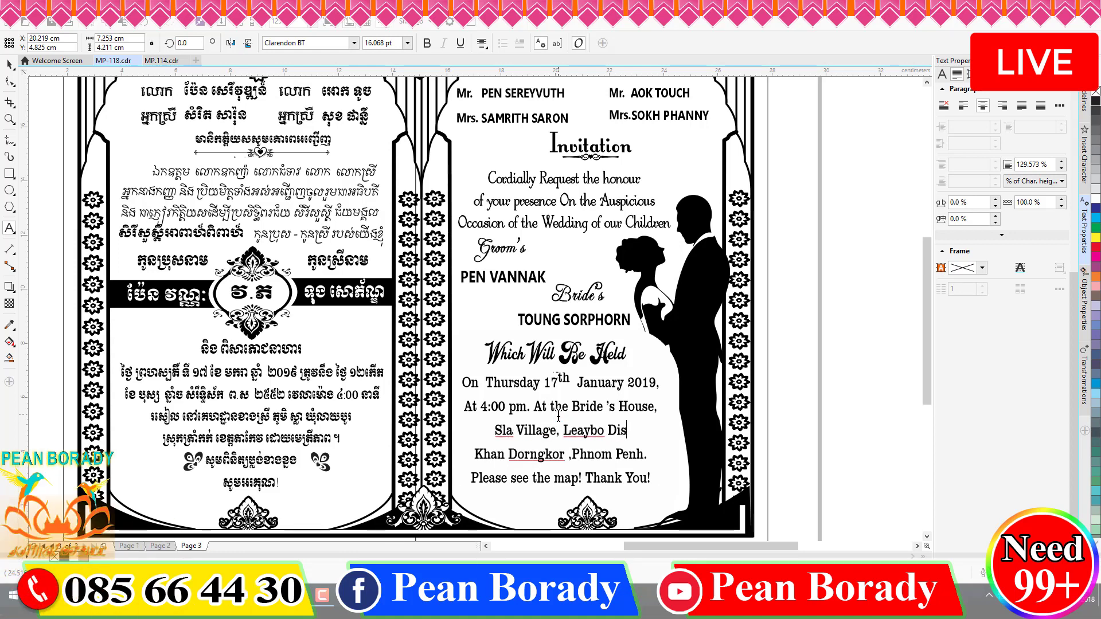
key(BackSpace)
key(BackSpace)
key(BackSpace)
text(Commu)
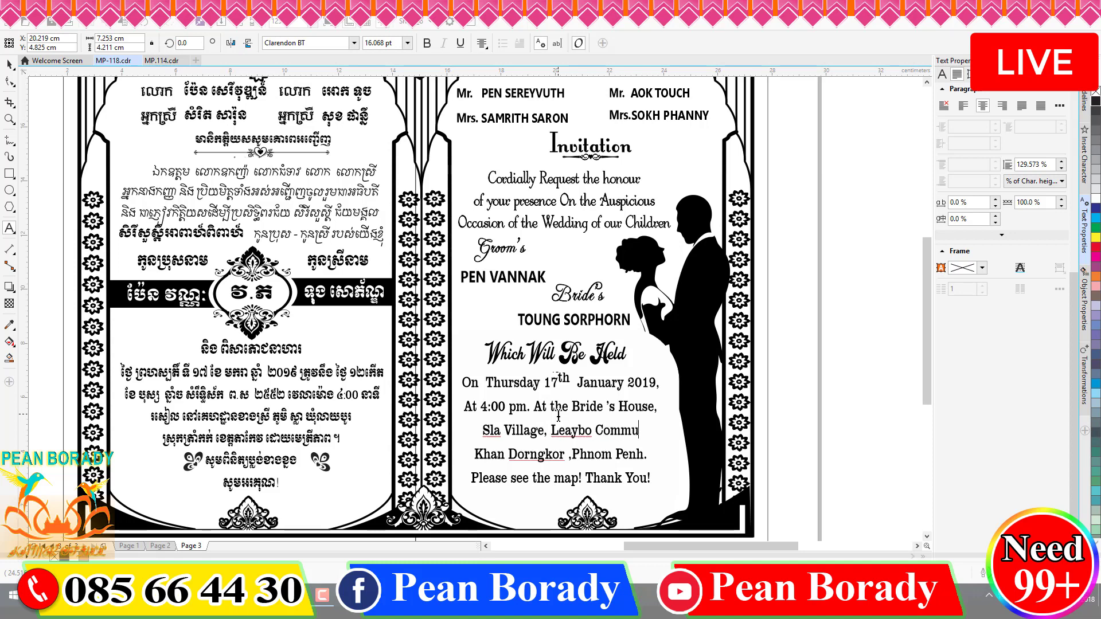
text(ne)
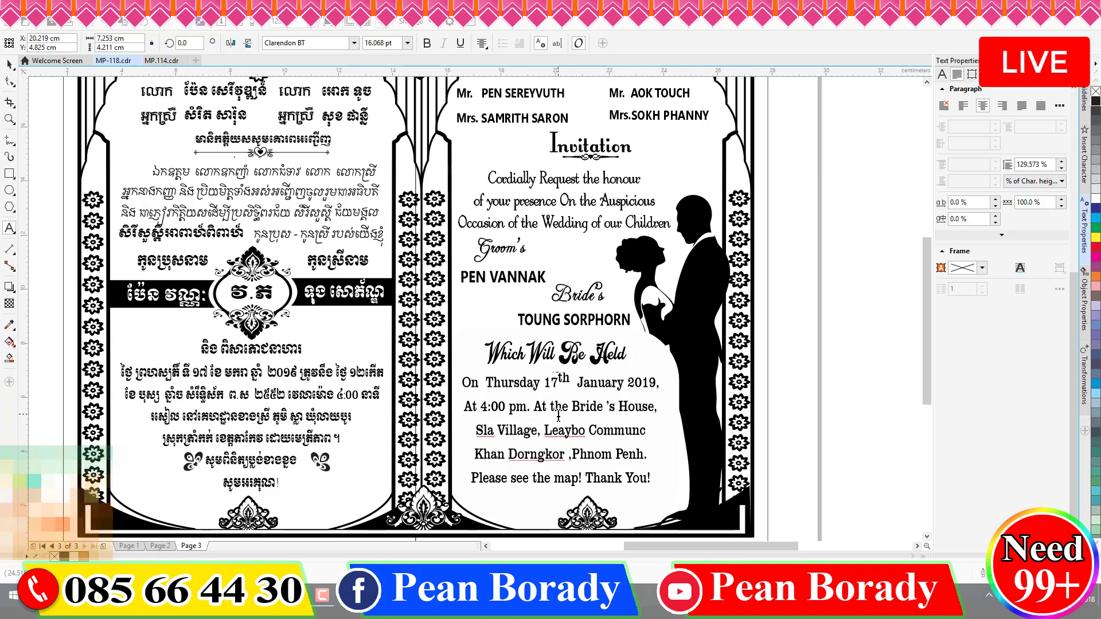
- Correct 'Communce' to 'Commune' and replace Khan Dorngkor with 'Tramkak District'
click(559, 446)
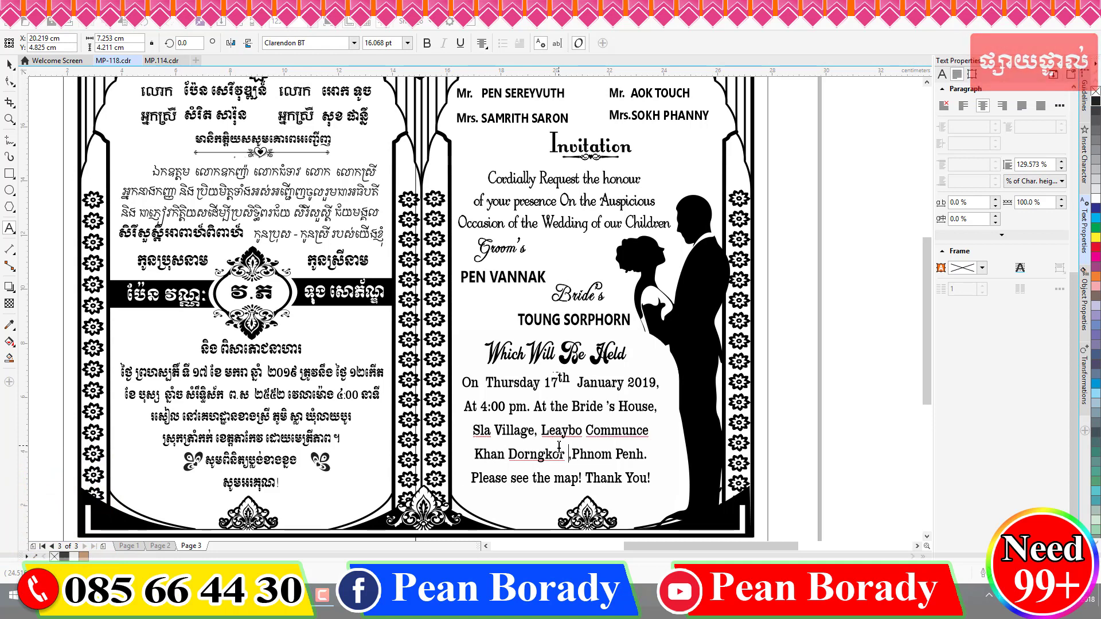
click(643, 431)
key(BackSpace)
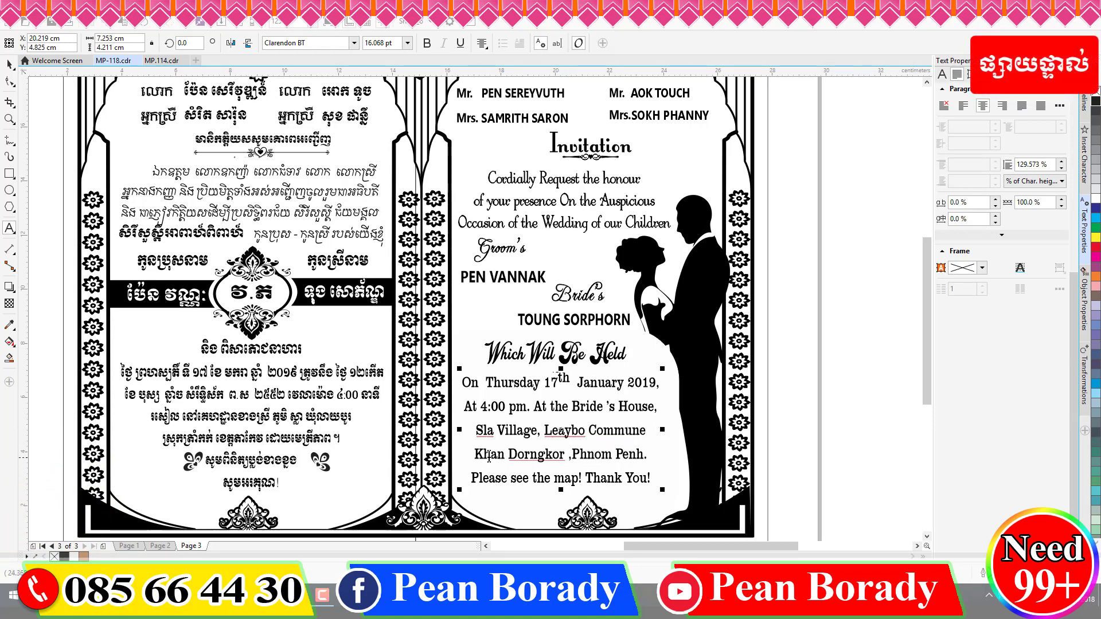
drag(565, 454, 437, 453)
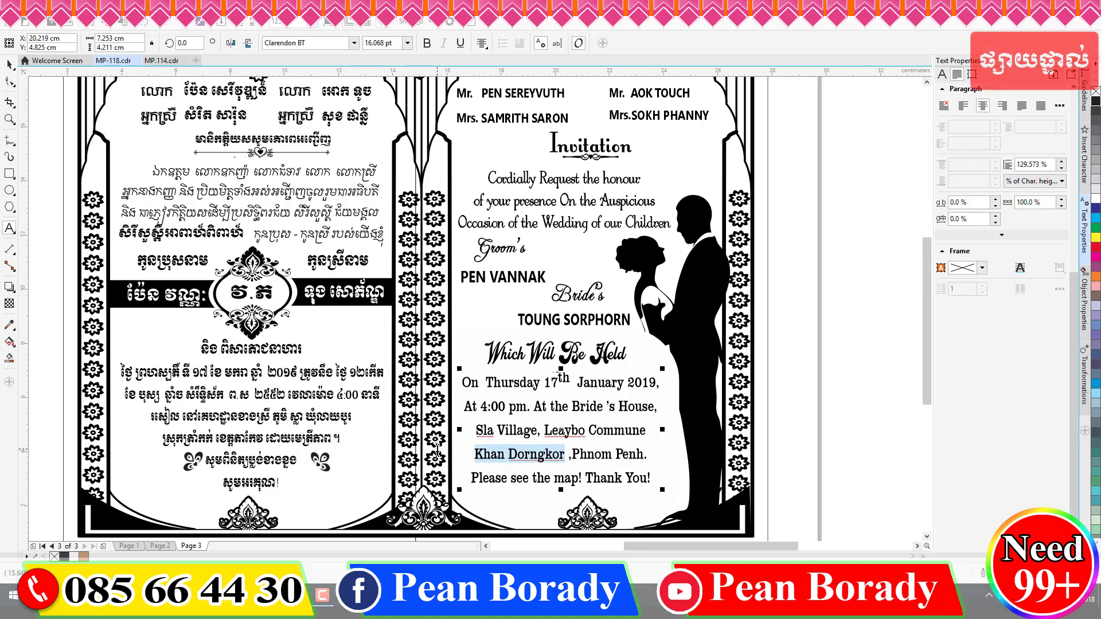
text(Dra)
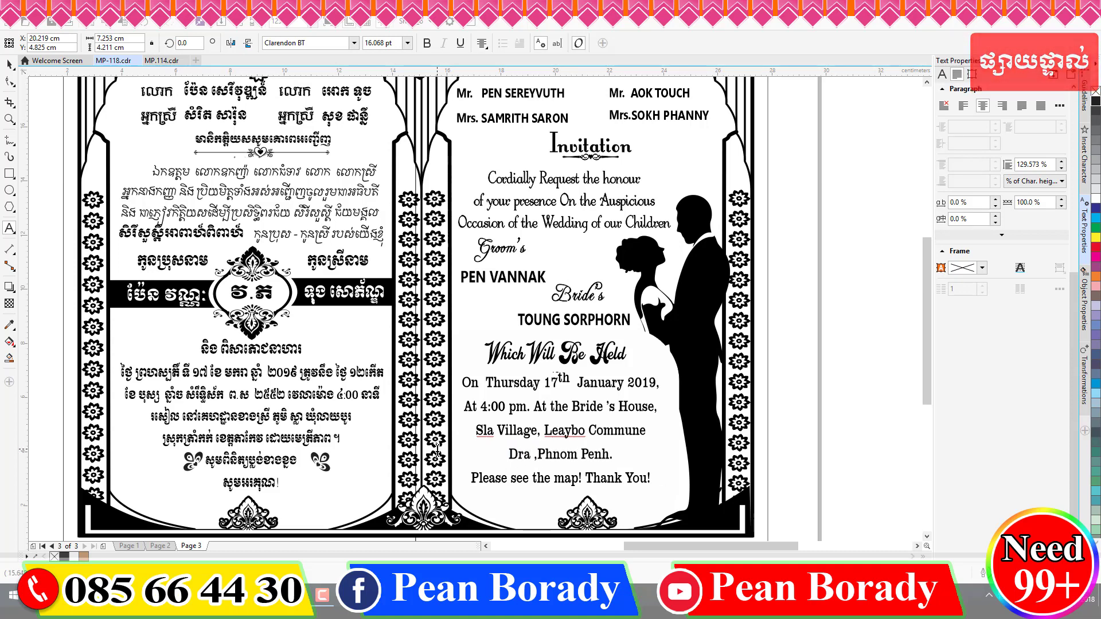
key(BackSpace)
key(BackSpace)
key(BackSpace)
text(Tramkk)
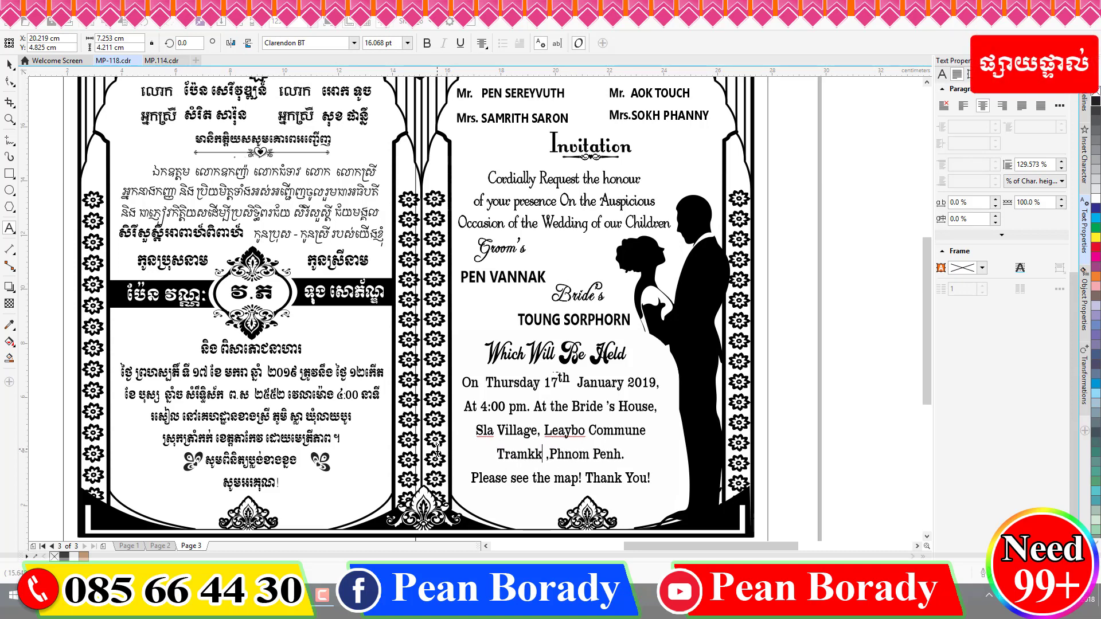
key(BackSpace)
text(ak)
text( Dist)
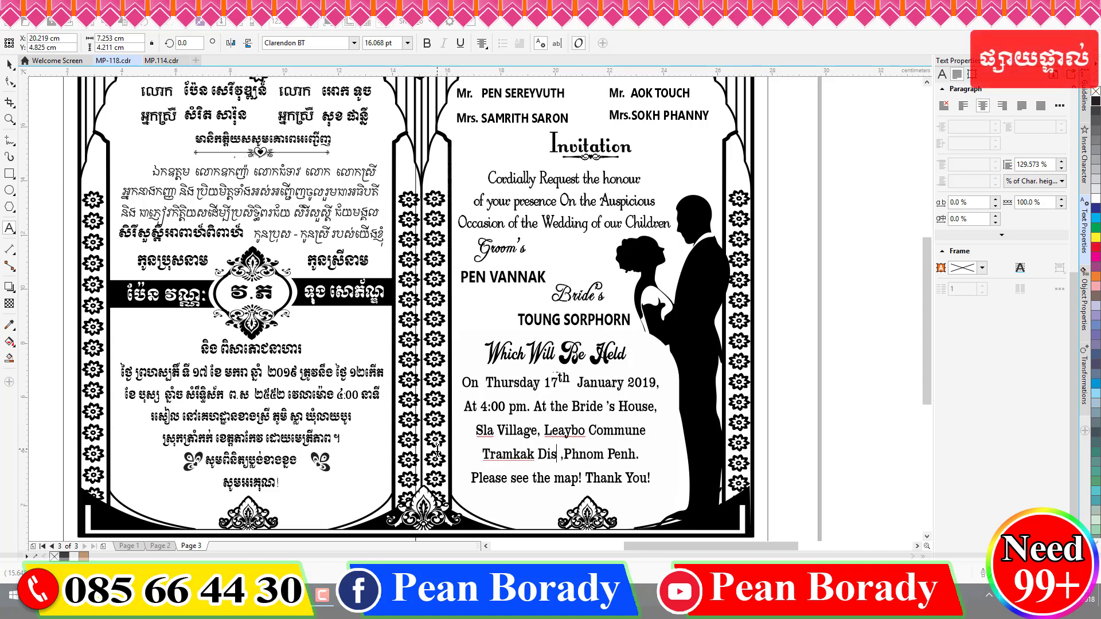
text(ric)
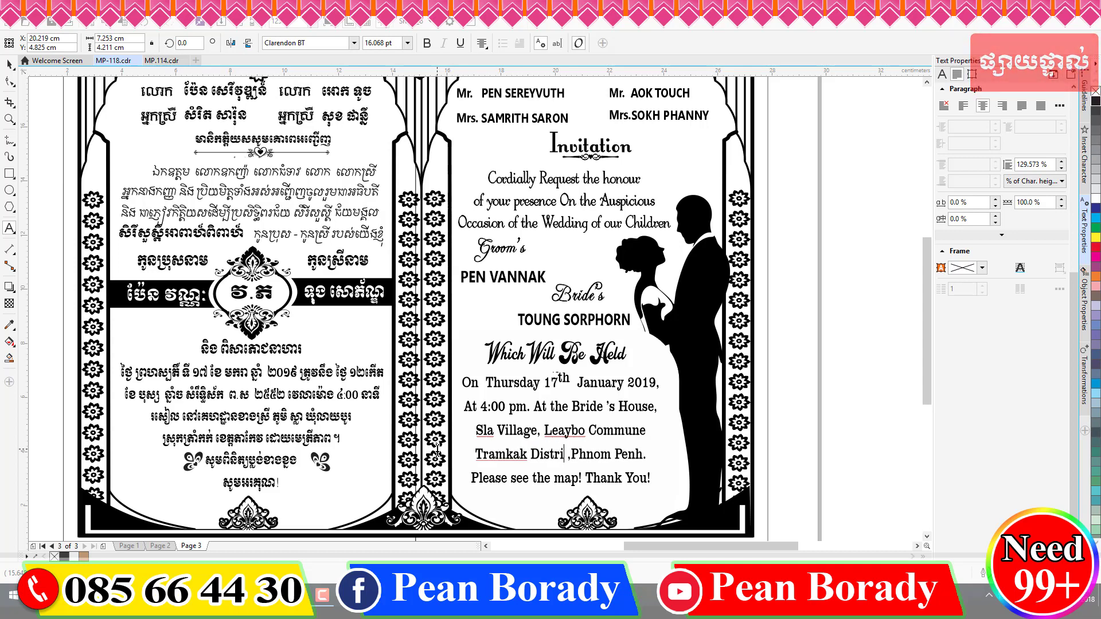
key(Right)
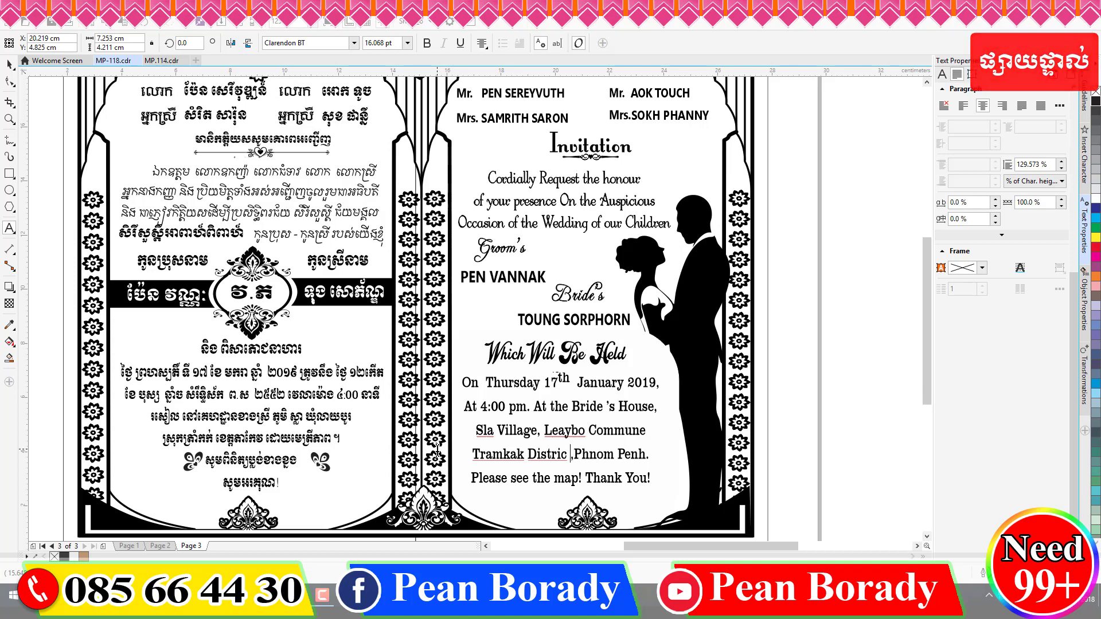
text(t)
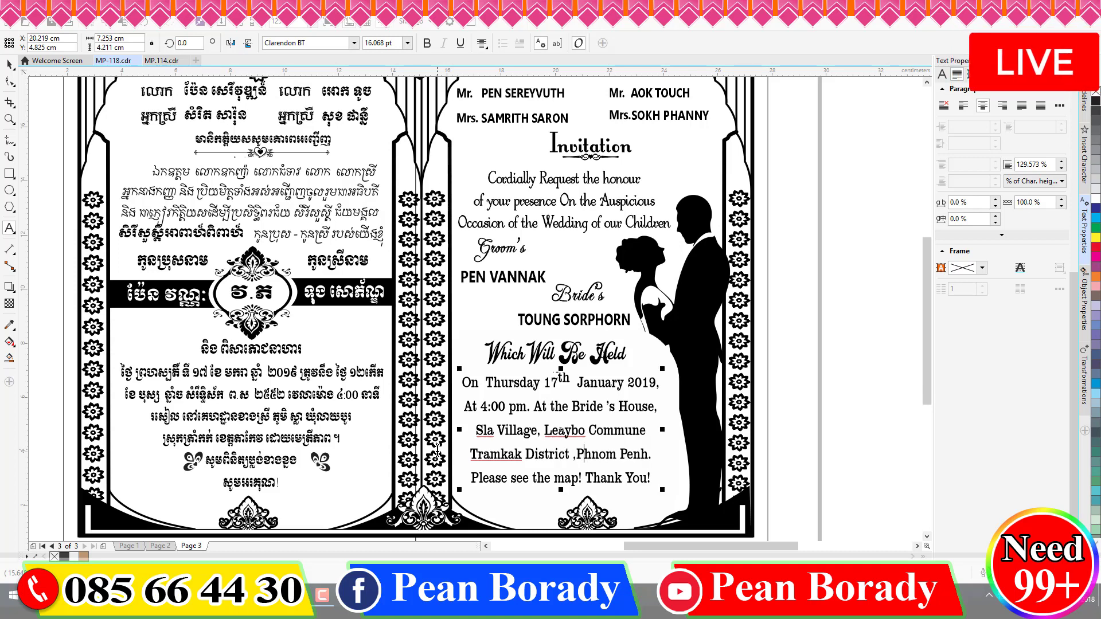
- Replace 'Phnom Penh.' with 'Takeo Province' at the end of the venue line
key(shift+End)
key(Delete)
text(Tak)
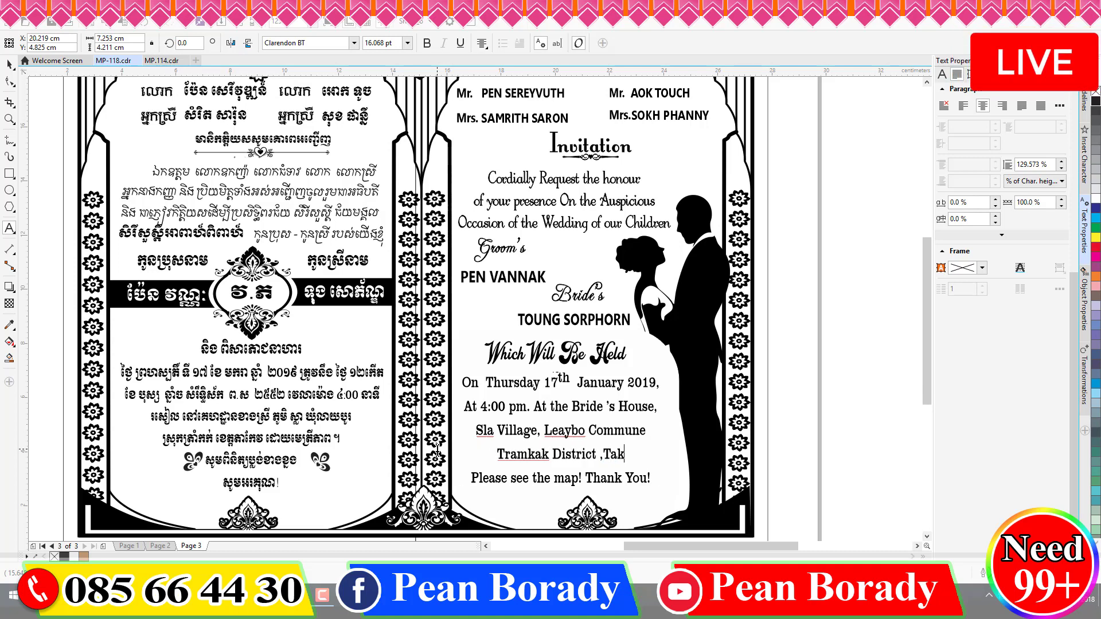
text(eo Prov)
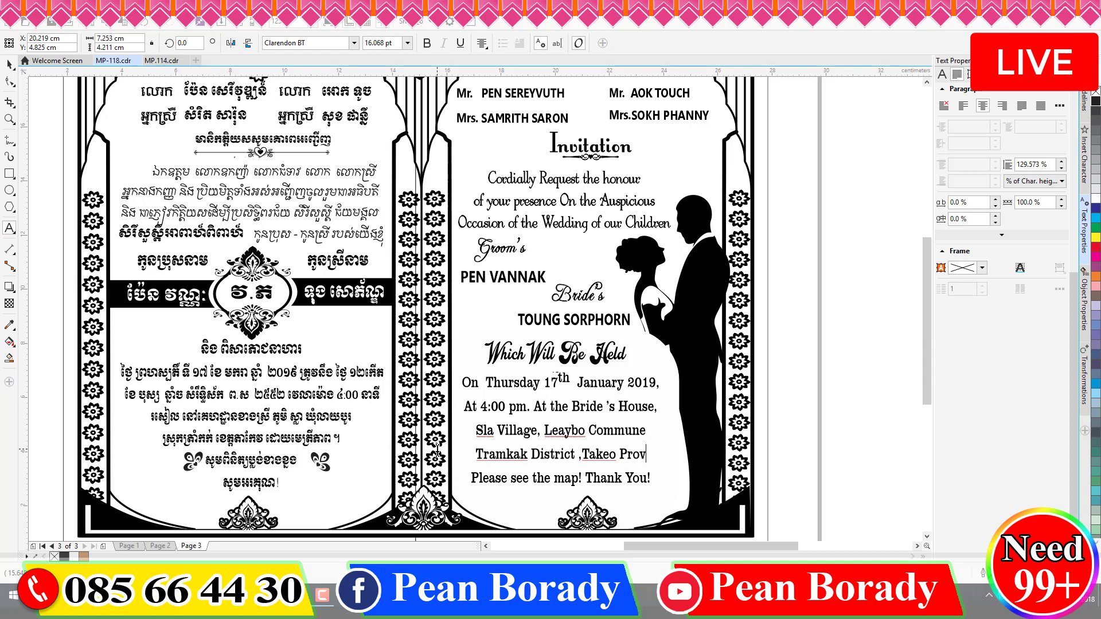
text(ice)
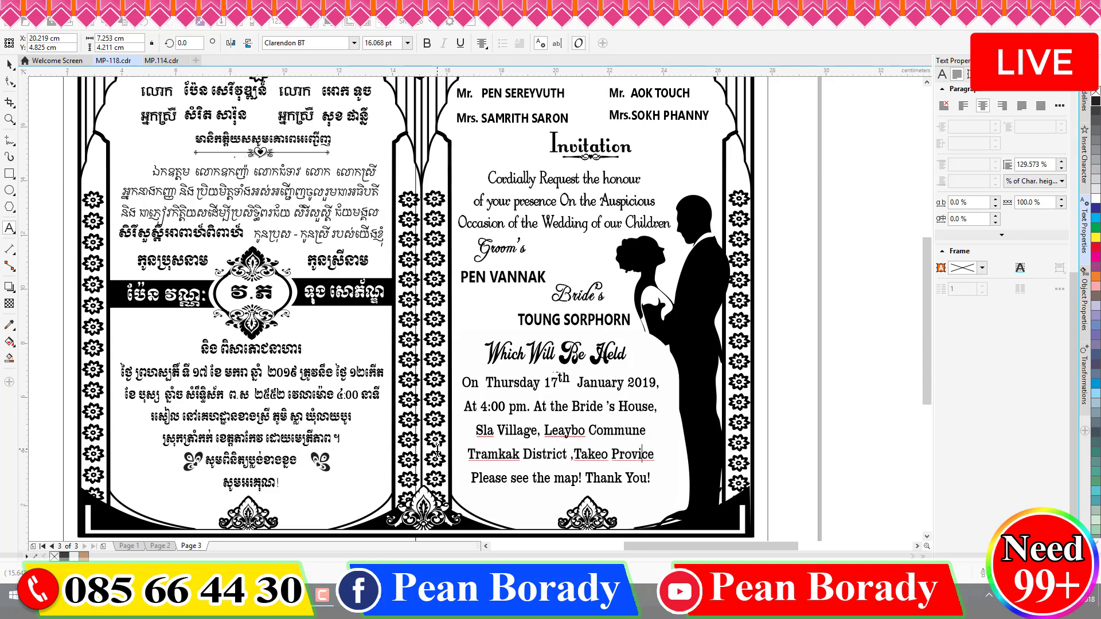
key(Left)
key(Left)
text(n)
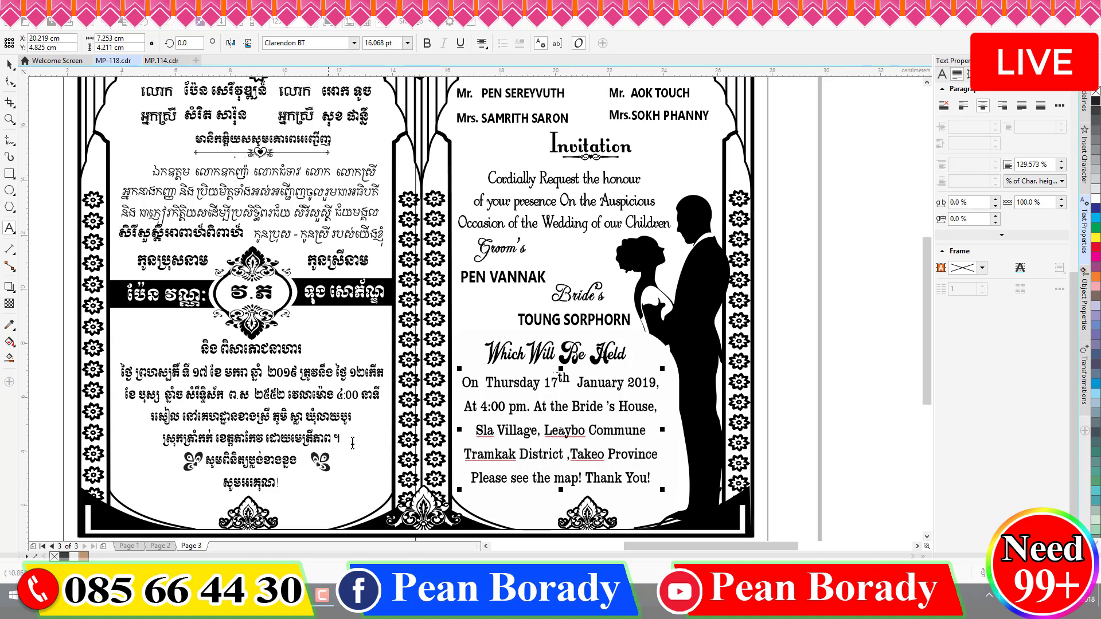
- Delete the leftover text group sitting to the right of the page
scroll(353, 443, down, 5)
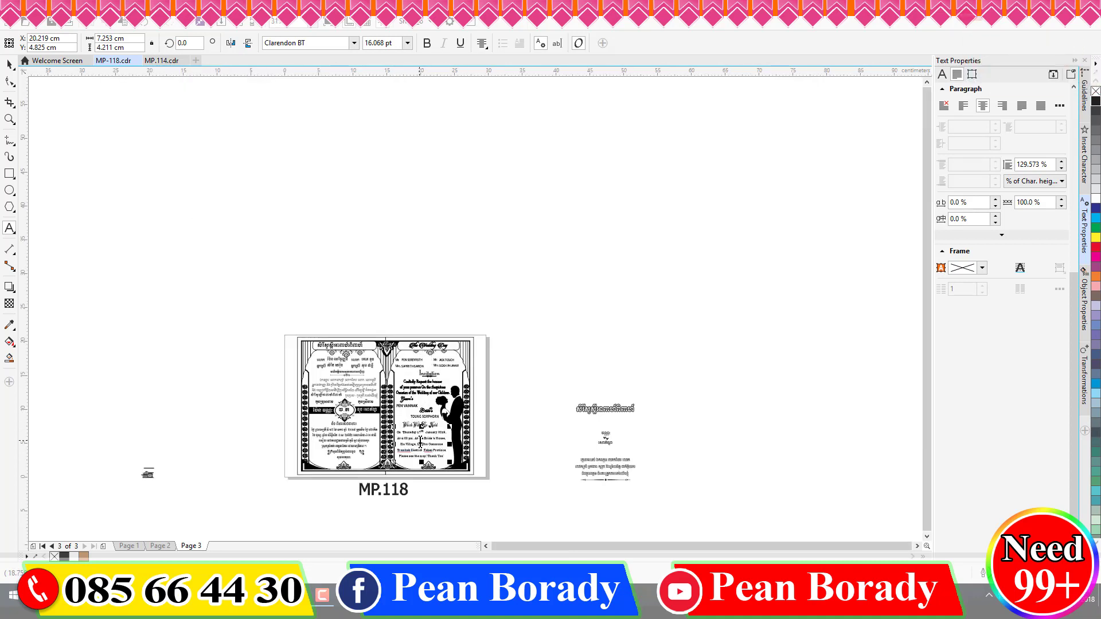
scroll(369, 442, up, 5)
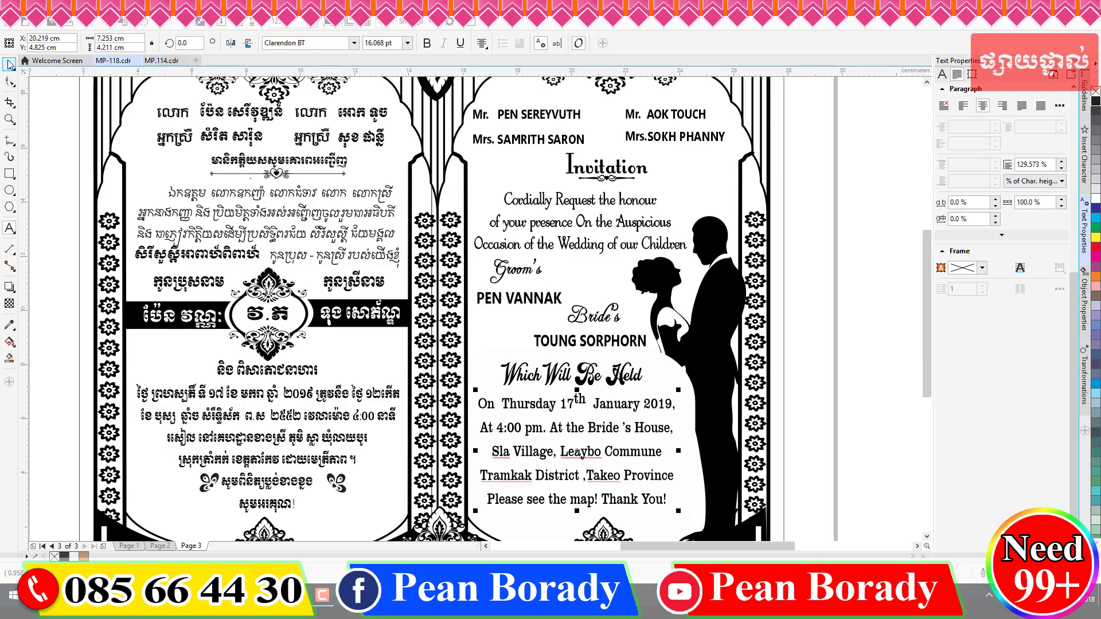
scroll(465, 221, down, 3)
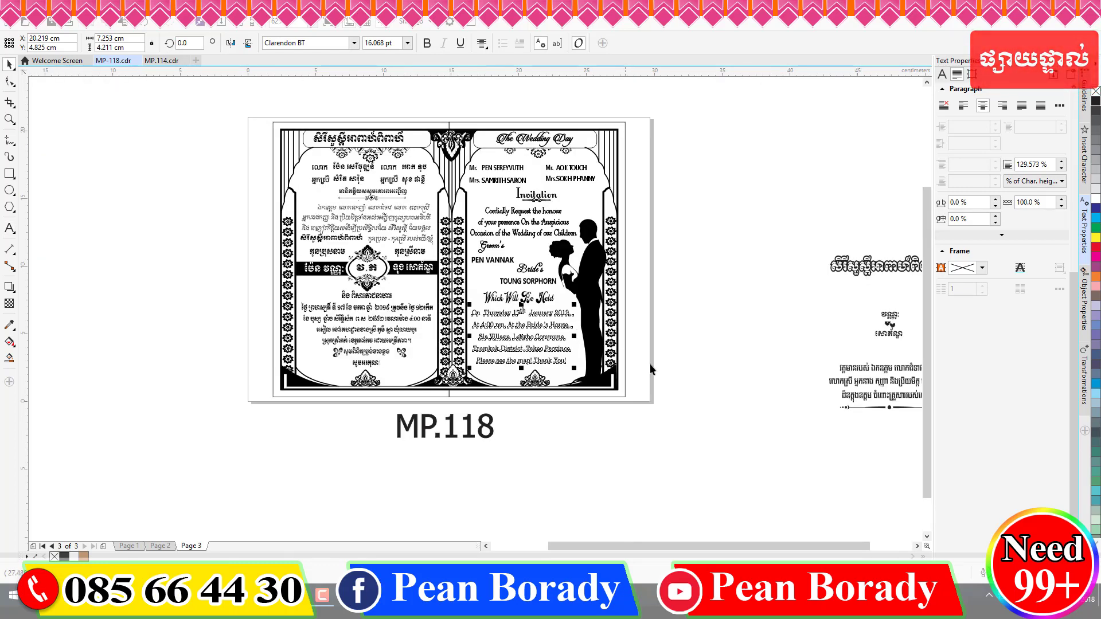
click(676, 375)
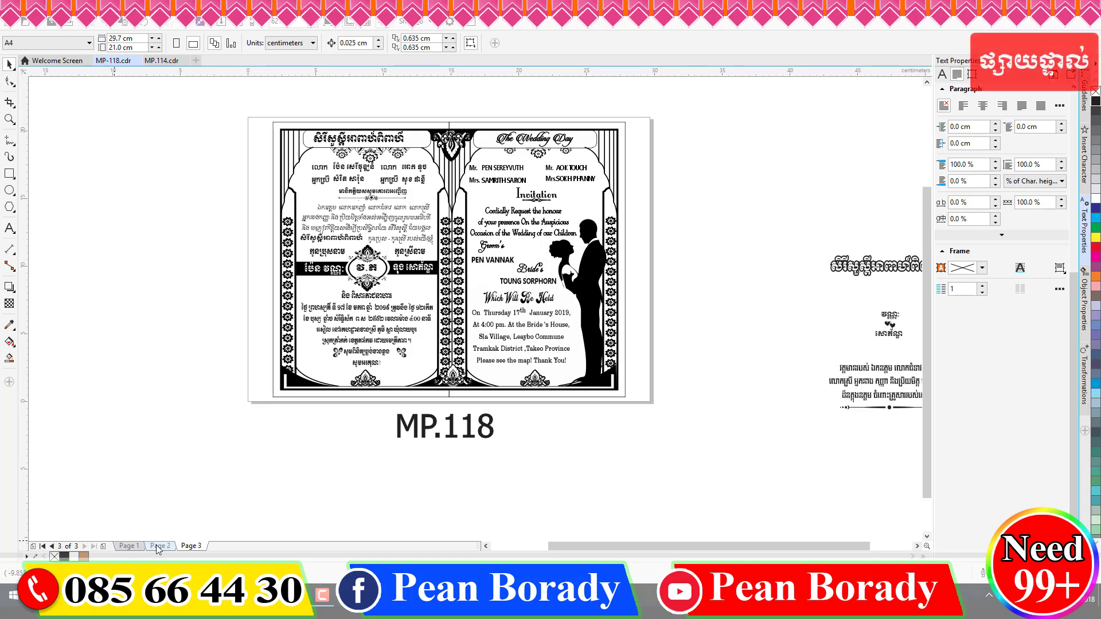
scroll(482, 447, down, 2)
drag(771, 326, 630, 477)
key(Delete)
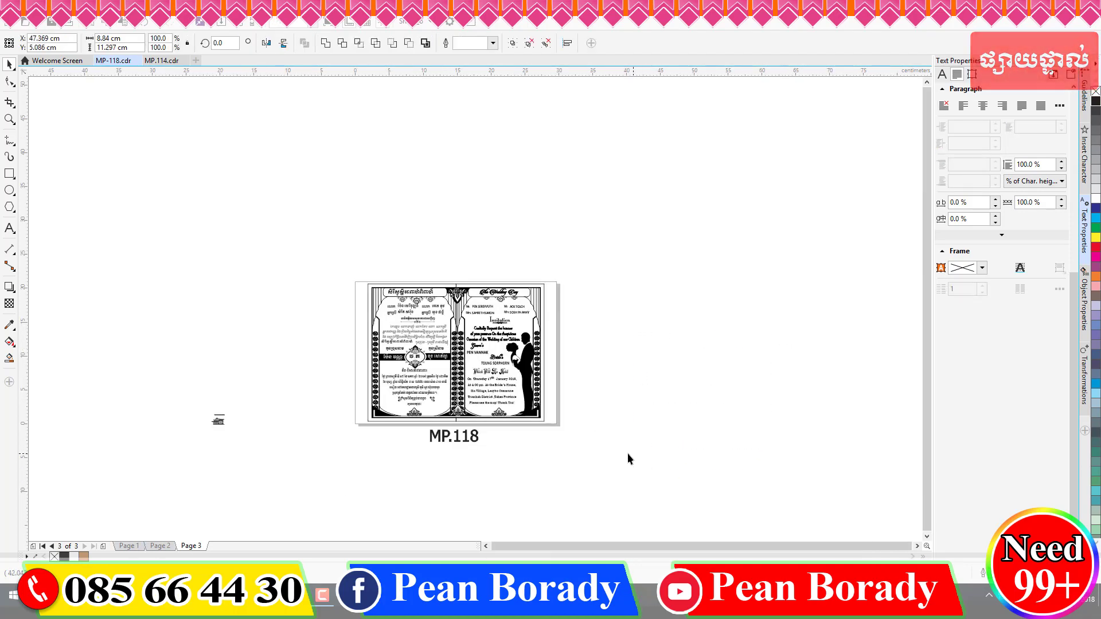
drag(247, 353, 123, 495)
click(160, 486)
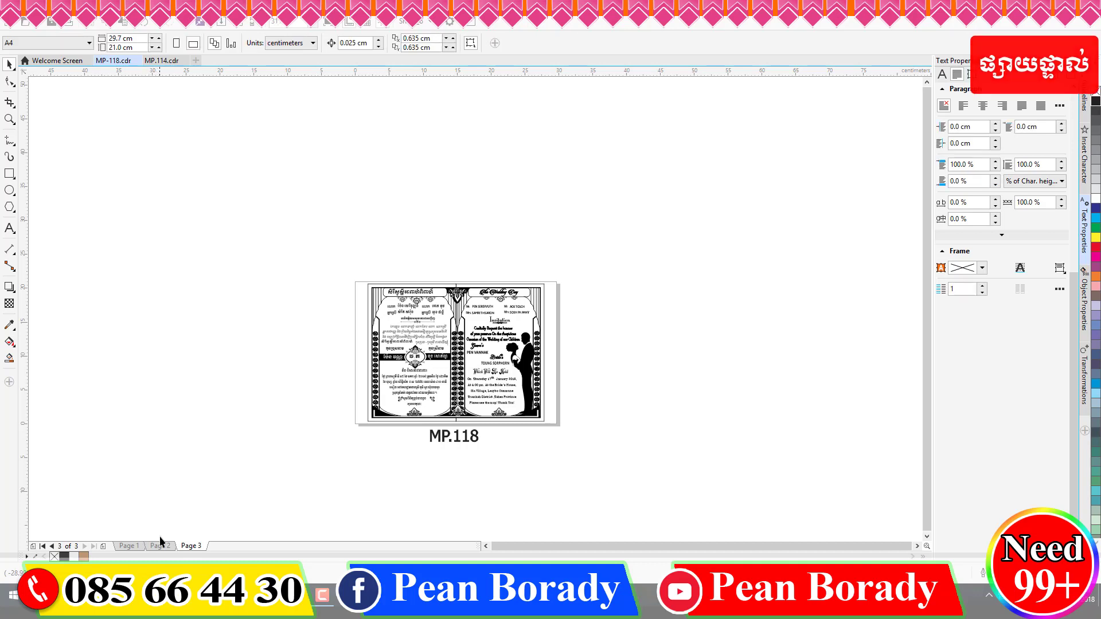
- Move all the gold-and-blue Page 1 designs off the page to the left
click(156, 544)
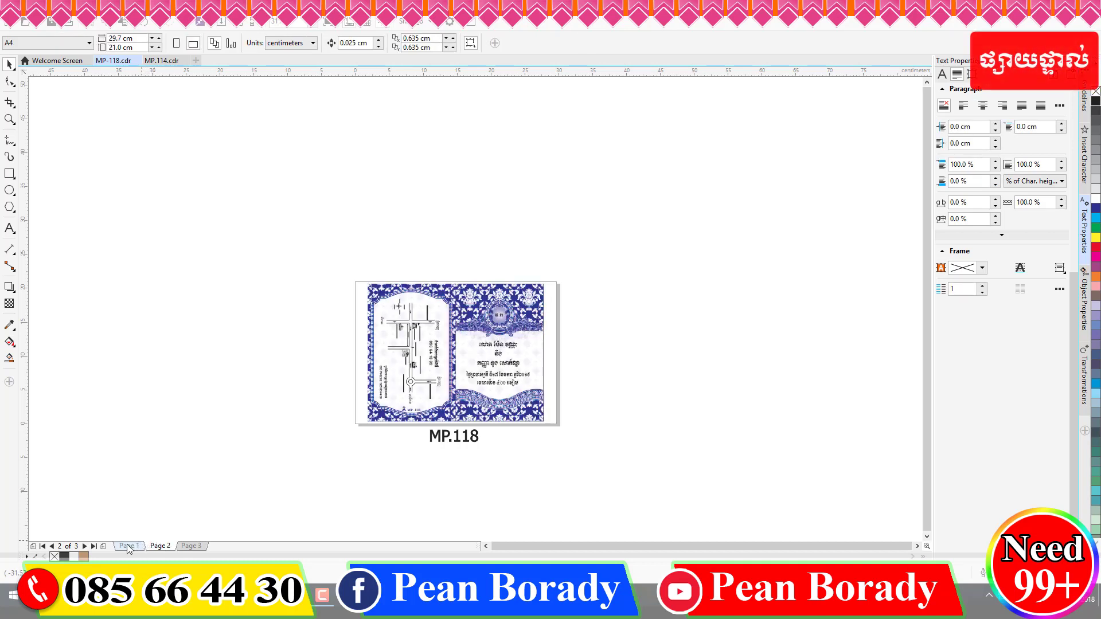
click(130, 546)
drag(280, 263, 638, 431)
drag(376, 377, 191, 379)
click(190, 547)
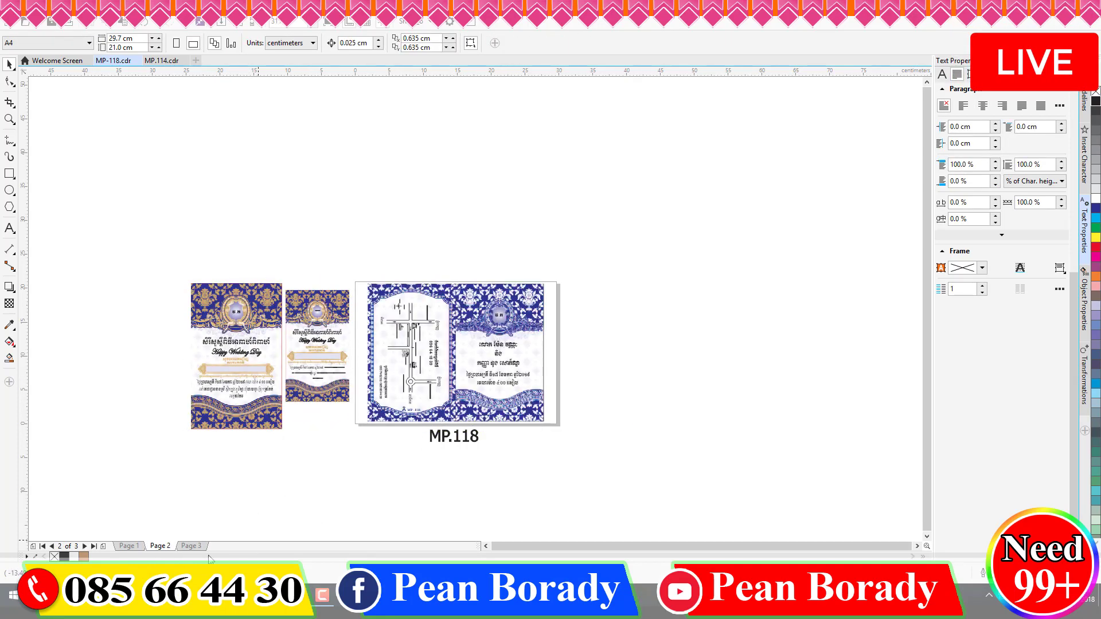
- Move the Page 3 black-and-white invitation off-page to the right, then view all cards from Page 2
click(192, 546)
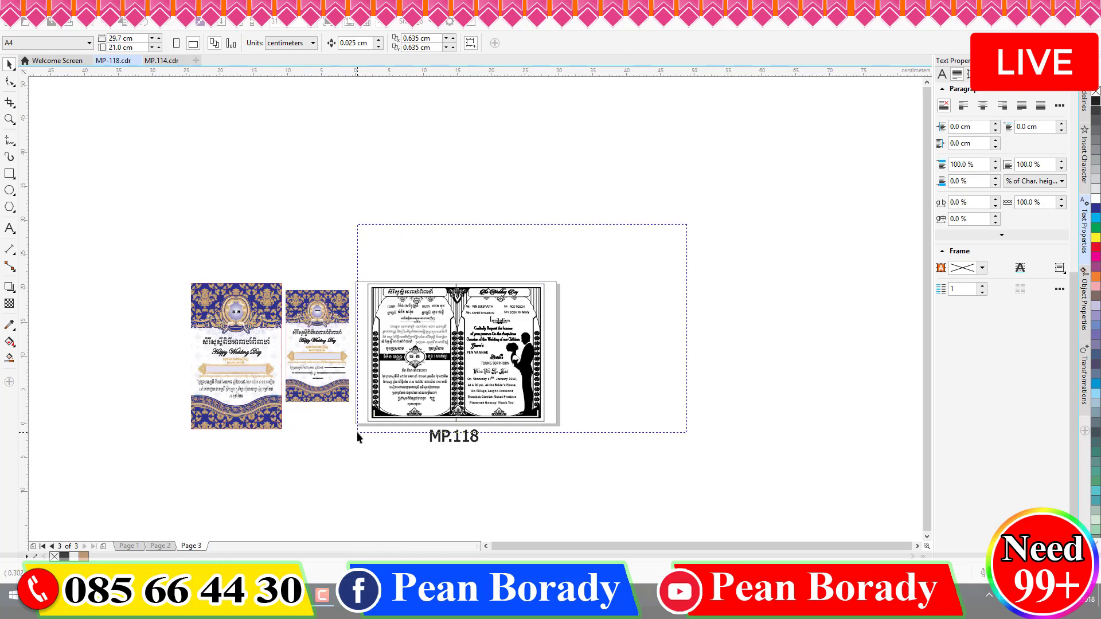
drag(369, 423, 578, 398)
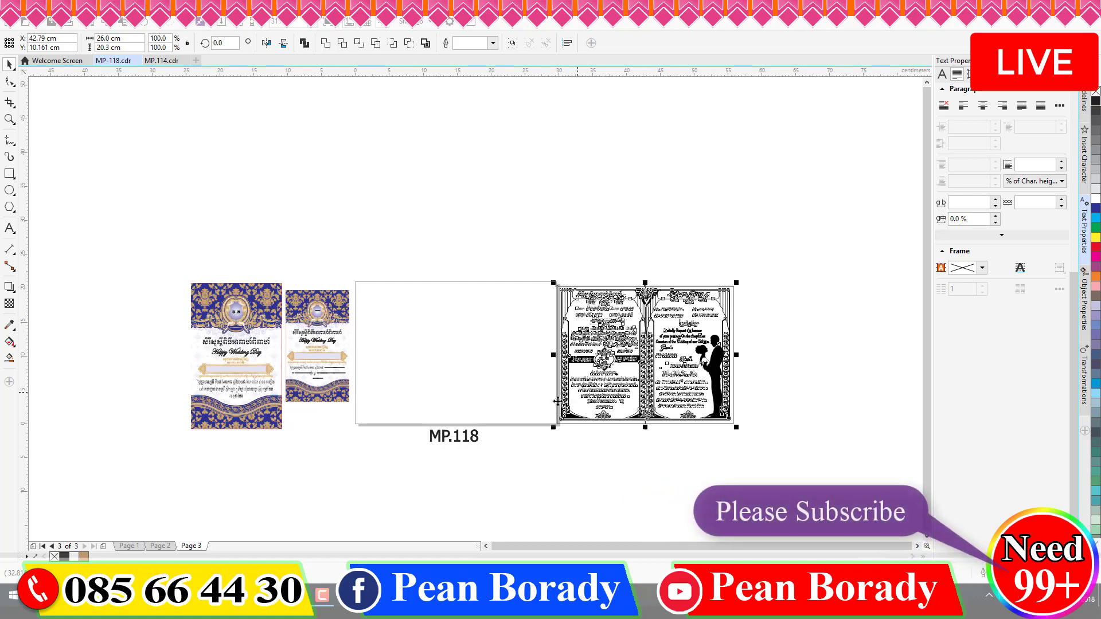
click(161, 547)
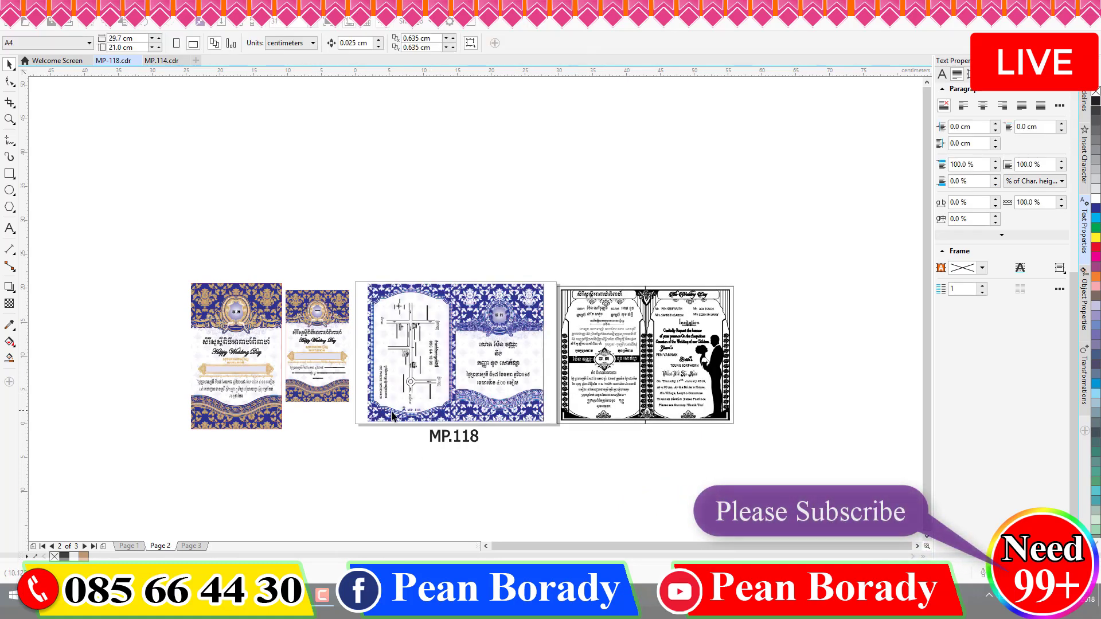
scroll(366, 404, up, 2)
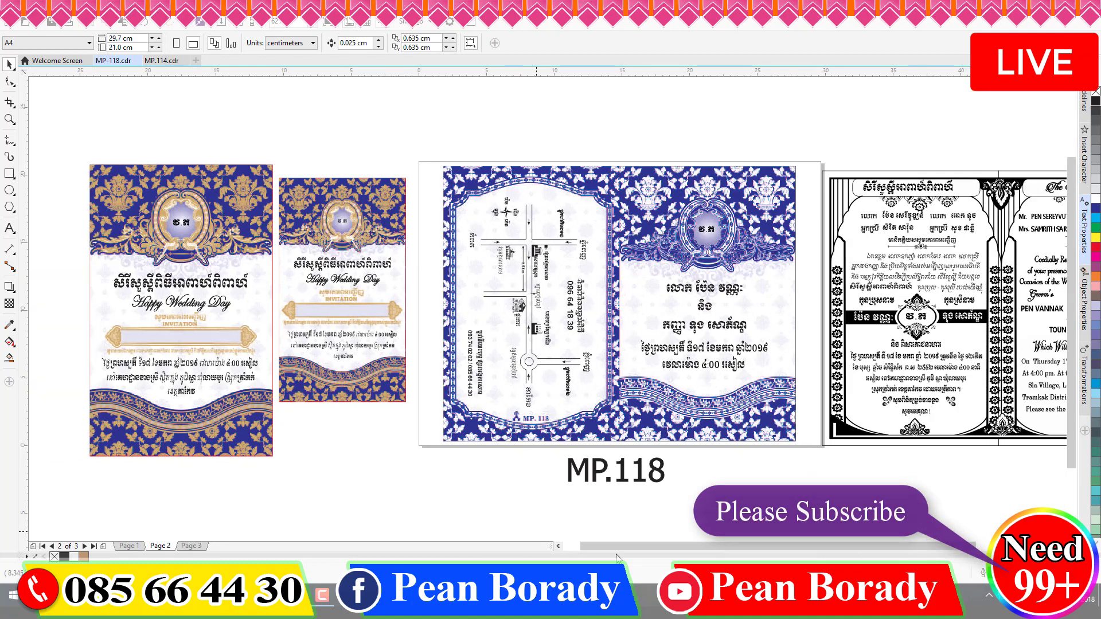
drag(617, 547, 651, 547)
scroll(612, 338, down, 3)
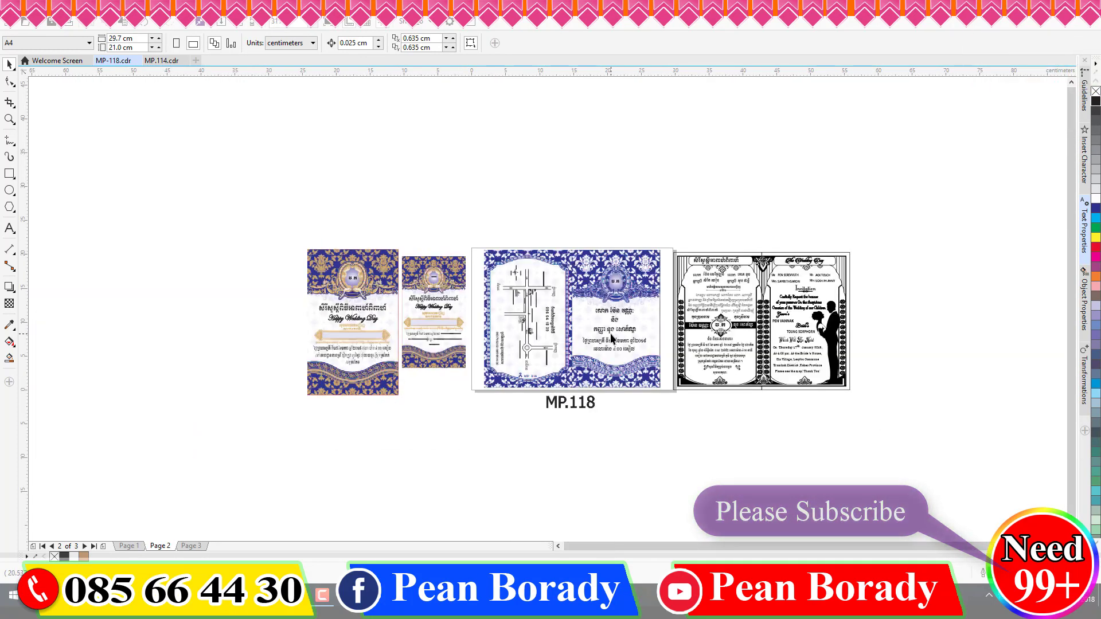
scroll(590, 362, up, 3)
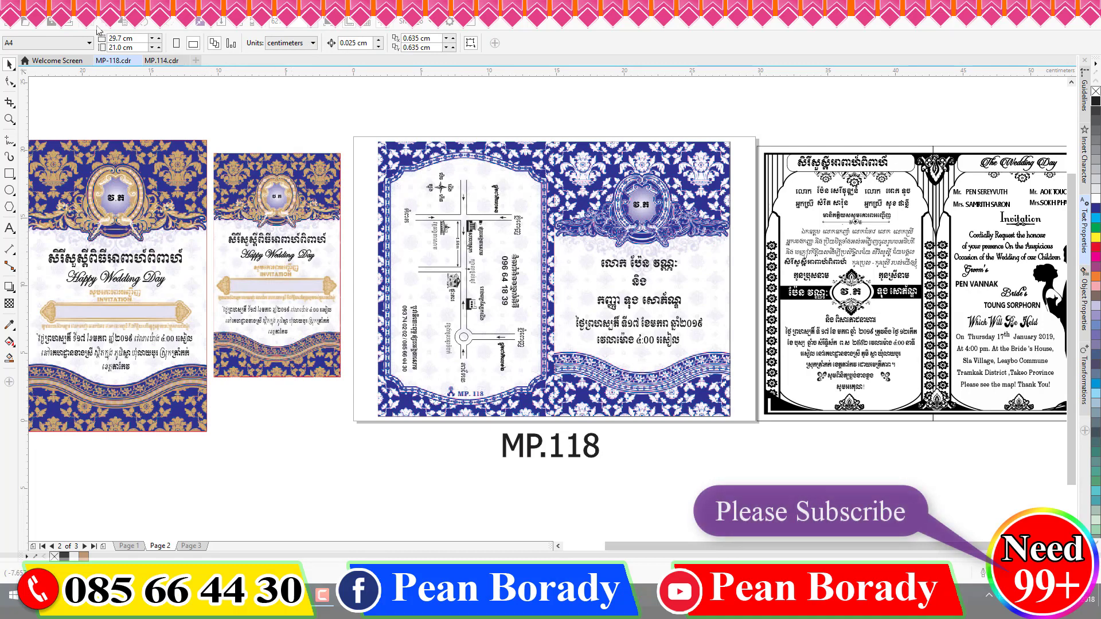
- Display page 2's blue MP.118 card via View > Full-screen Preview
click(56, 19)
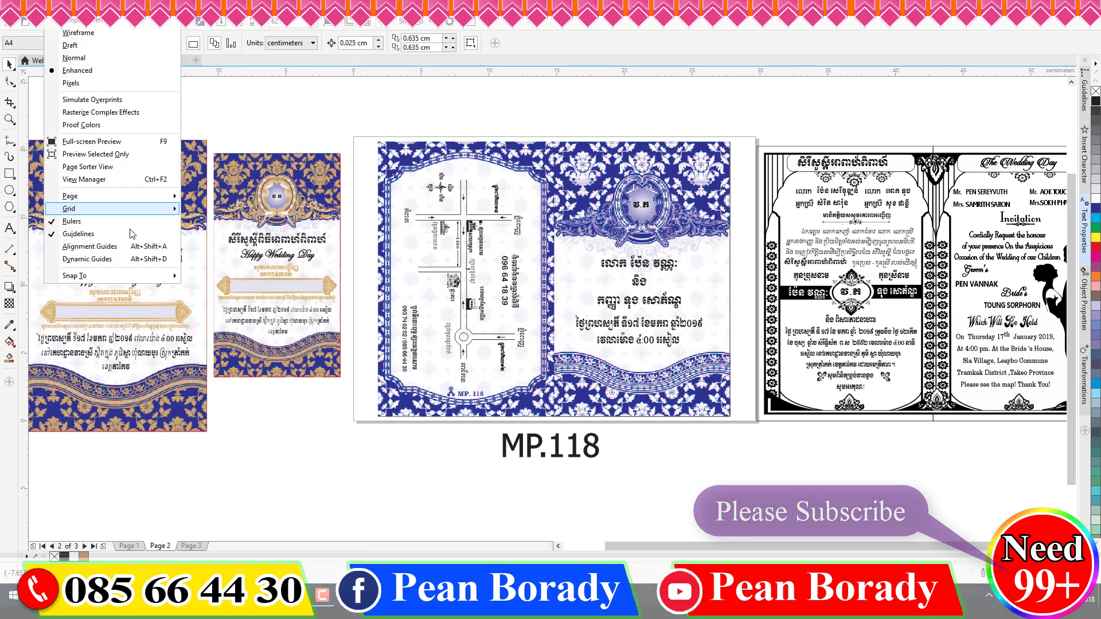
click(154, 144)
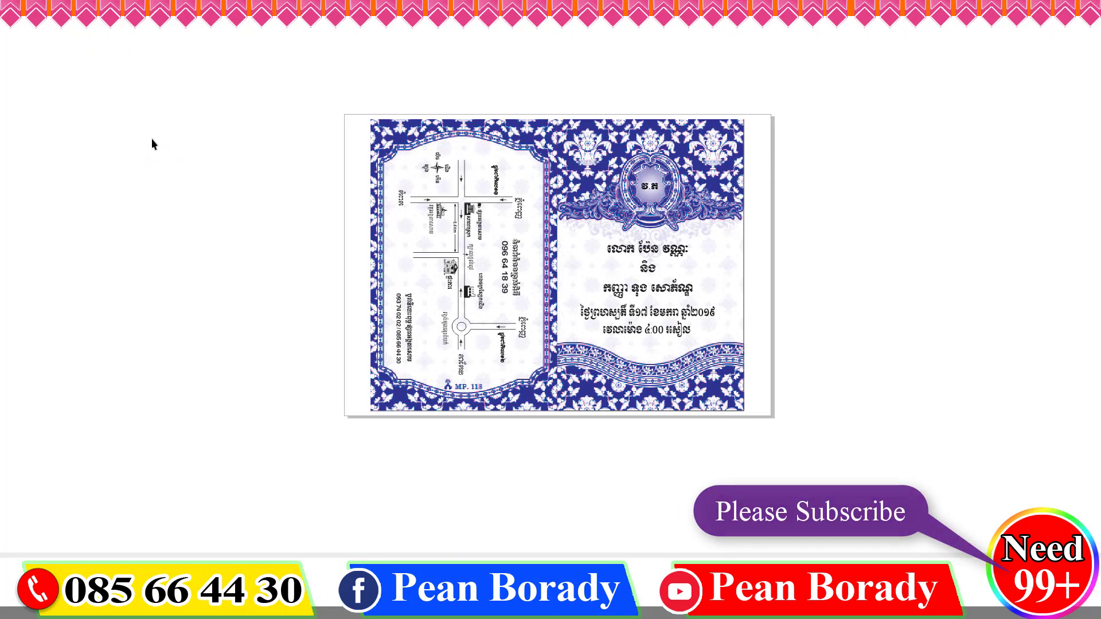